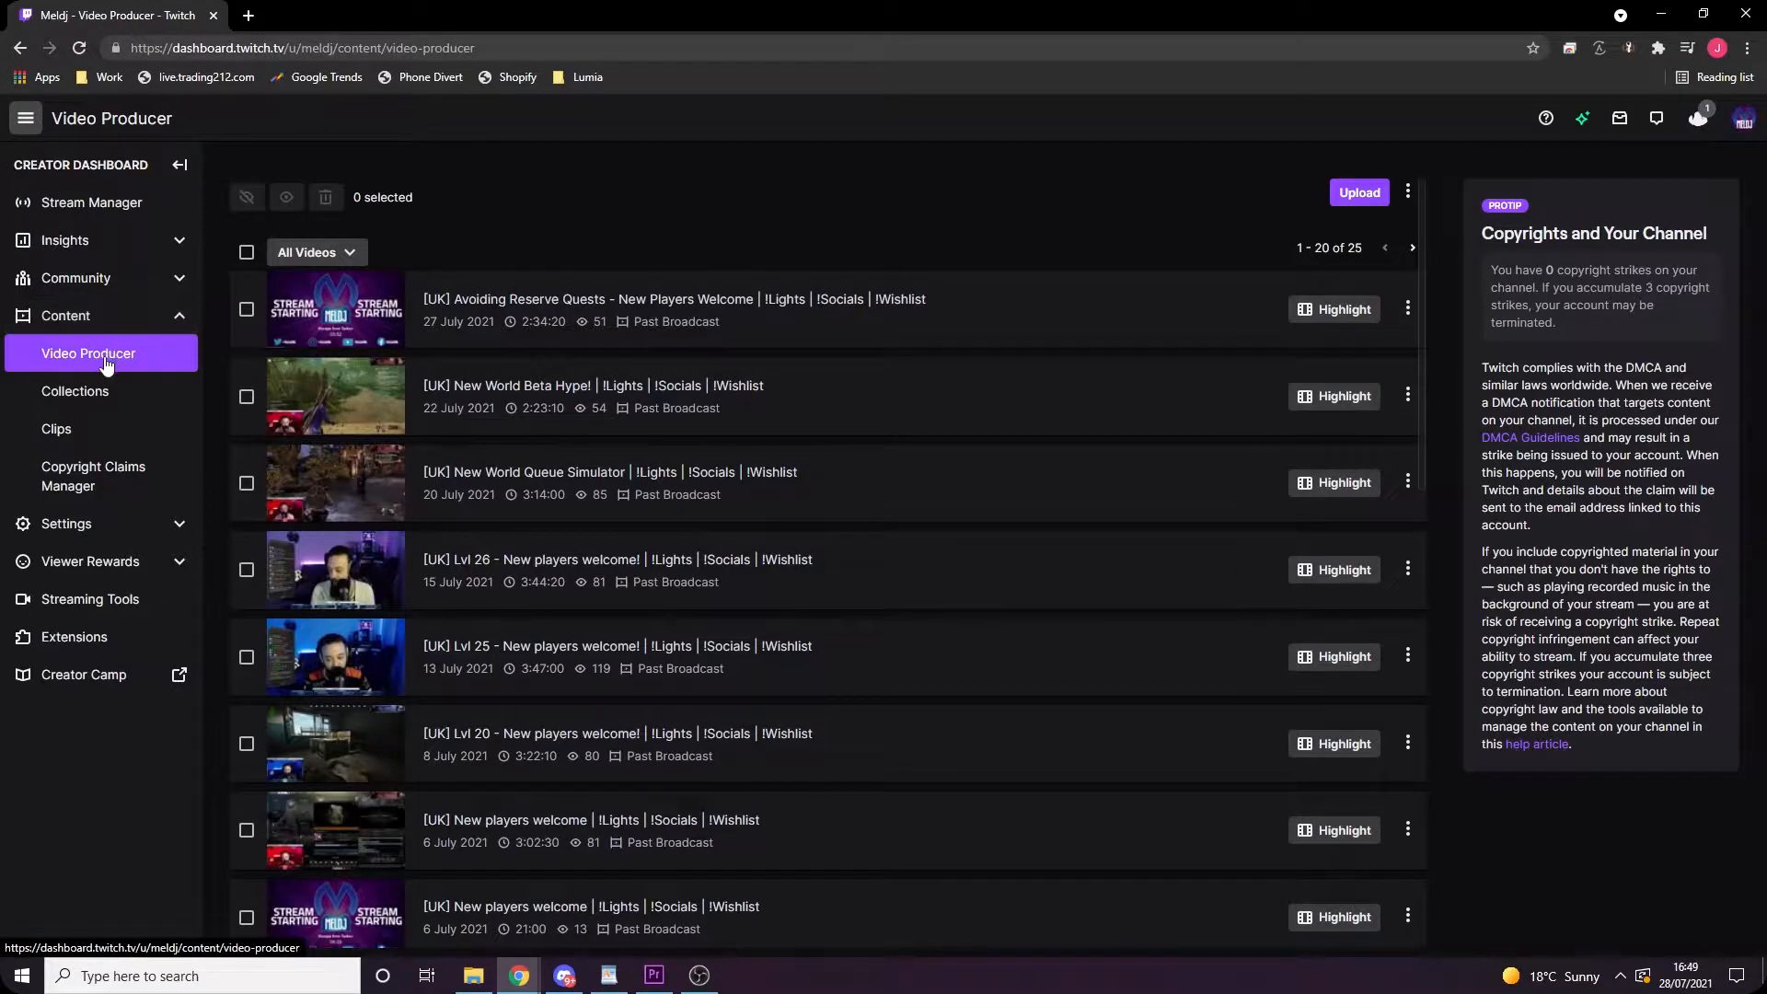
Step: Open the clips of your own channel in the Twitch creator dashboard and download the newest clip
{"action": "left_click", "coordinate": [46, 433]}
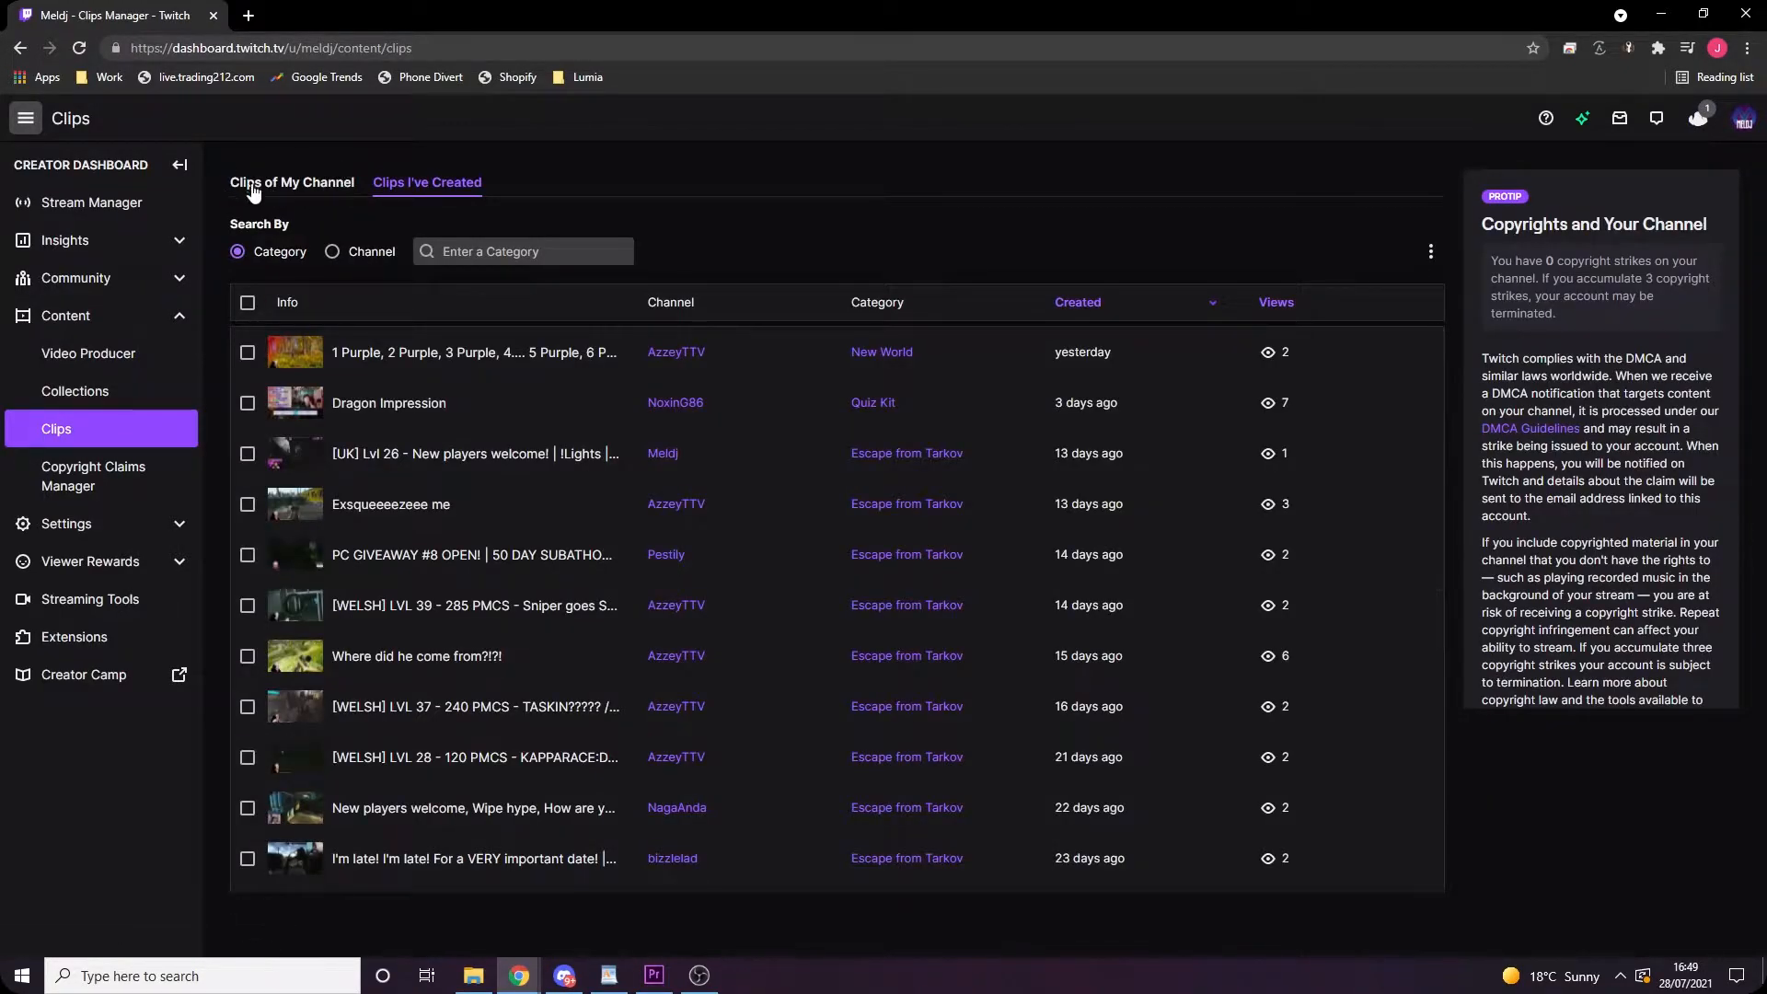
{"action": "left_click", "coordinate": [282, 184]}
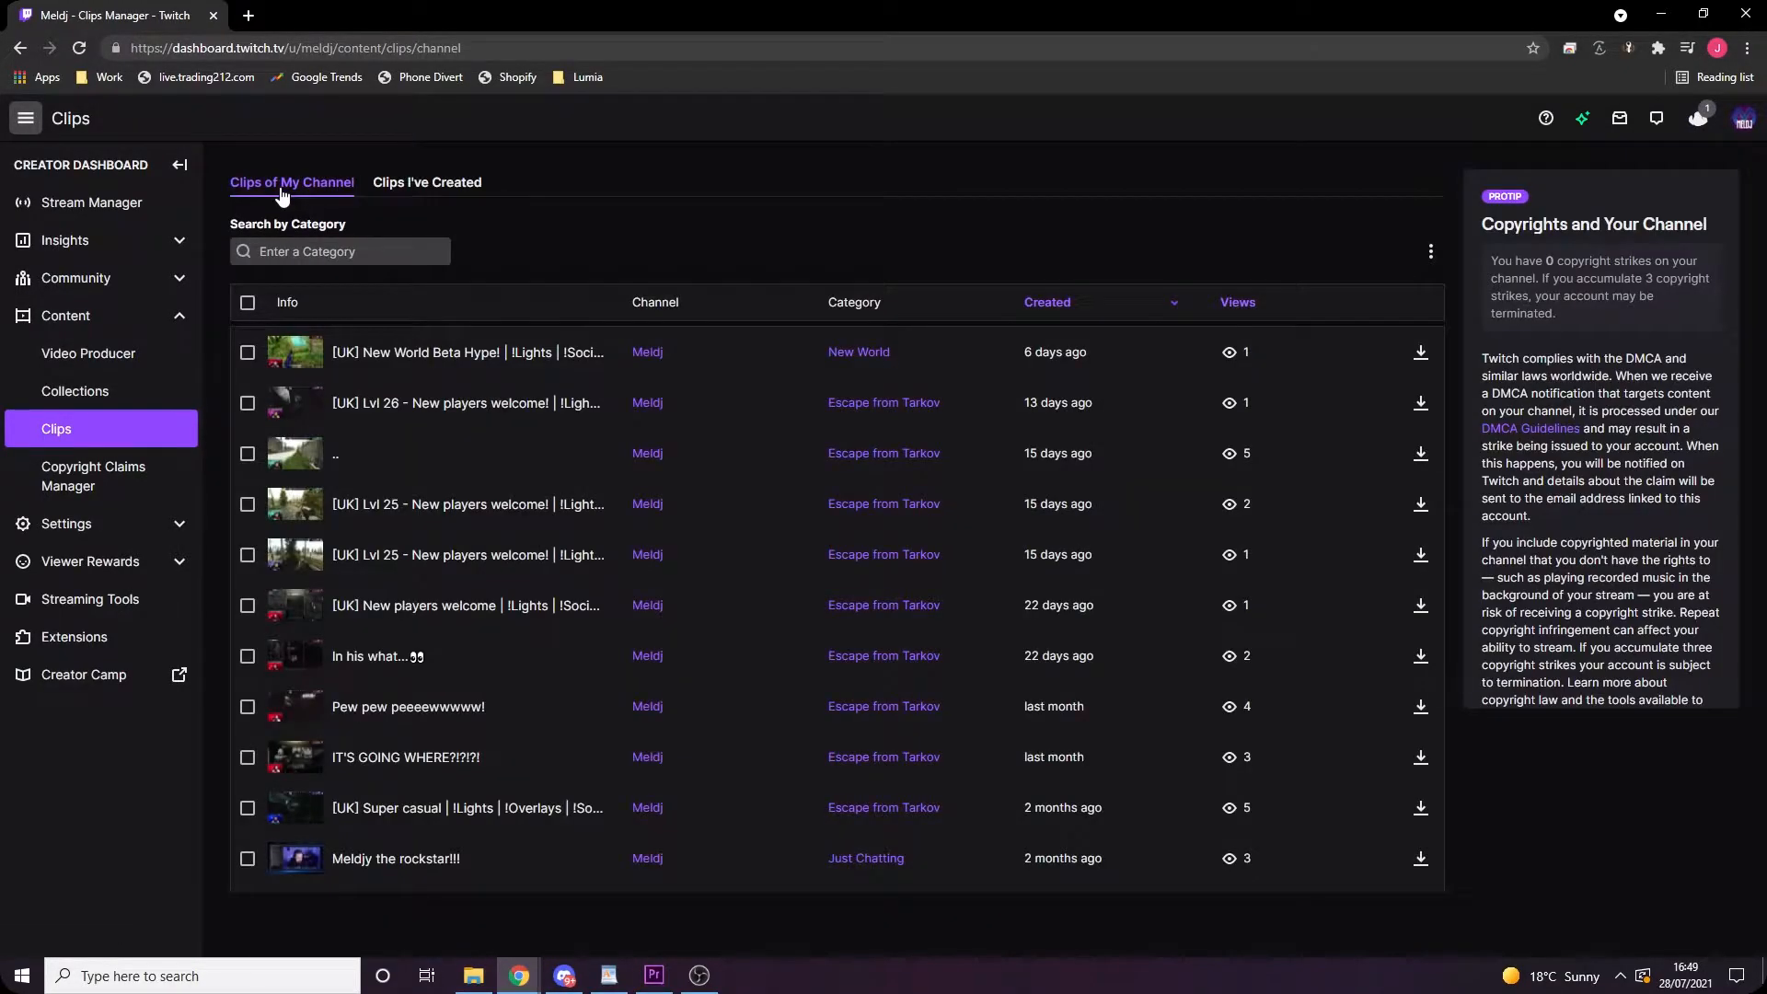
{"action": "left_click", "coordinate": [1420, 352]}
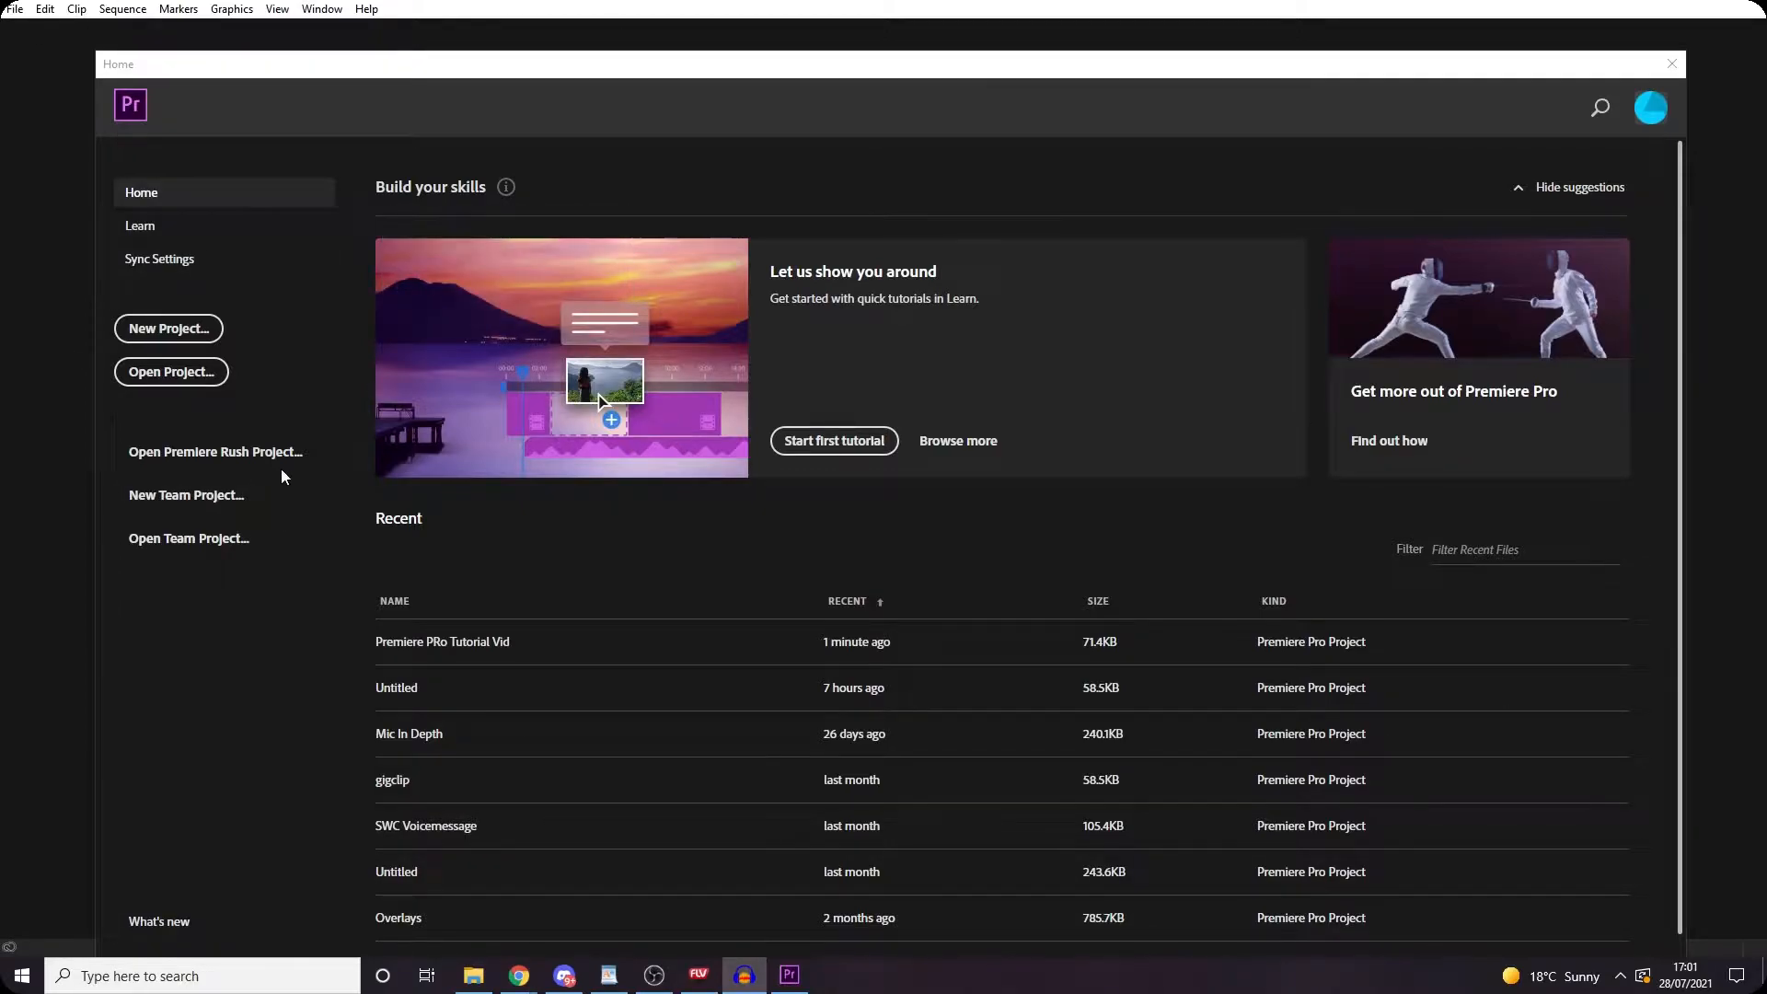
Step: In Premiere Pro, create a new project named TestVideo, keeping the default location and settings
{"action": "left_click", "coordinate": [169, 330]}
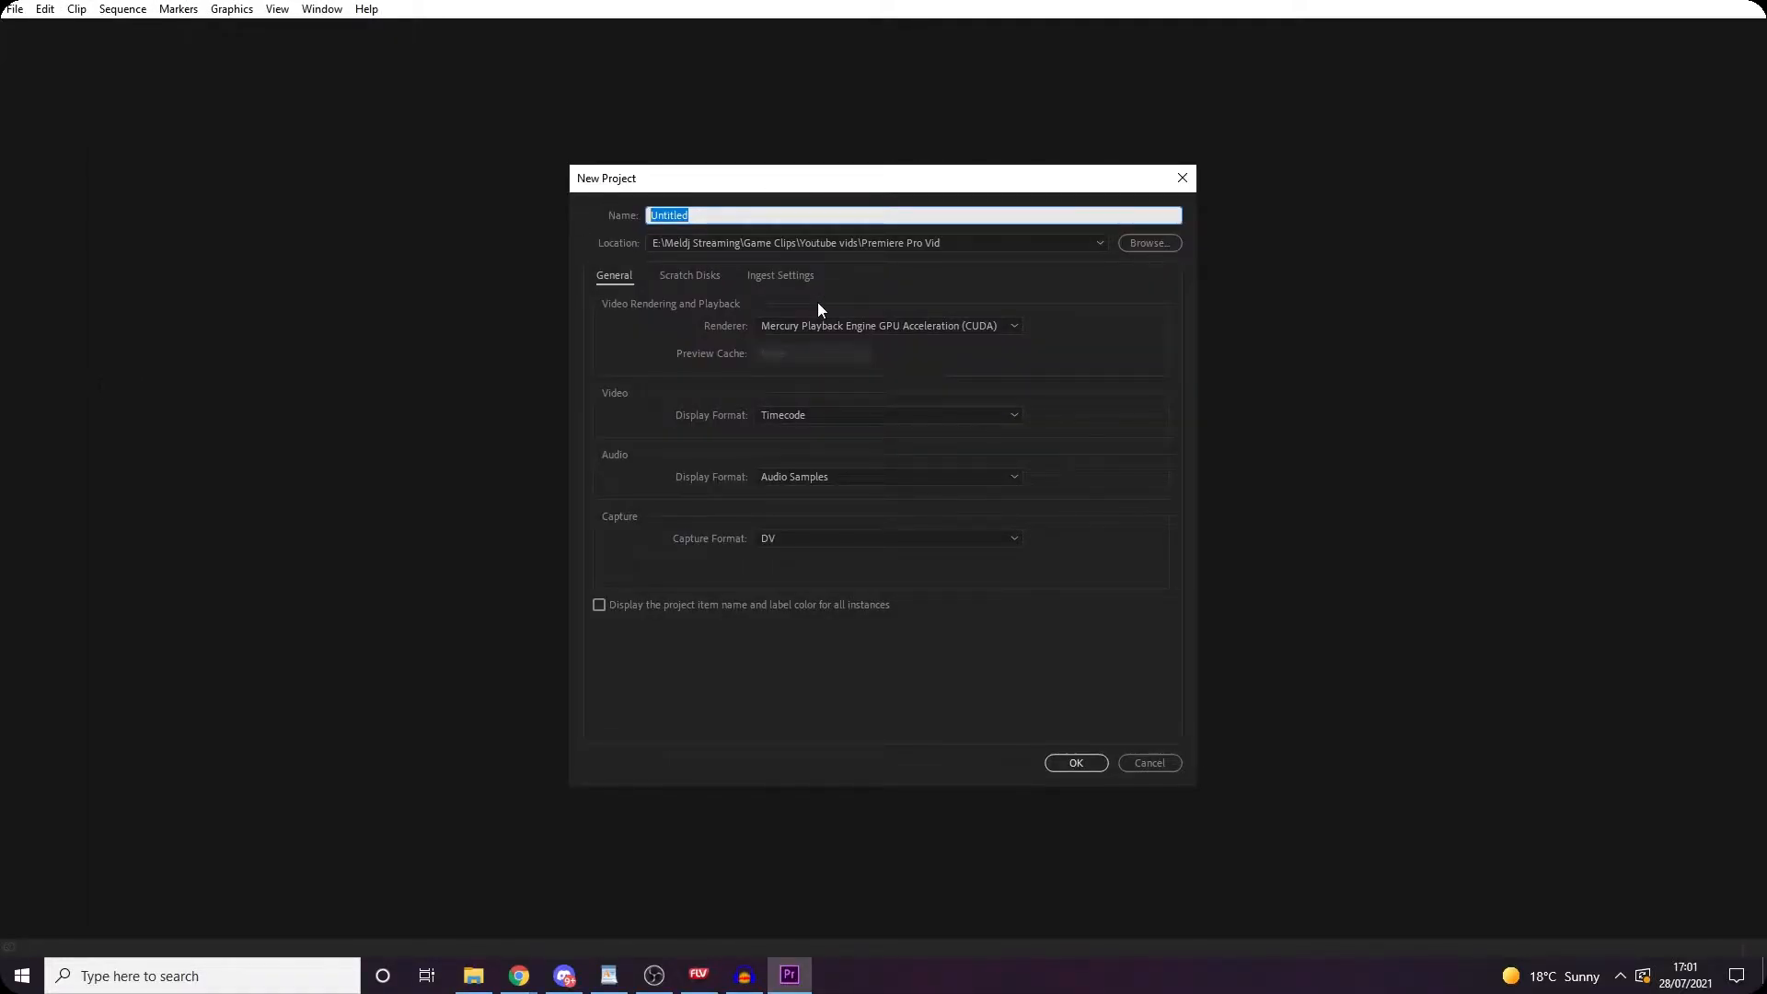
{"action": "type", "text": "TestVideo"}
{"action": "left_click", "coordinate": [1079, 768]}
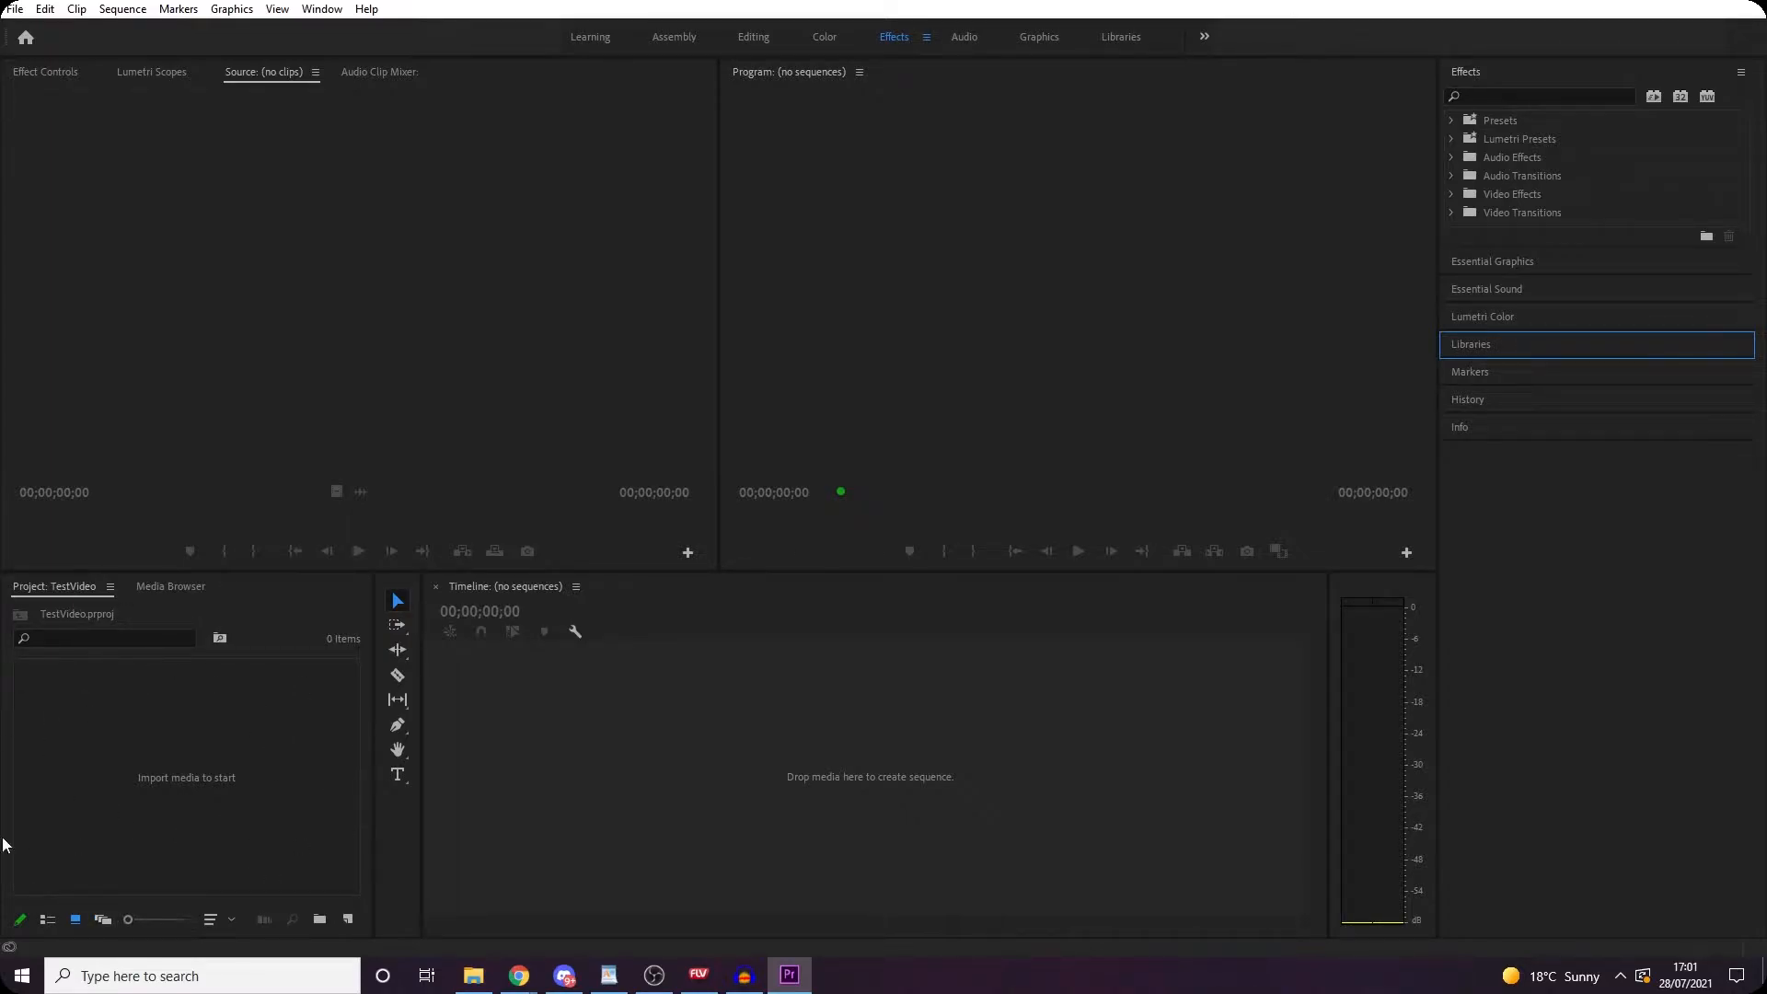
Step: Import MVI_3426.MP4 from File Explorer into the project and place it in the empty timeline to create a sequence
{"action": "left_click", "coordinate": [470, 978]}
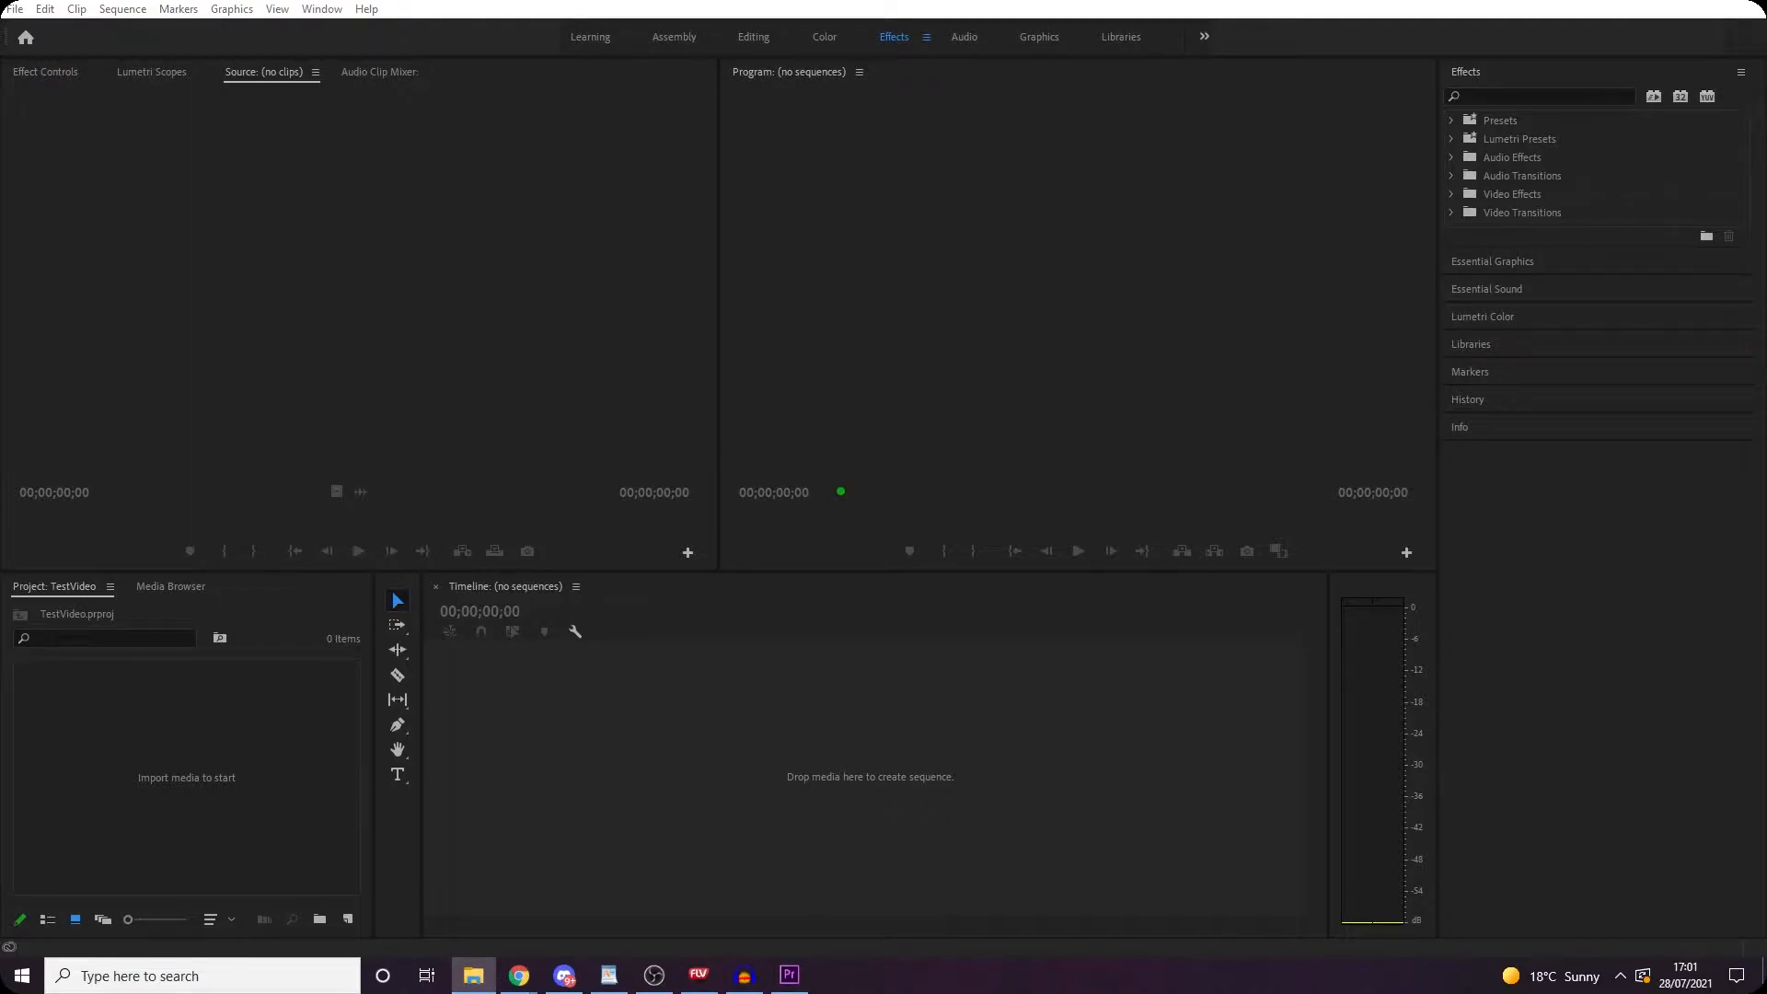
{"action": "left_click_drag", "start_coordinate": [0, 771], "coordinate": [181, 758]}
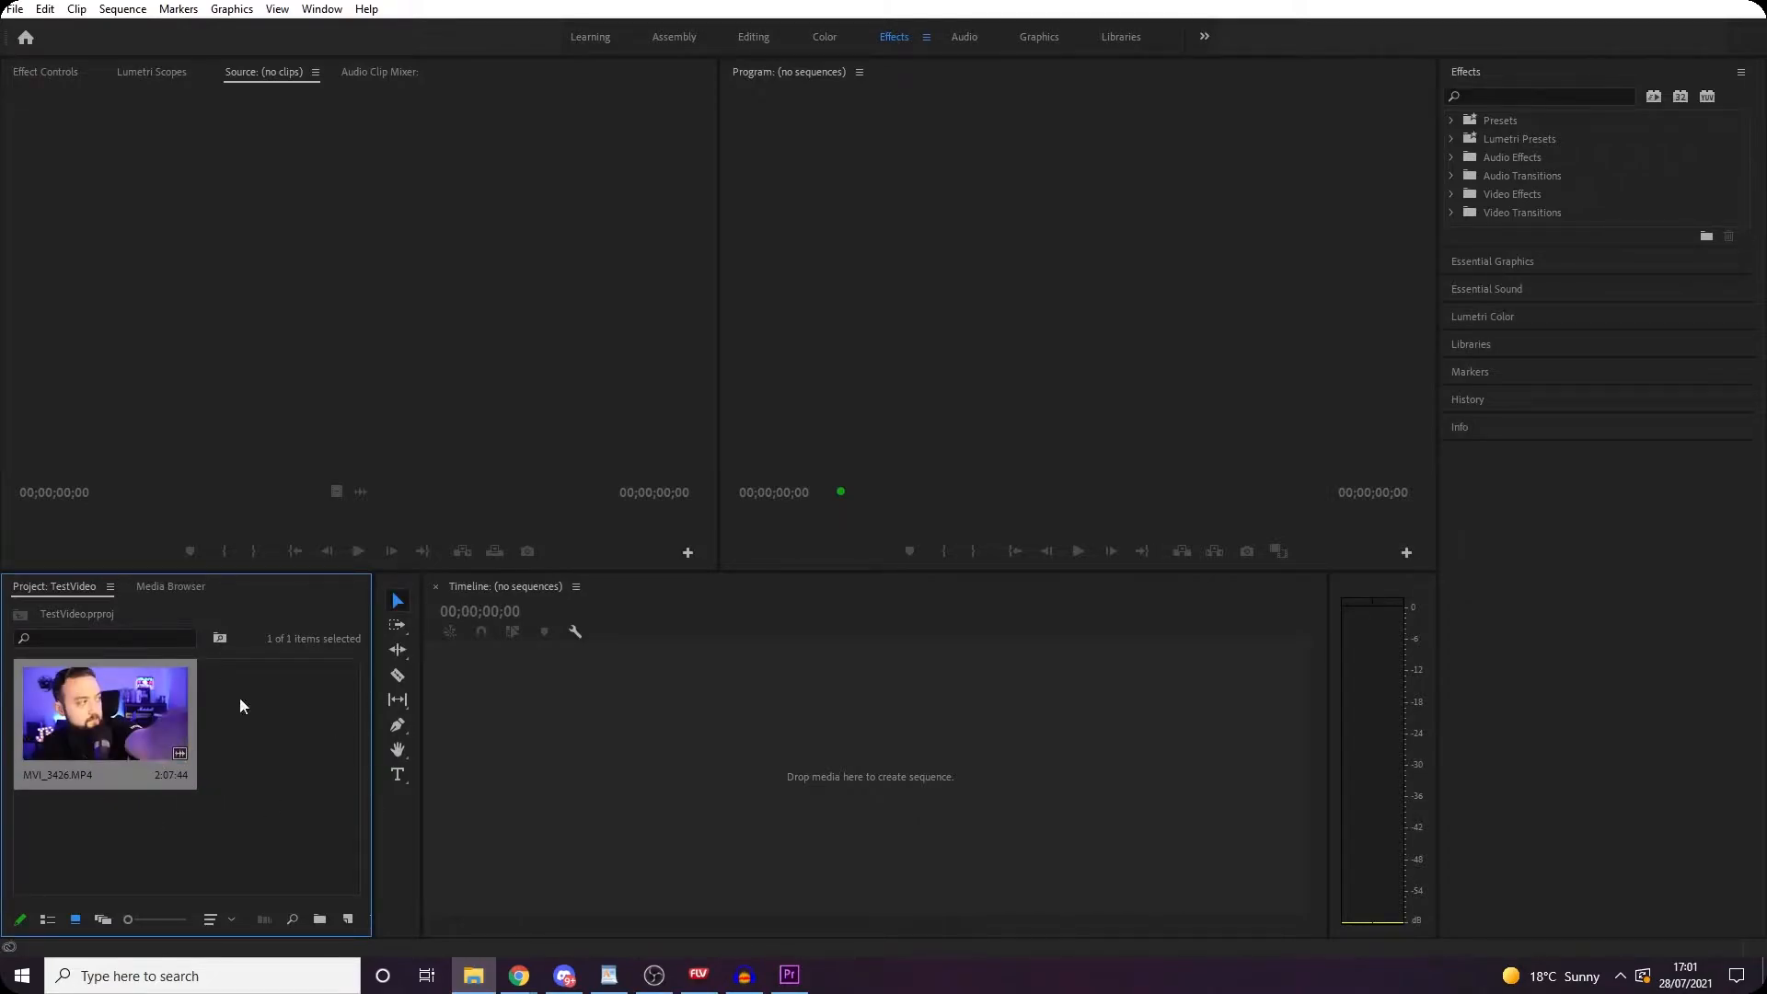
{"action": "left_click", "coordinate": [235, 858]}
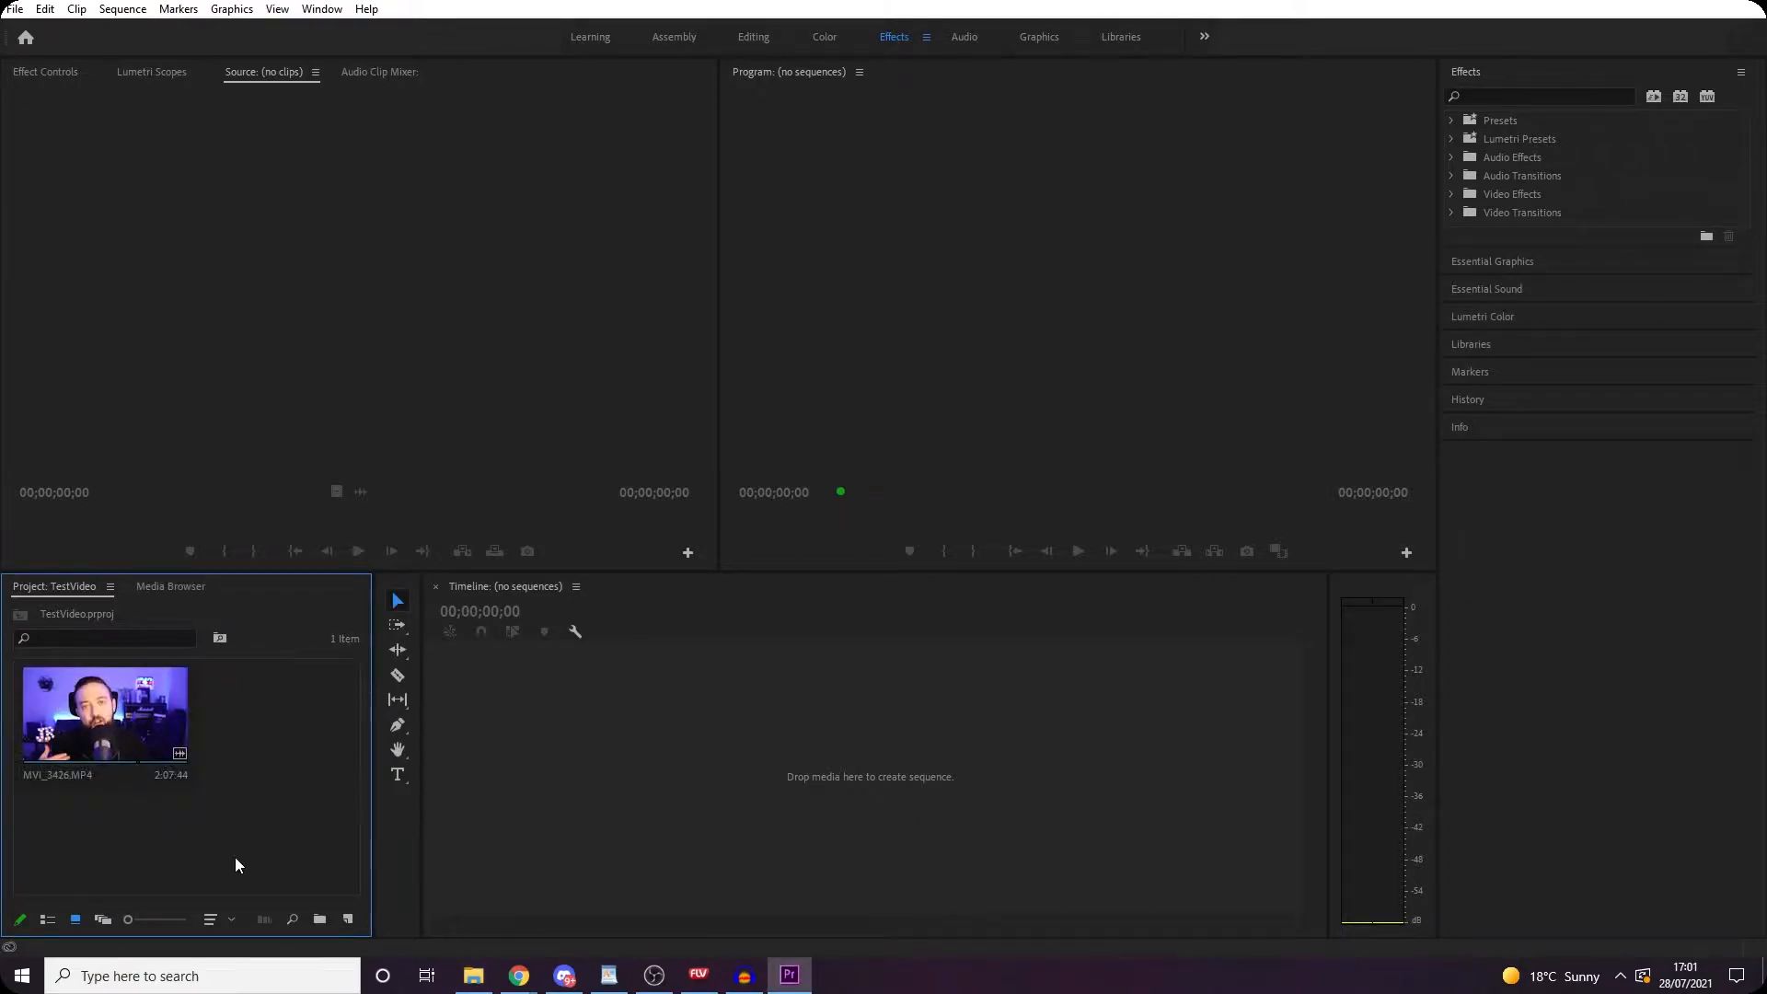
{"action": "left_click", "coordinate": [86, 734]}
{"action": "left_click_drag", "start_coordinate": [86, 730], "coordinate": [527, 719]}
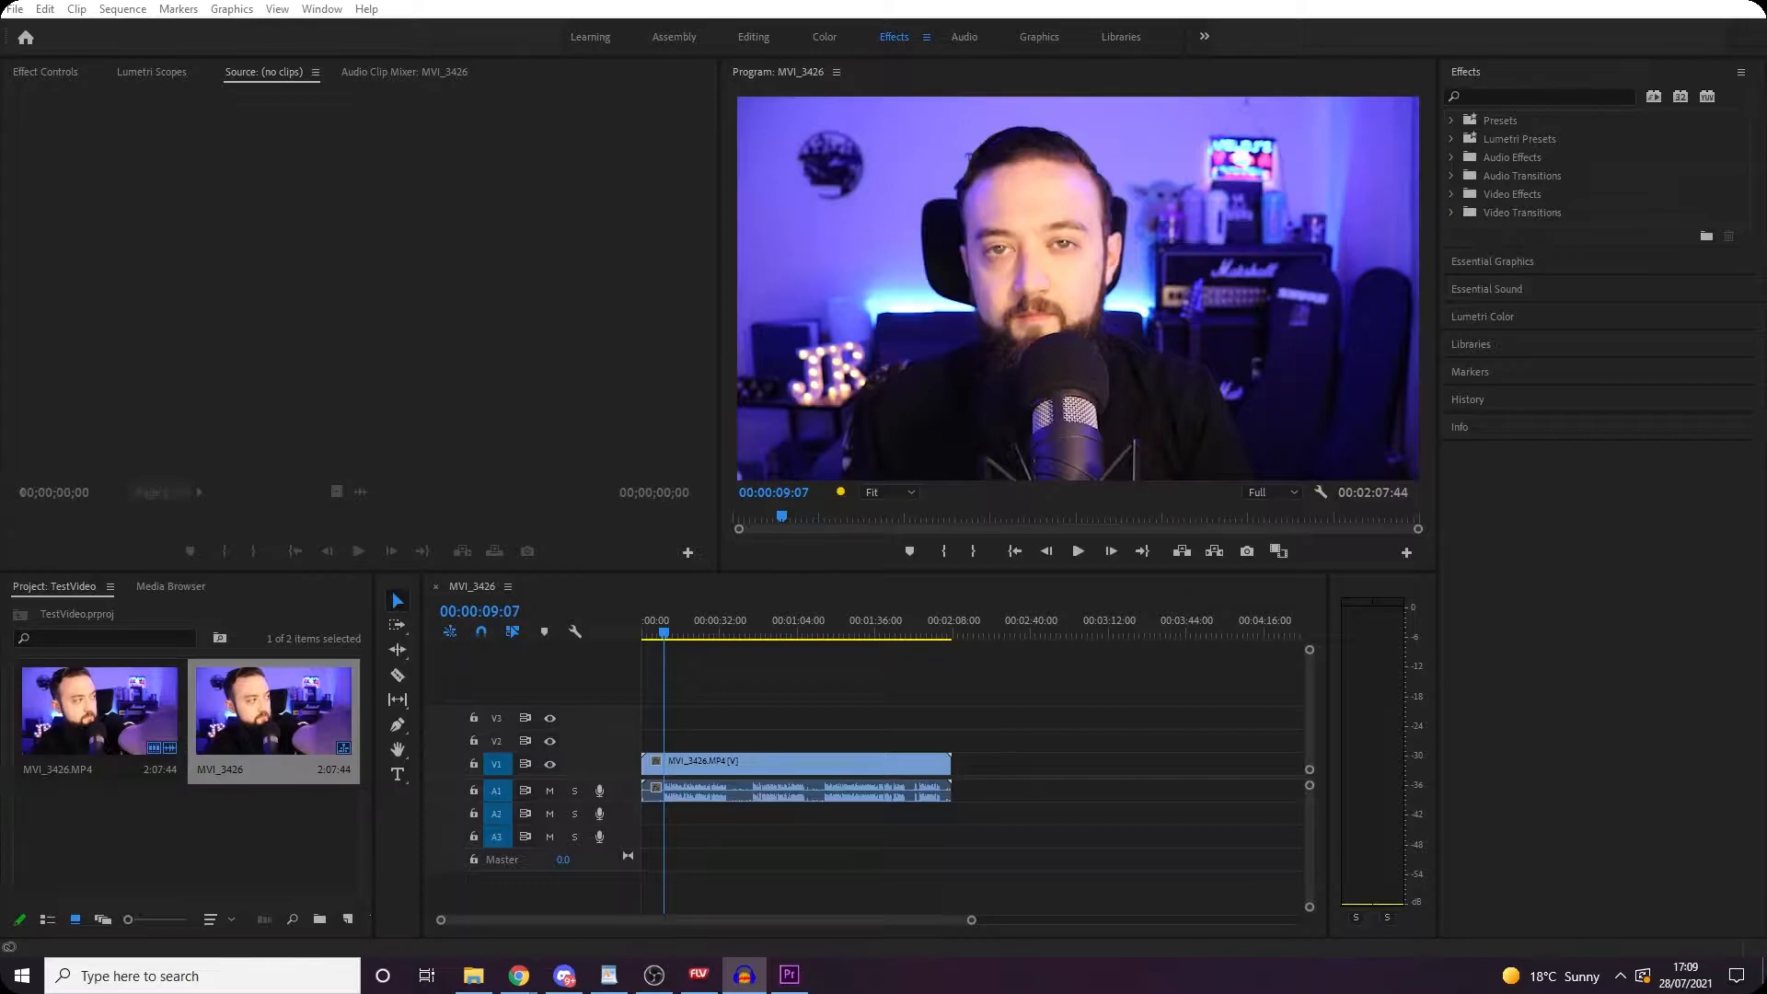
Step: Return the playhead to the start of the sequence, and shift the clip along track V1 and back to its original position
{"action": "left_click", "coordinate": [828, 718]}
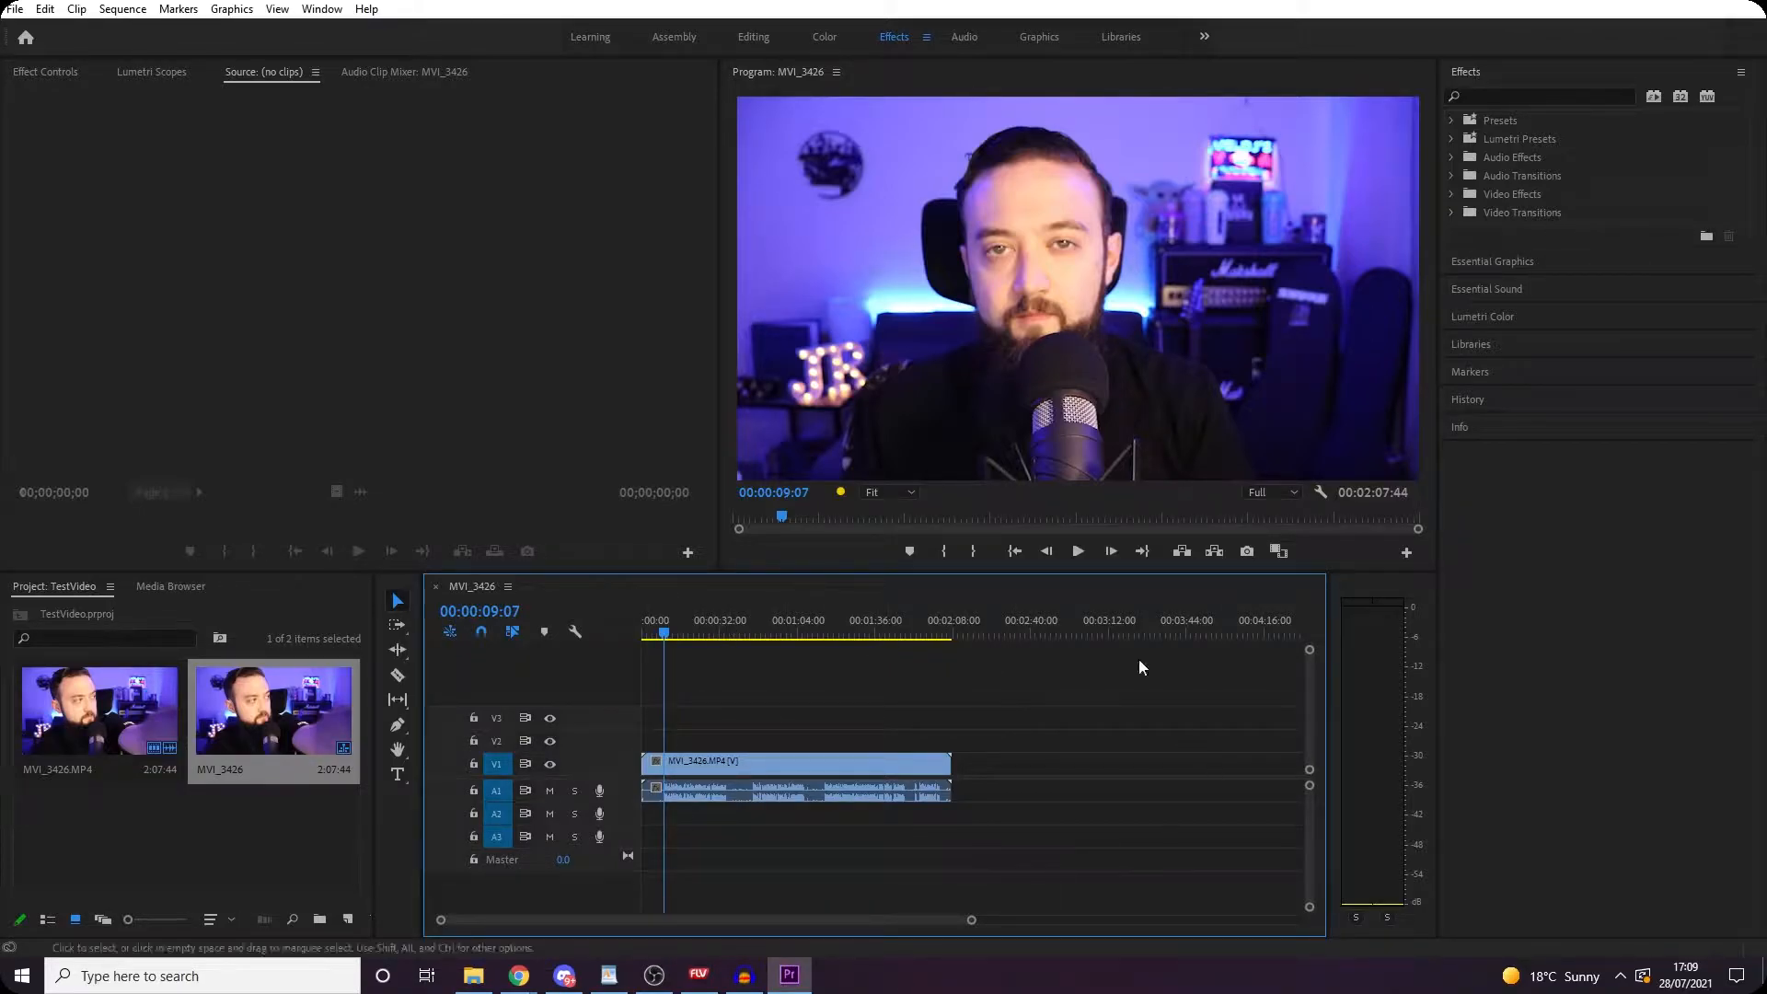
{"action": "left_click_drag", "start_coordinate": [665, 635], "coordinate": [600, 637]}
{"action": "left_click_drag", "start_coordinate": [705, 762], "coordinate": [959, 773]}
{"action": "left_click_drag", "start_coordinate": [957, 773], "coordinate": [744, 775]}
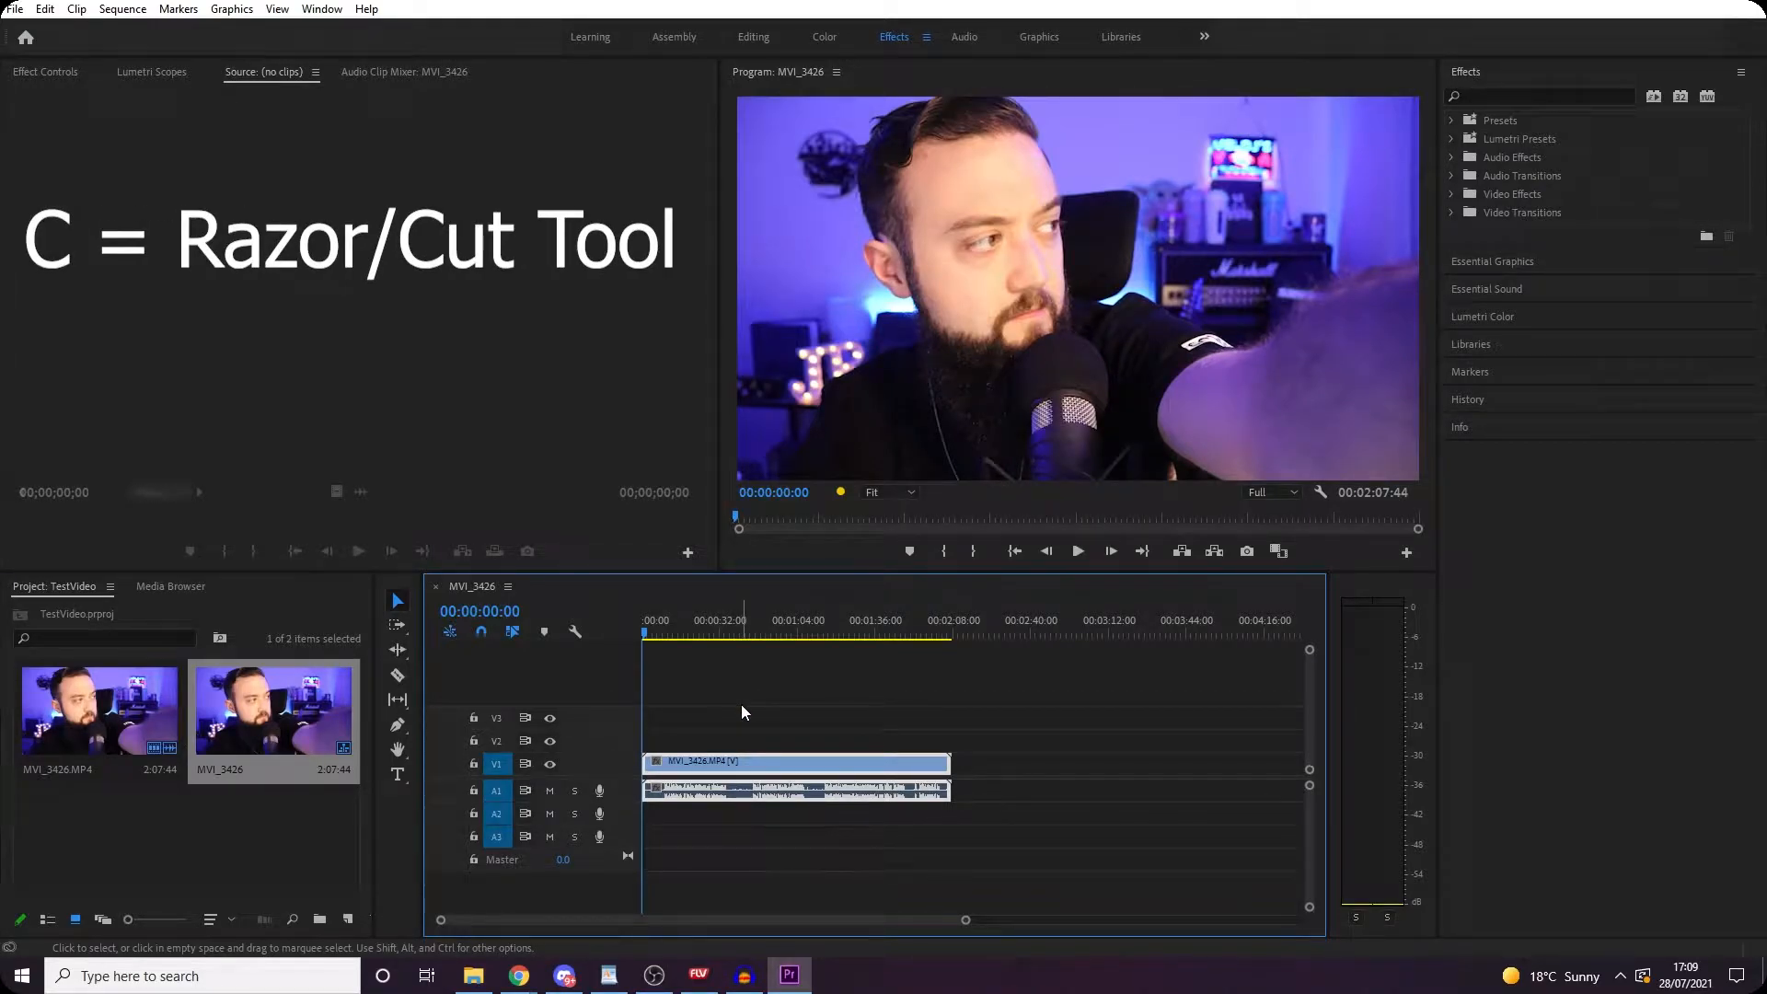
Step: Split the clip with the Razor tool at about 0:39, 1:09 and 1:49, making four pieces
{"action": "key", "text": "c"}
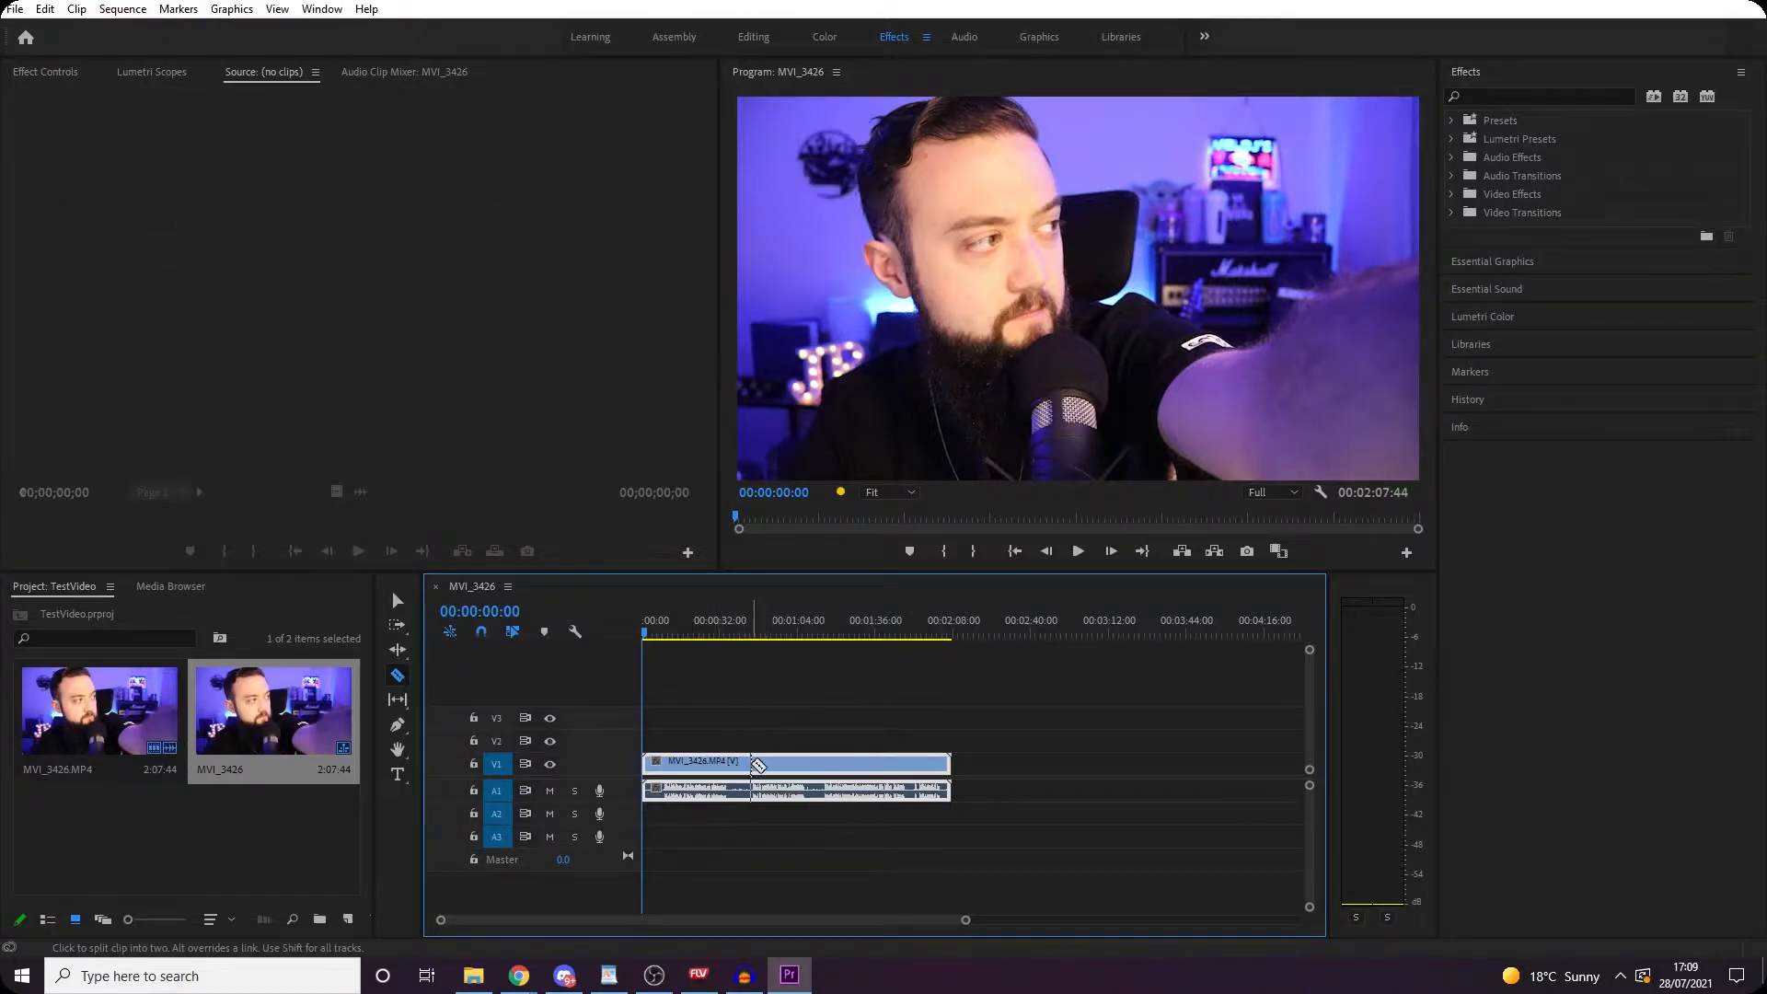
{"action": "left_click", "coordinate": [739, 764]}
{"action": "left_click", "coordinate": [810, 764]}
{"action": "left_click", "coordinate": [908, 764]}
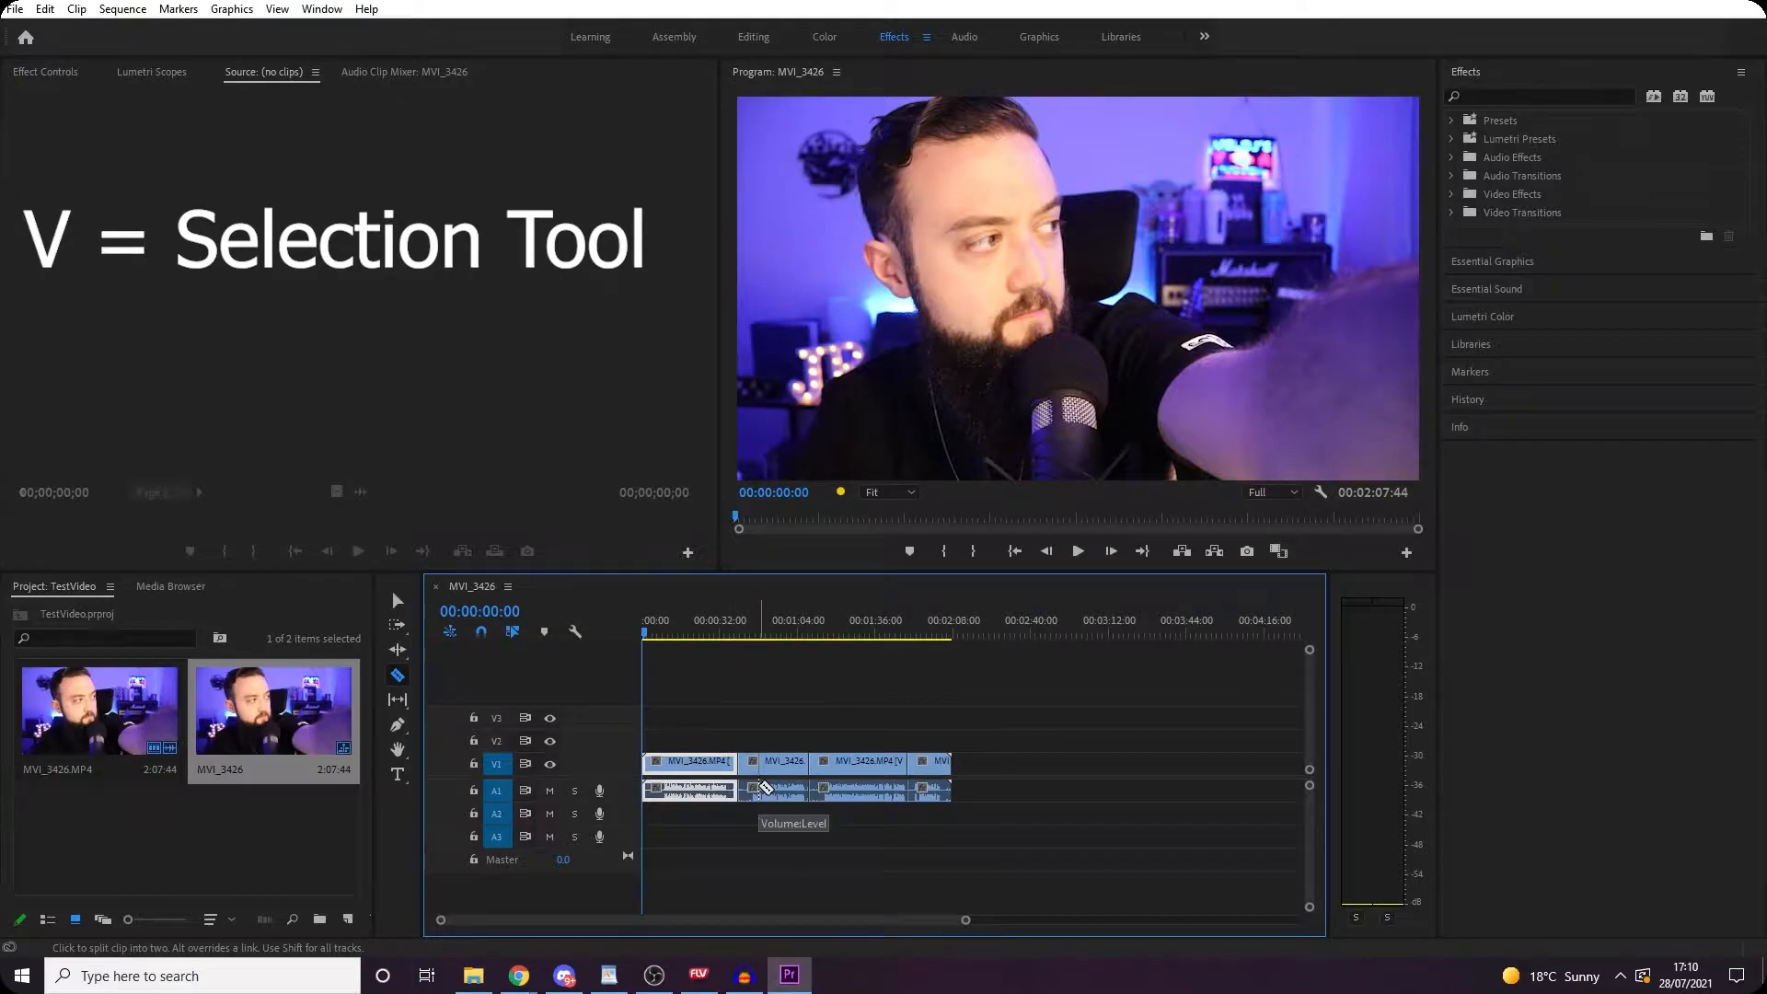
Step: Switch to the Selection tool and spread the cut pieces apart along track V1, leaving gaps between them
{"action": "key", "text": "v"}
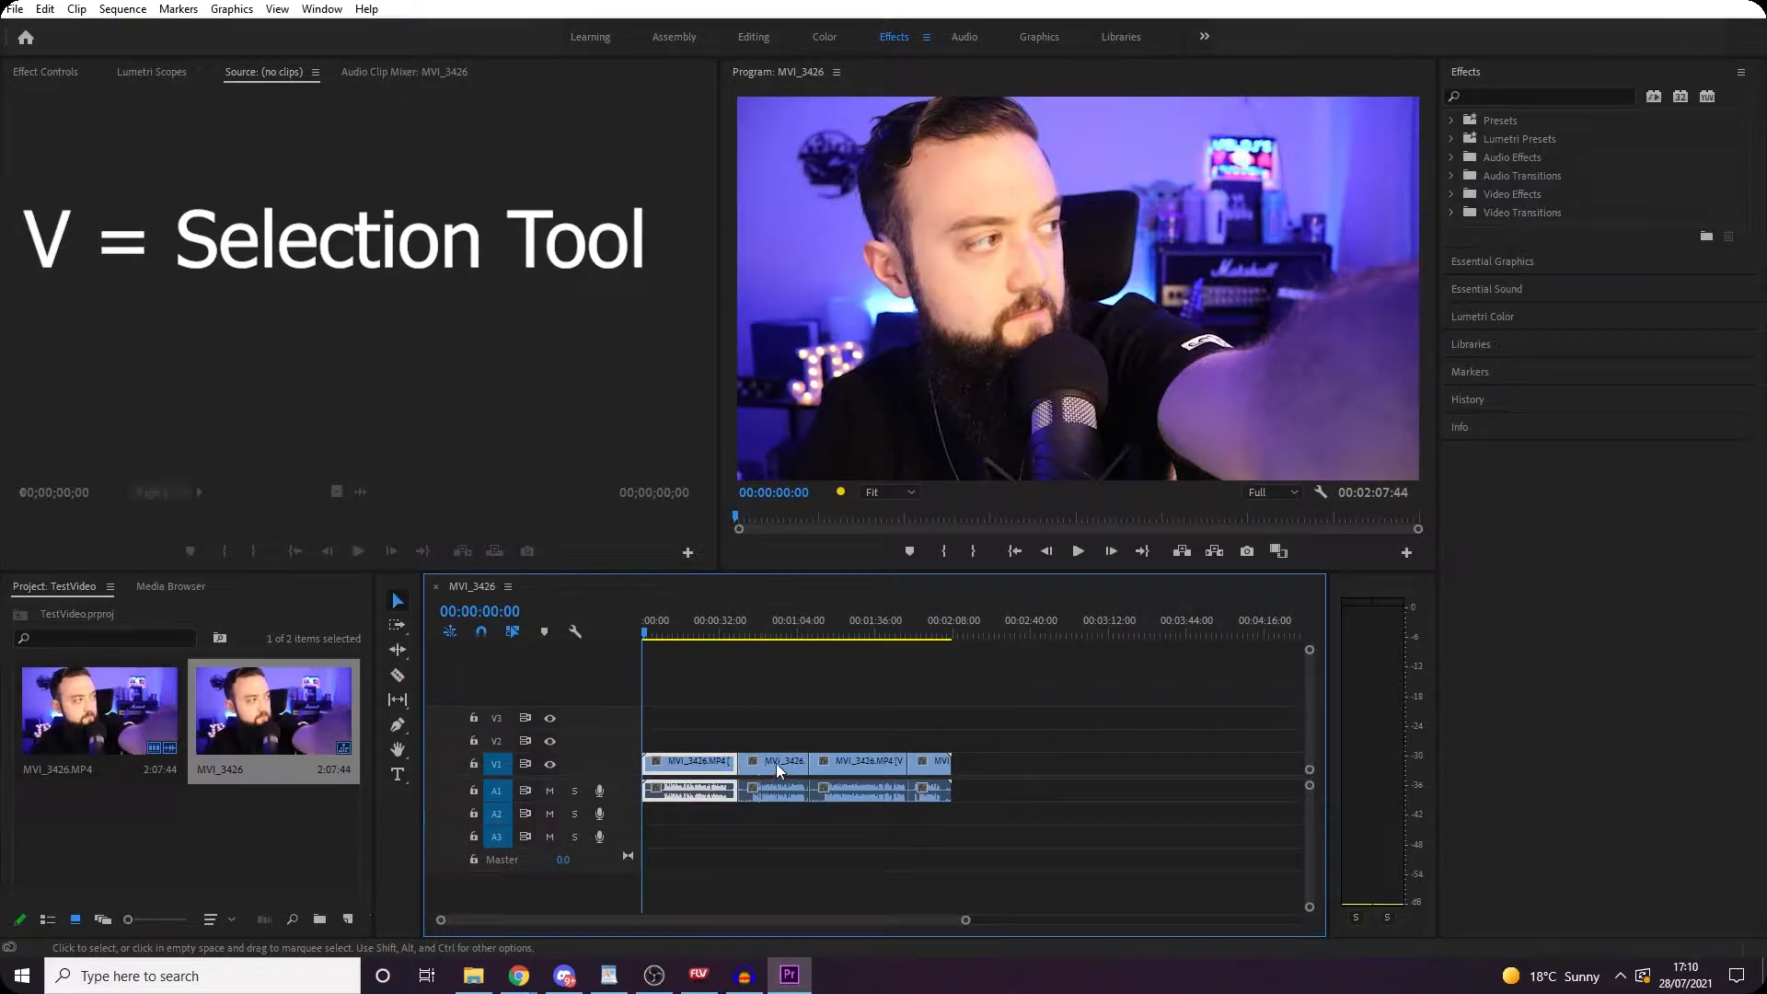
{"action": "left_click_drag", "start_coordinate": [926, 767], "coordinate": [979, 767]}
{"action": "left_click_drag", "start_coordinate": [857, 768], "coordinate": [1092, 787]}
{"action": "left_click_drag", "start_coordinate": [694, 761], "coordinate": [889, 763]}
Step: Trim the silent opening of the piece starting near 00:01:06 so that it begins at about 00:01:12
{"action": "scroll", "coordinate": [813, 790], "scroll_direction": "up", "scroll_amount": 5, "text": "alt"}
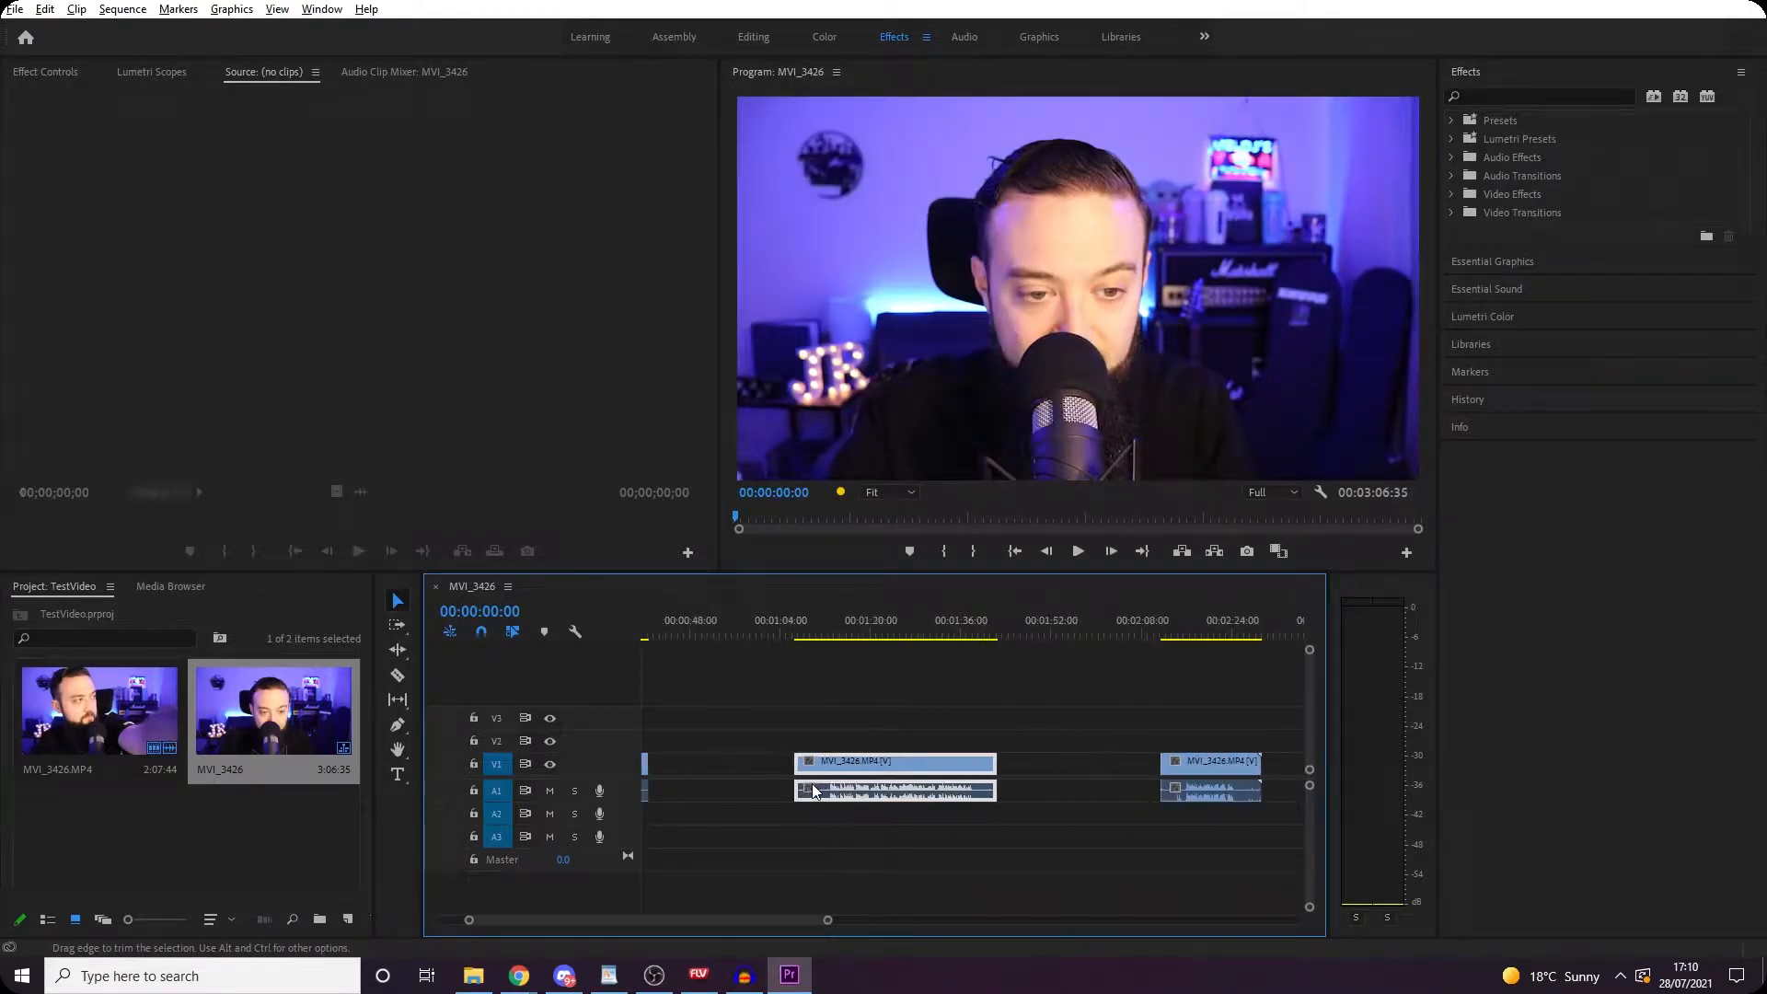
{"action": "scroll", "coordinate": [814, 790], "scroll_direction": "up", "scroll_amount": 3, "text": "alt"}
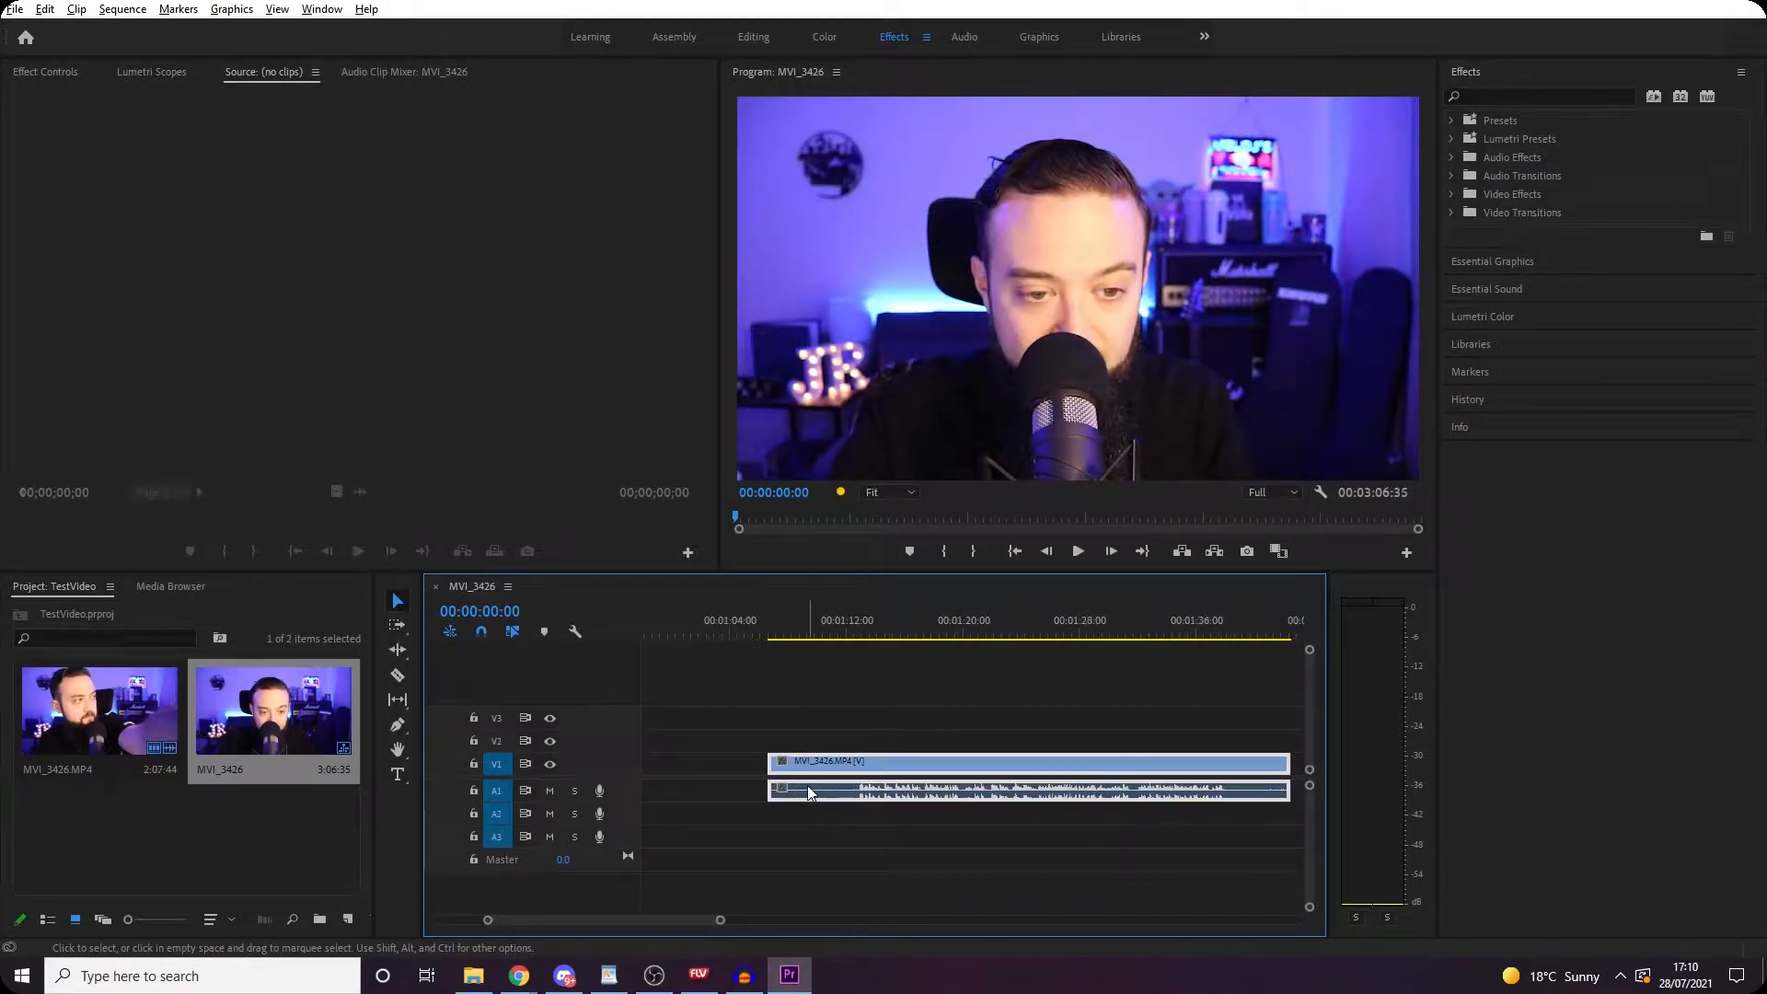
{"action": "left_click_drag", "start_coordinate": [775, 759], "coordinate": [857, 767]}
{"action": "scroll", "coordinate": [1018, 837], "scroll_direction": "down", "scroll_amount": 5, "text": "alt"}
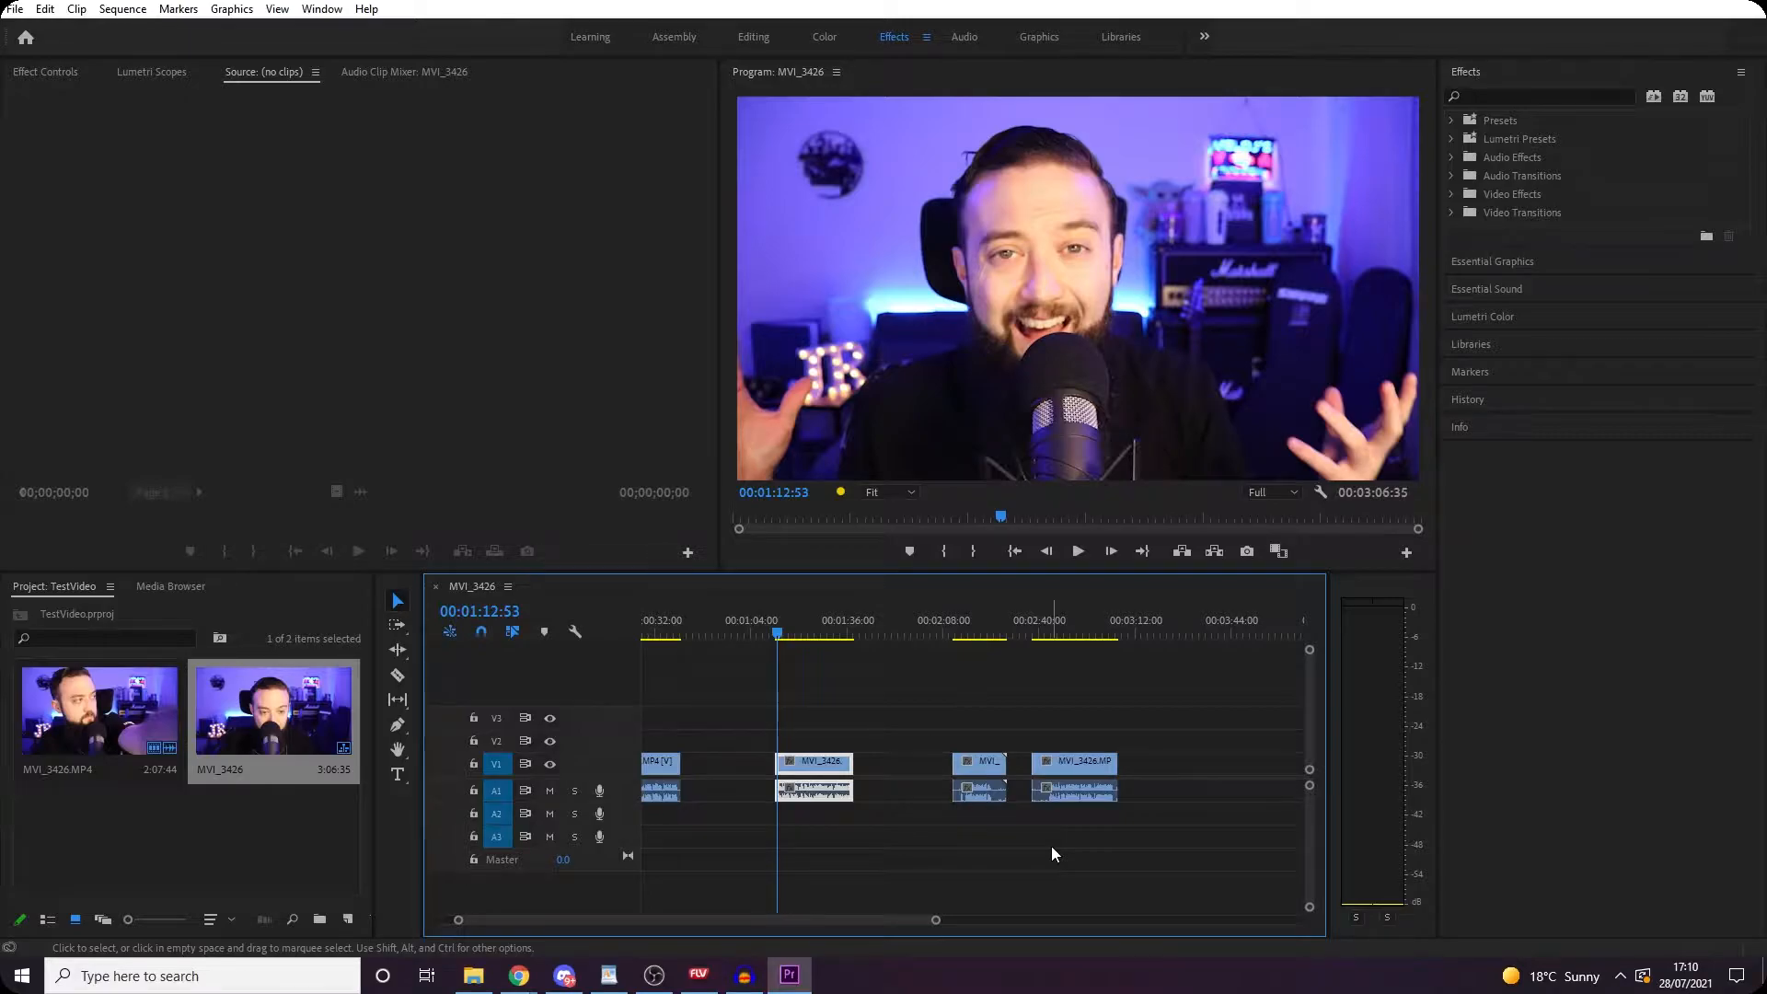
Step: Play, pause and rewind the footage from about 00:01:12 to review the trimmed piece
{"action": "key", "text": "l"}
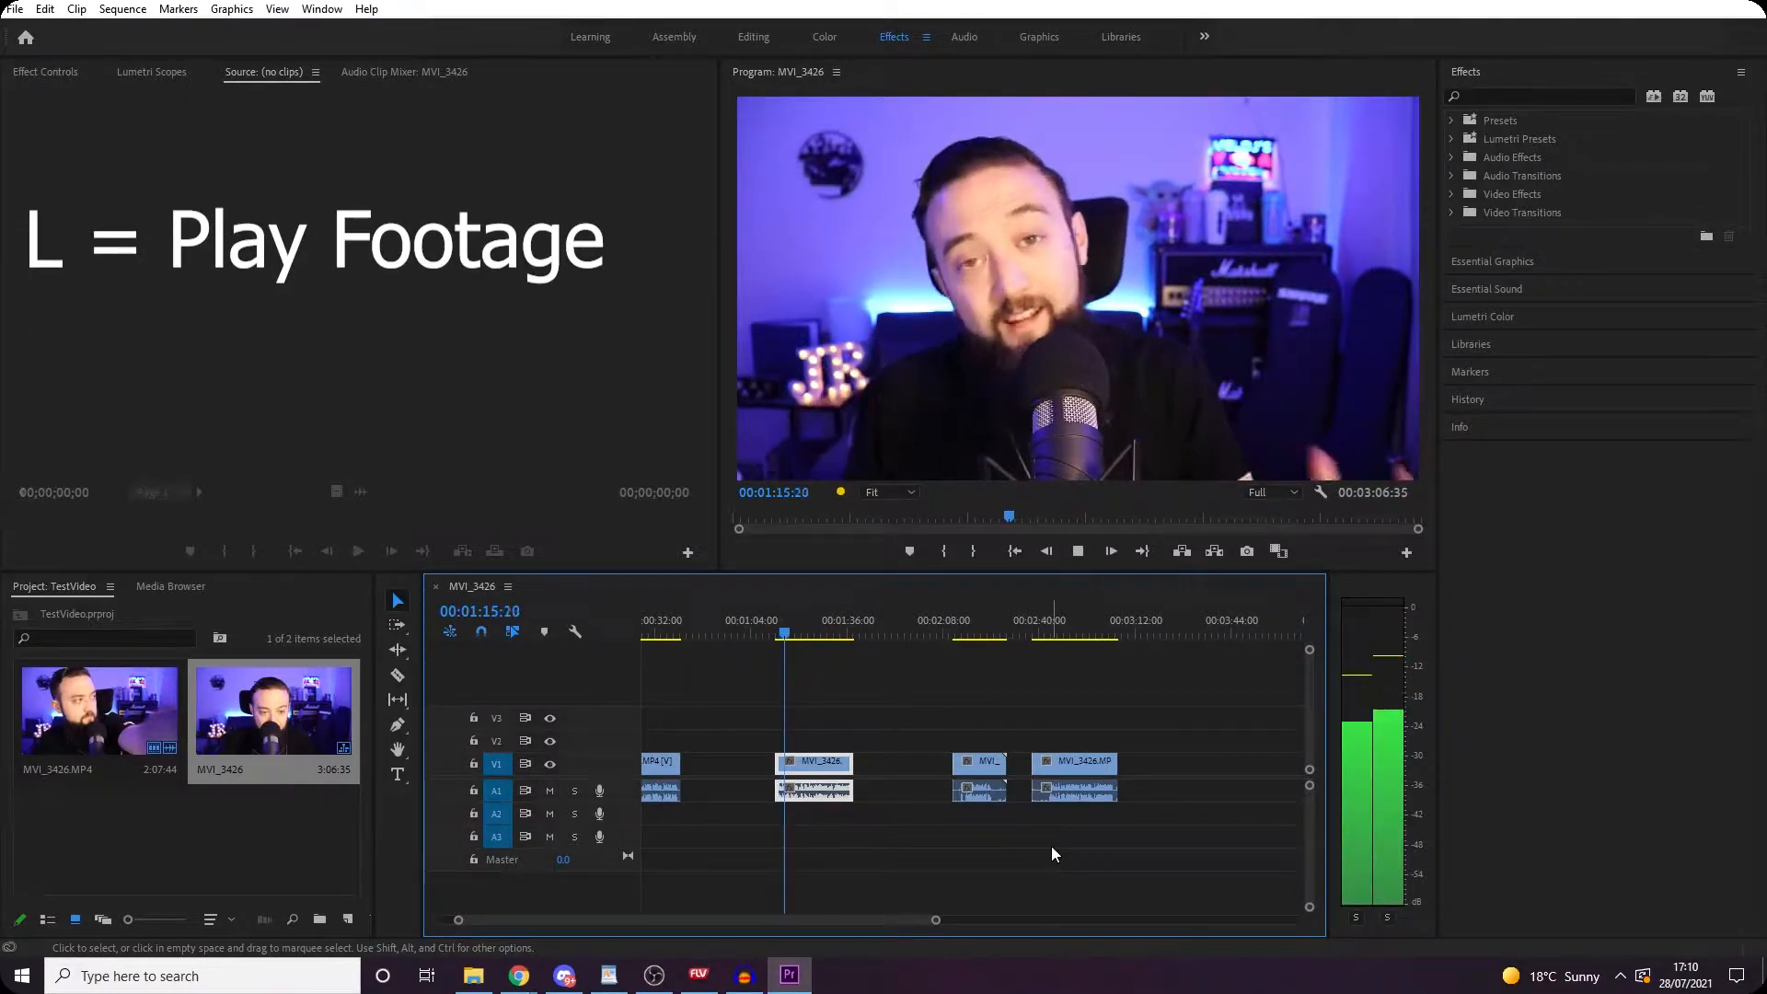
{"action": "key", "text": "k"}
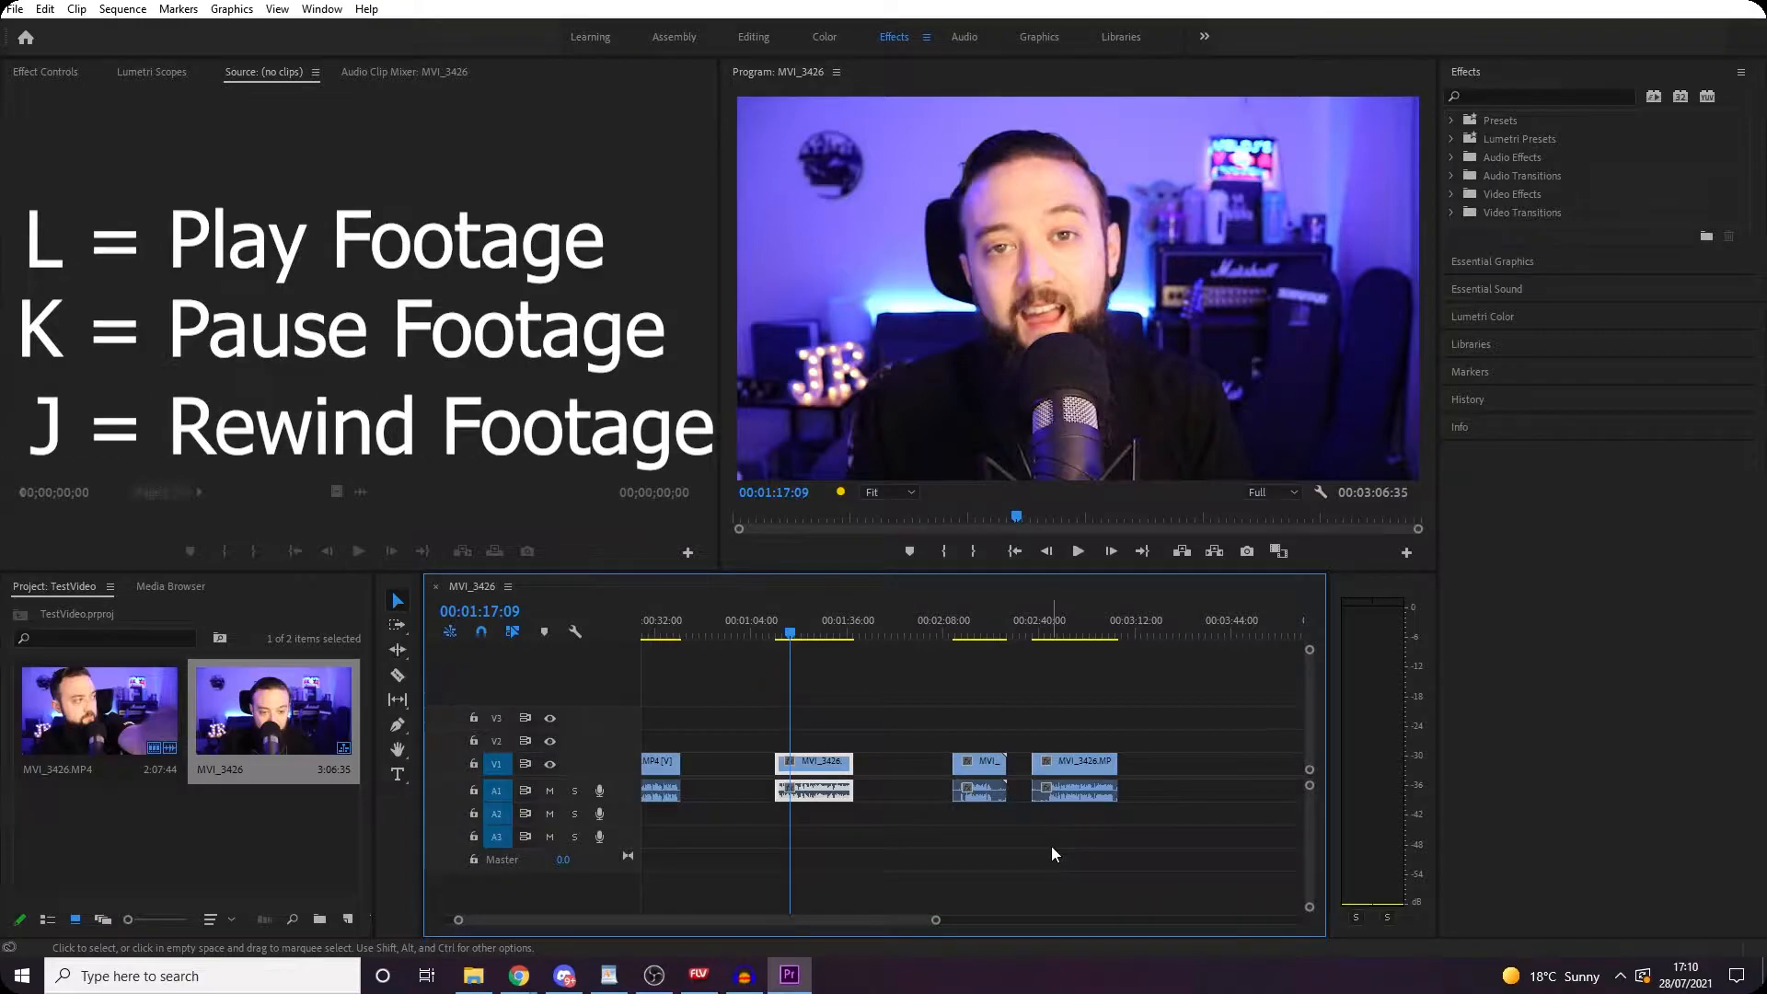
{"action": "key", "text": "j"}
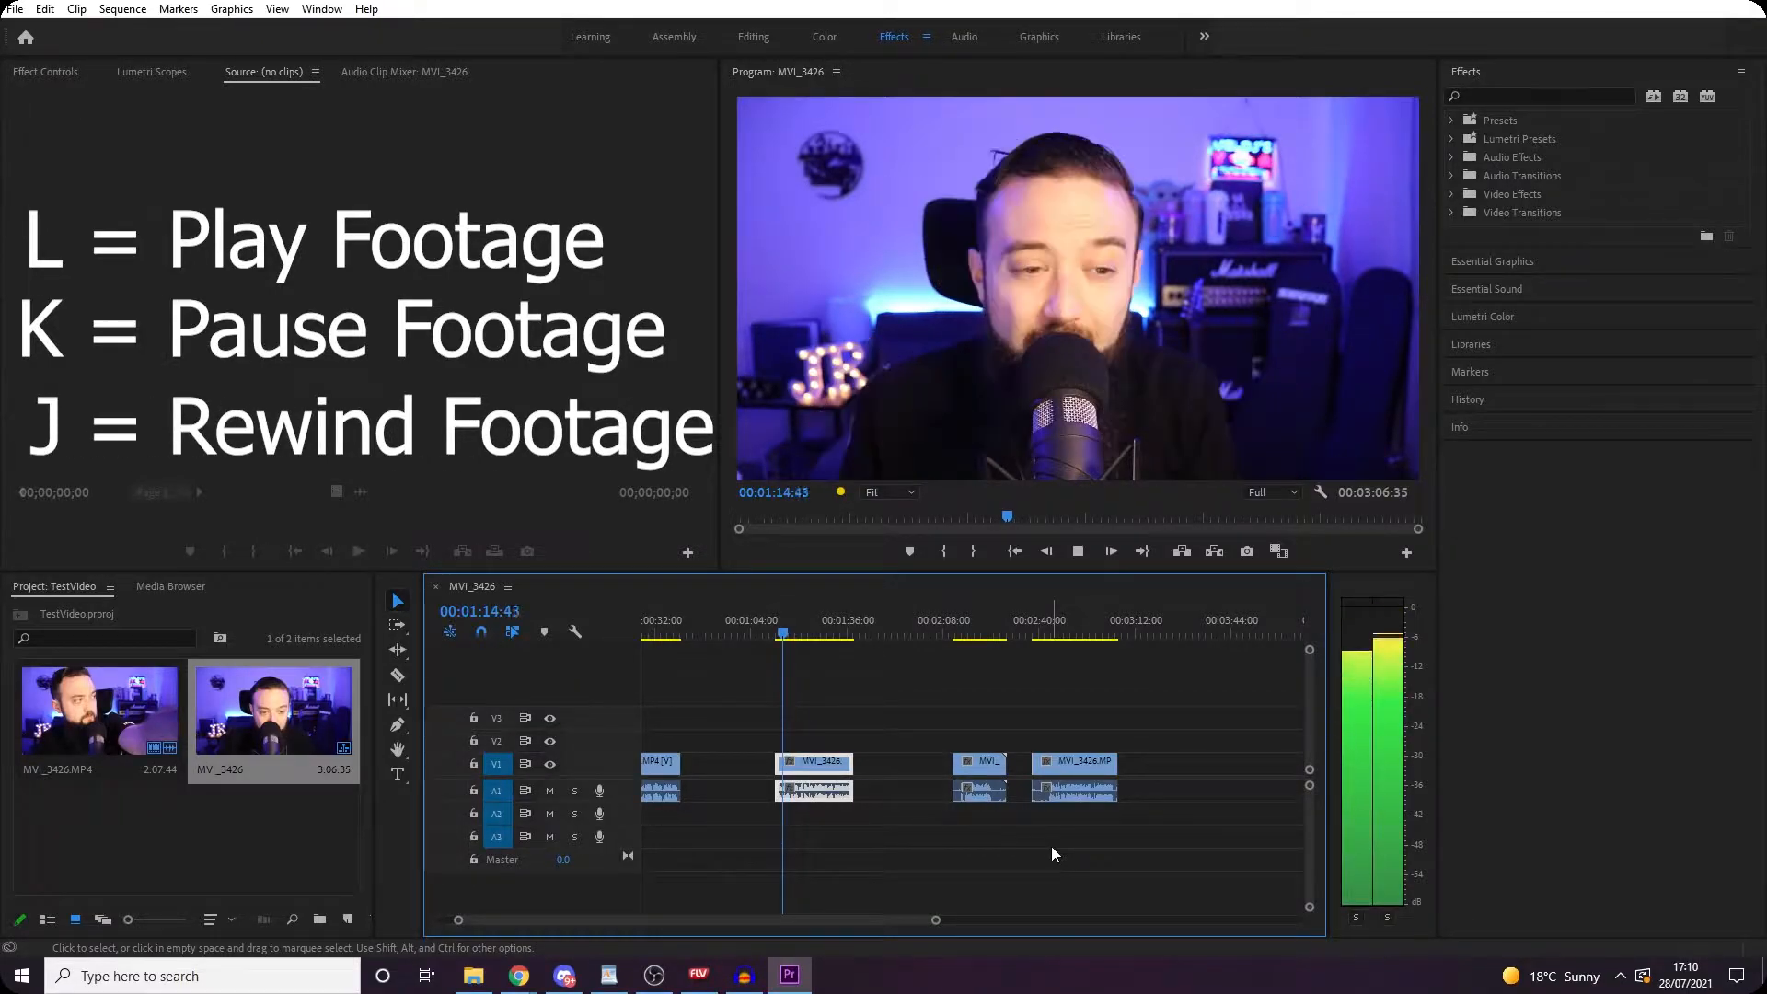
{"action": "key", "text": "k"}
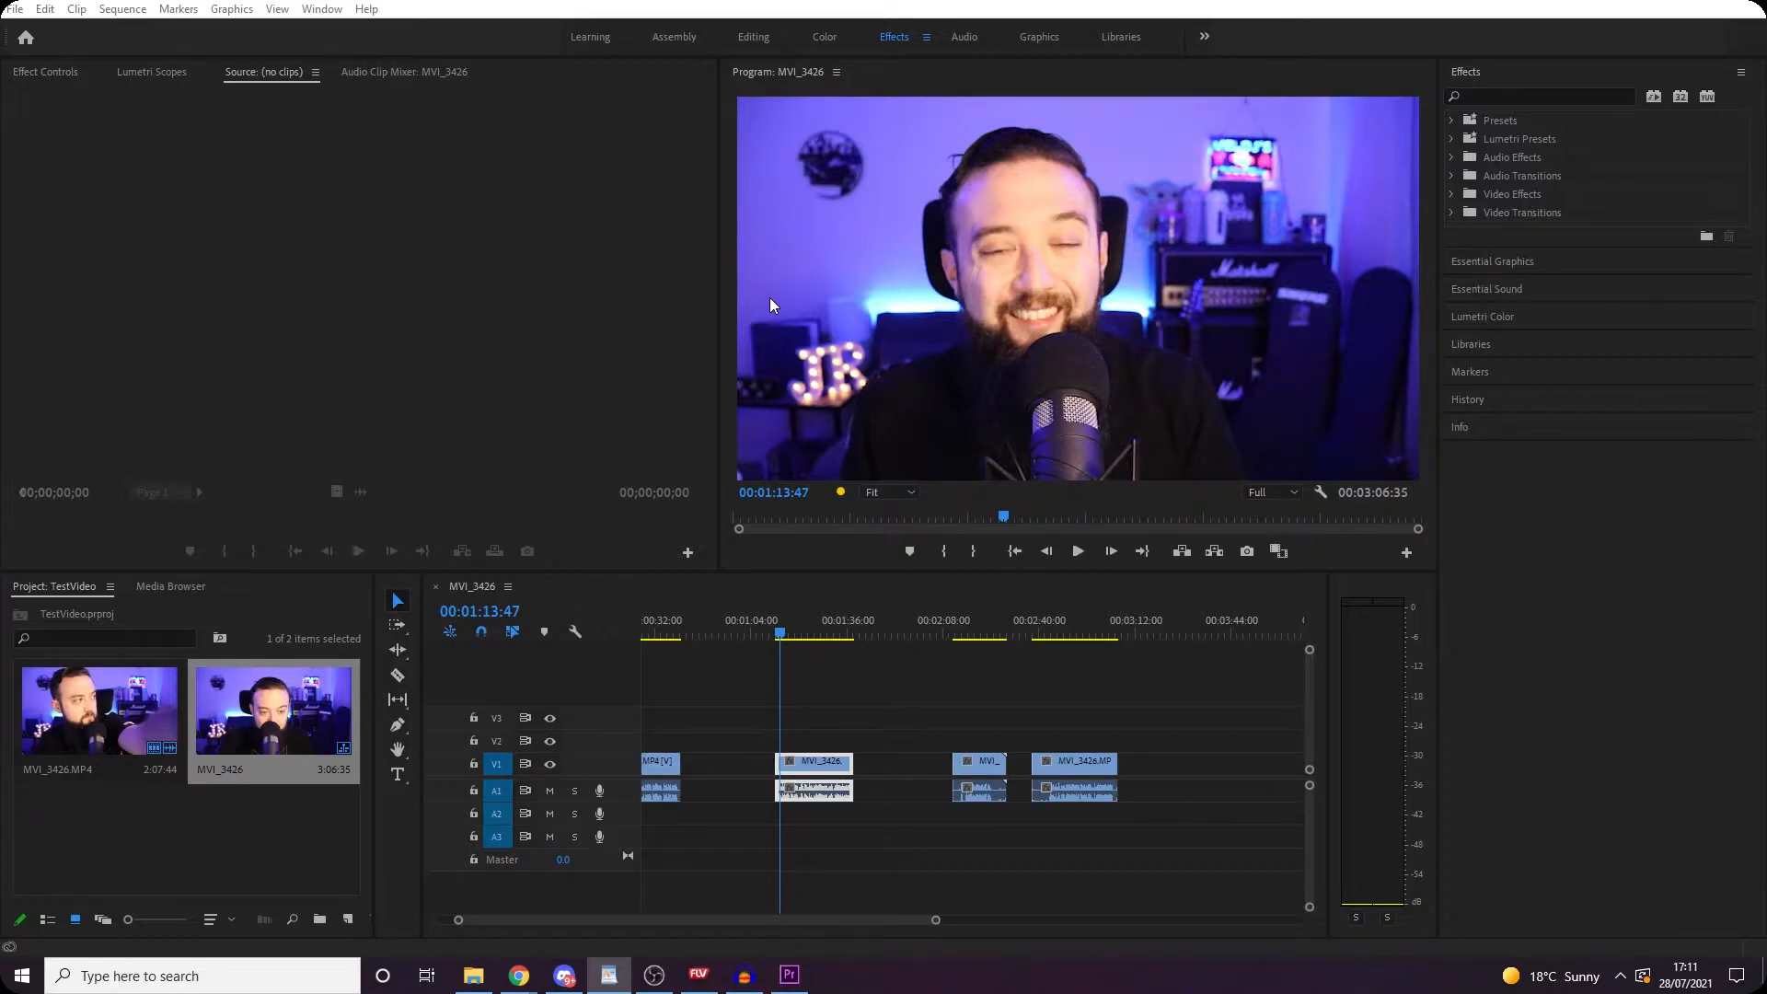
Step: Move the separated pieces end to end on track V1 and trim the silence around their cuts, leaving no gaps
{"action": "left_click_drag", "start_coordinate": [985, 765], "coordinate": [800, 773]}
{"action": "left_click_drag", "start_coordinate": [1075, 770], "coordinate": [858, 770]}
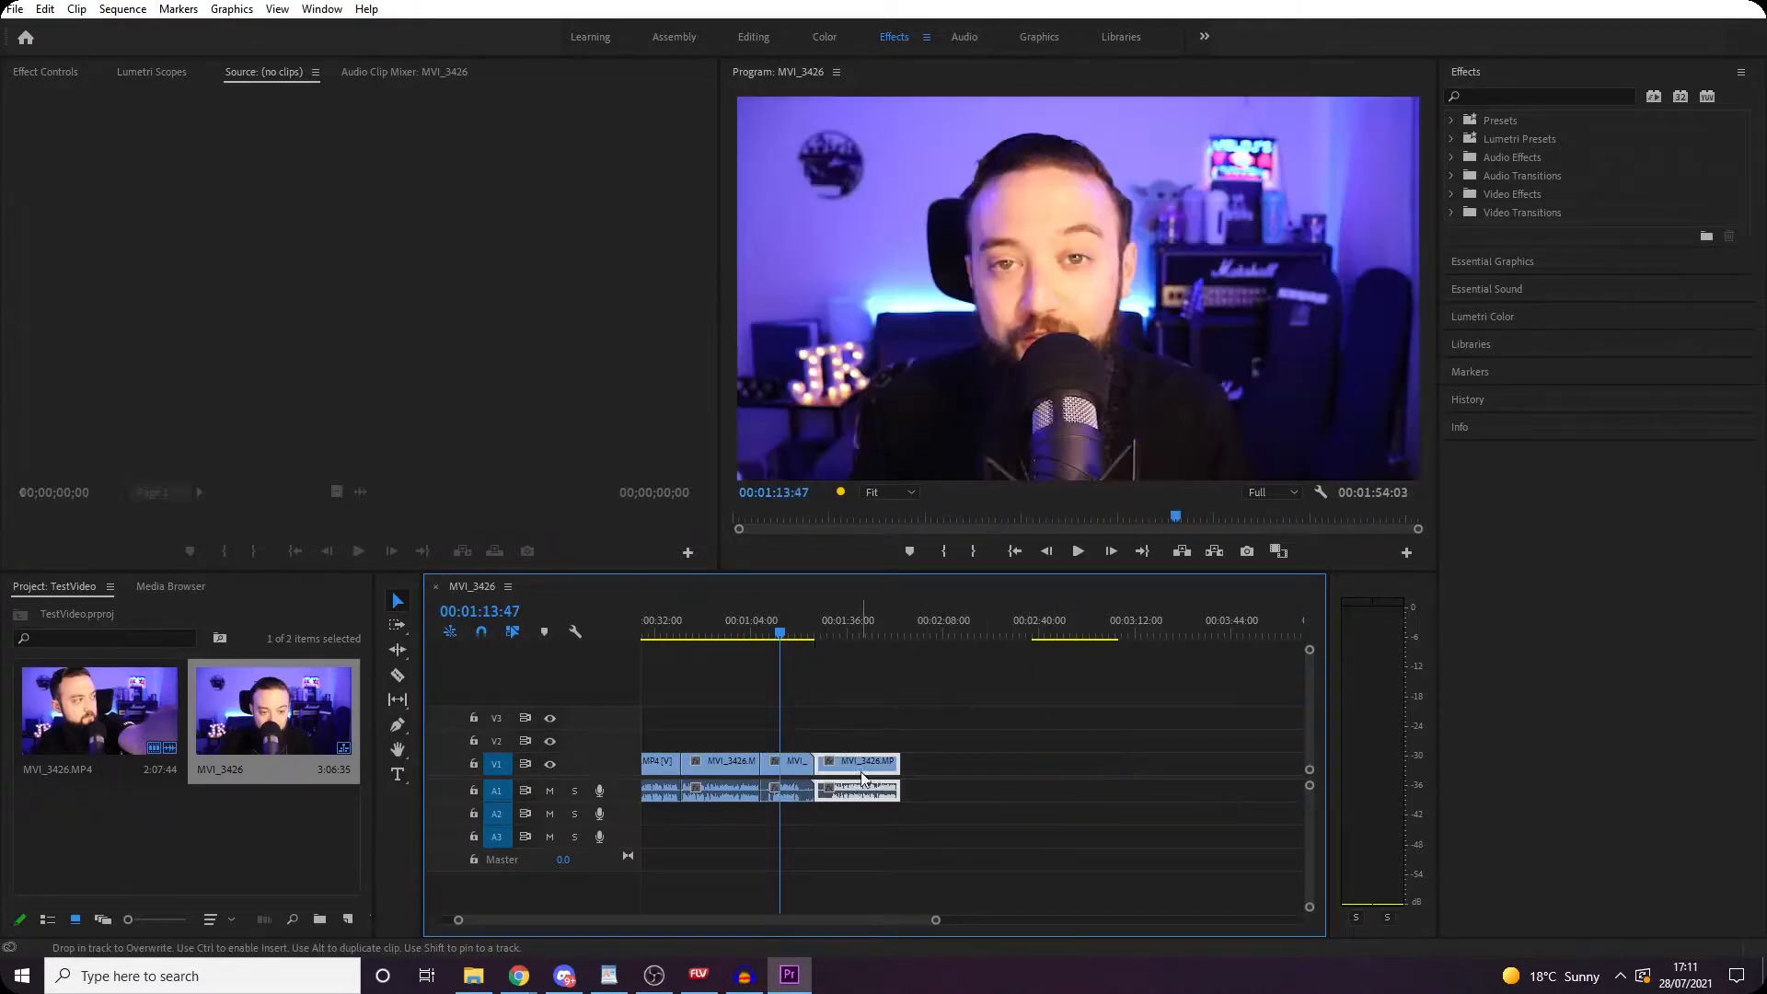
{"action": "scroll", "coordinate": [804, 771], "scroll_direction": "up", "scroll_amount": 5}
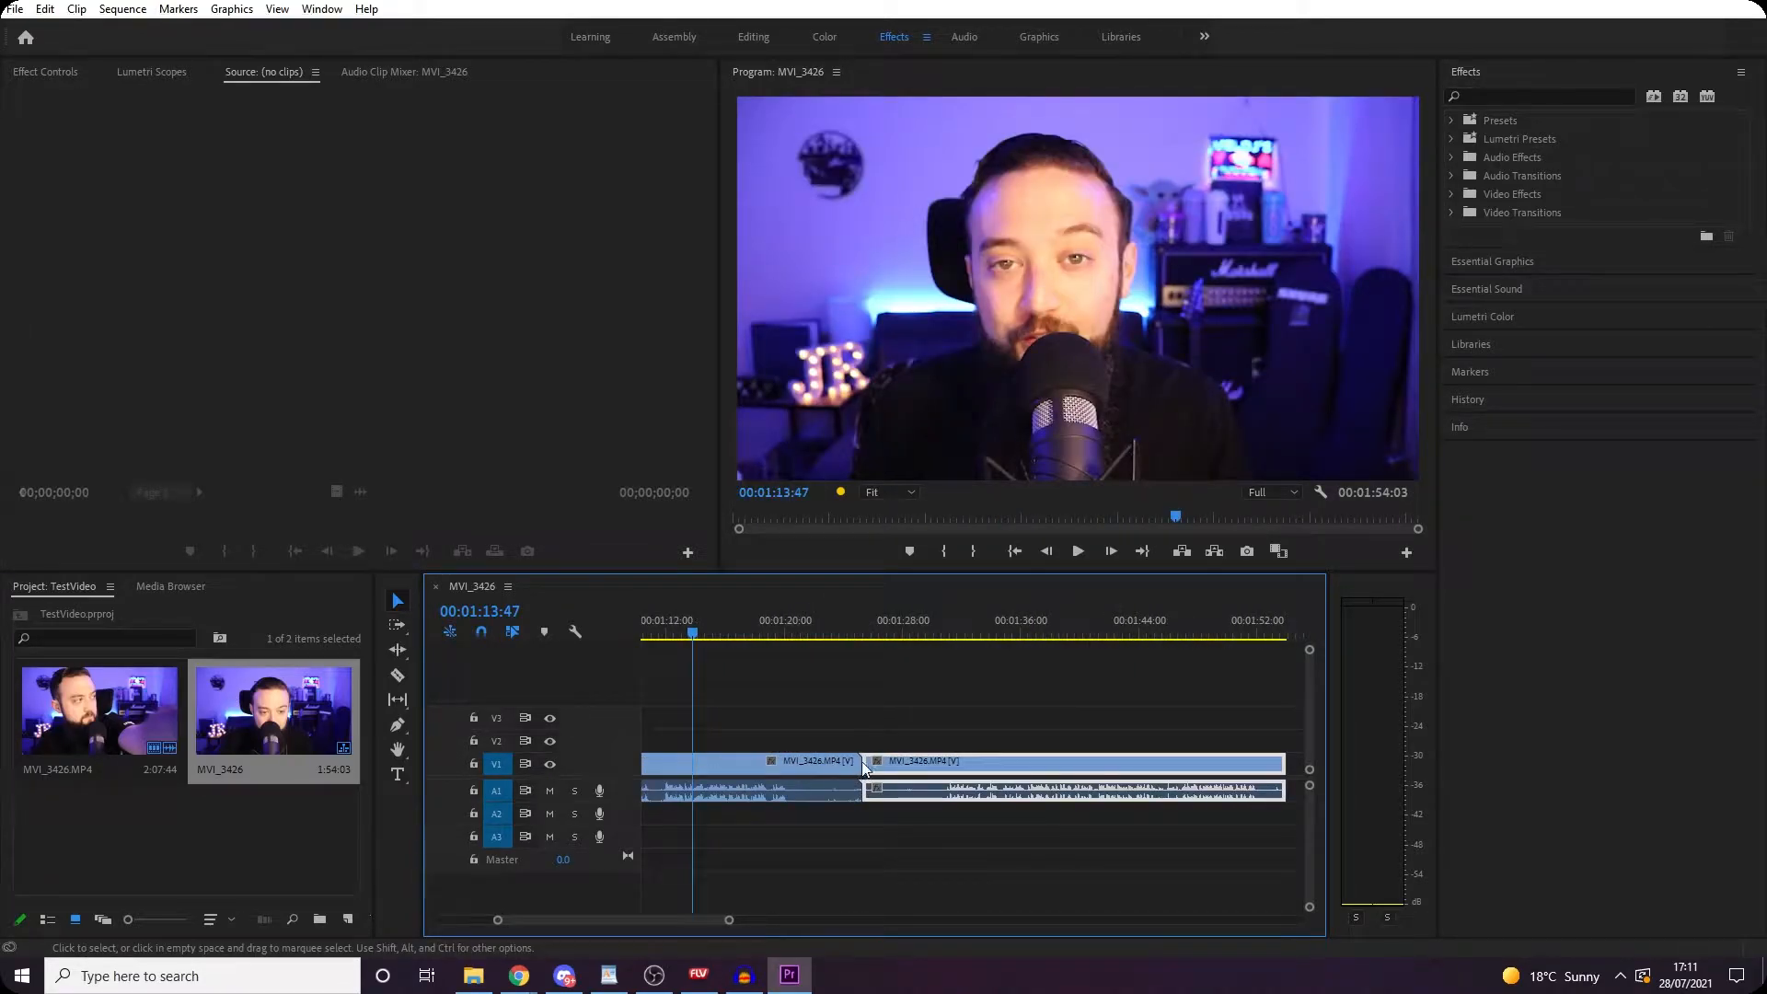
{"action": "left_click_drag", "start_coordinate": [854, 762], "coordinate": [787, 764]}
{"action": "scroll", "coordinate": [808, 784], "scroll_direction": "up", "scroll_amount": 4}
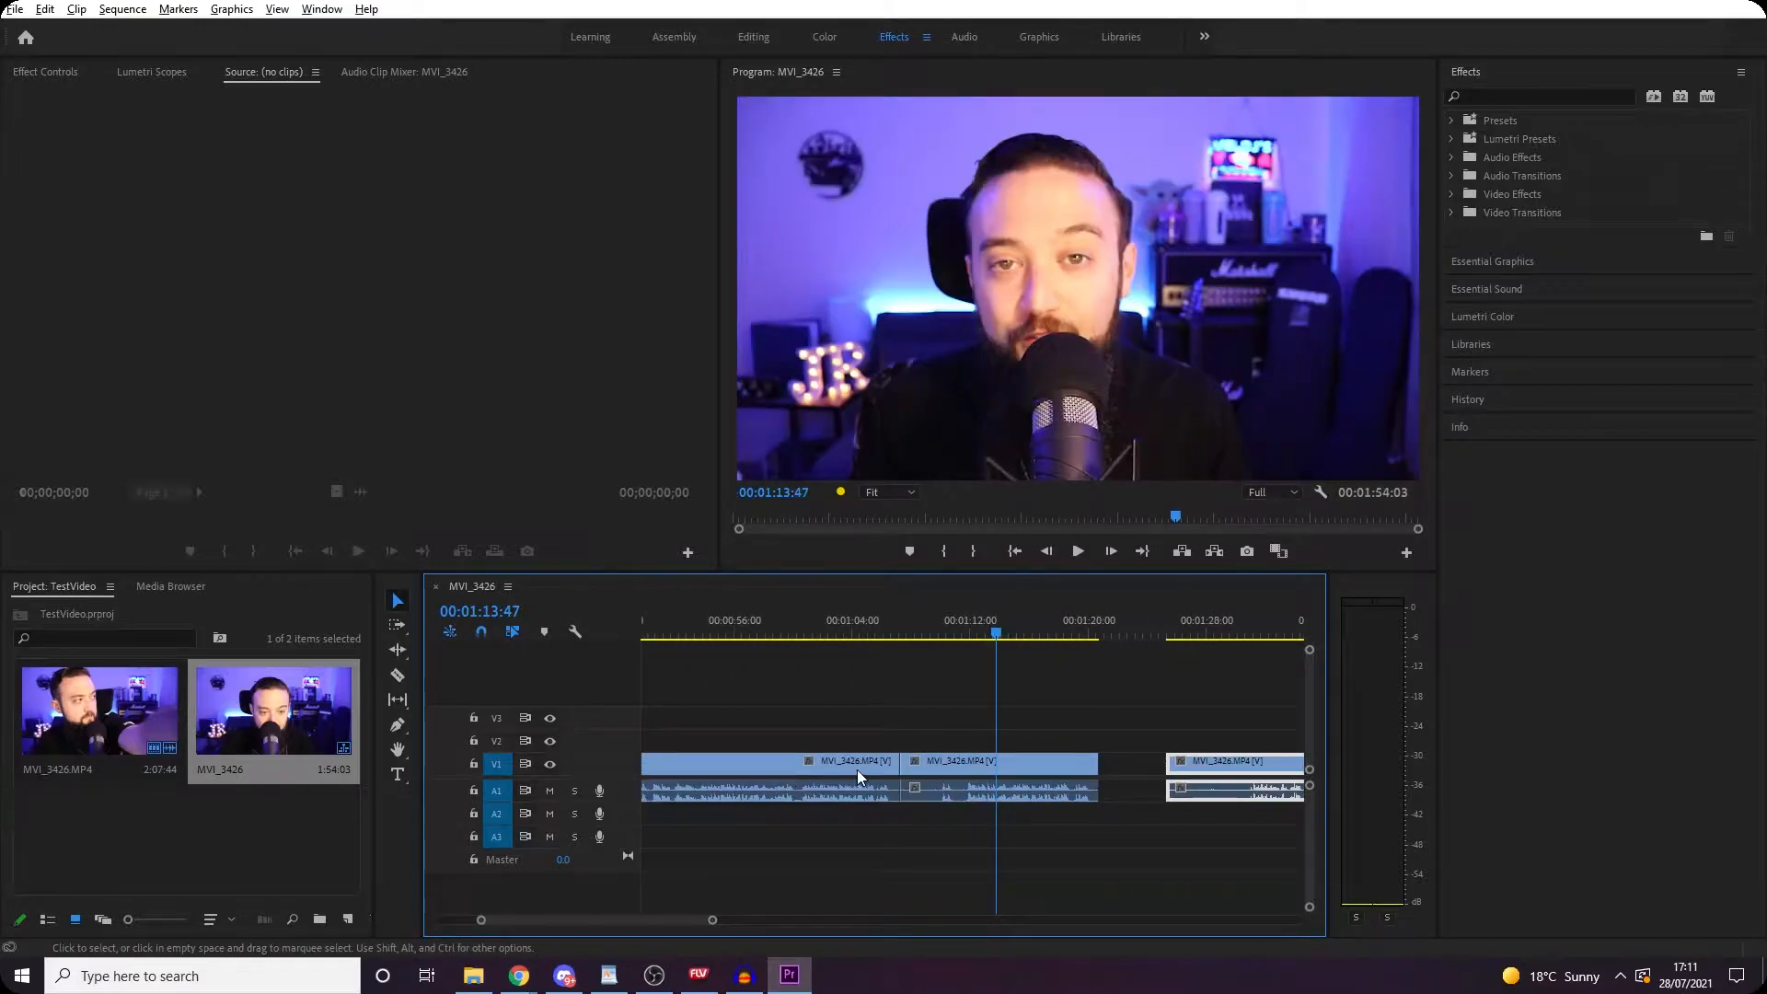
{"action": "left_click_drag", "start_coordinate": [904, 757], "coordinate": [933, 759]}
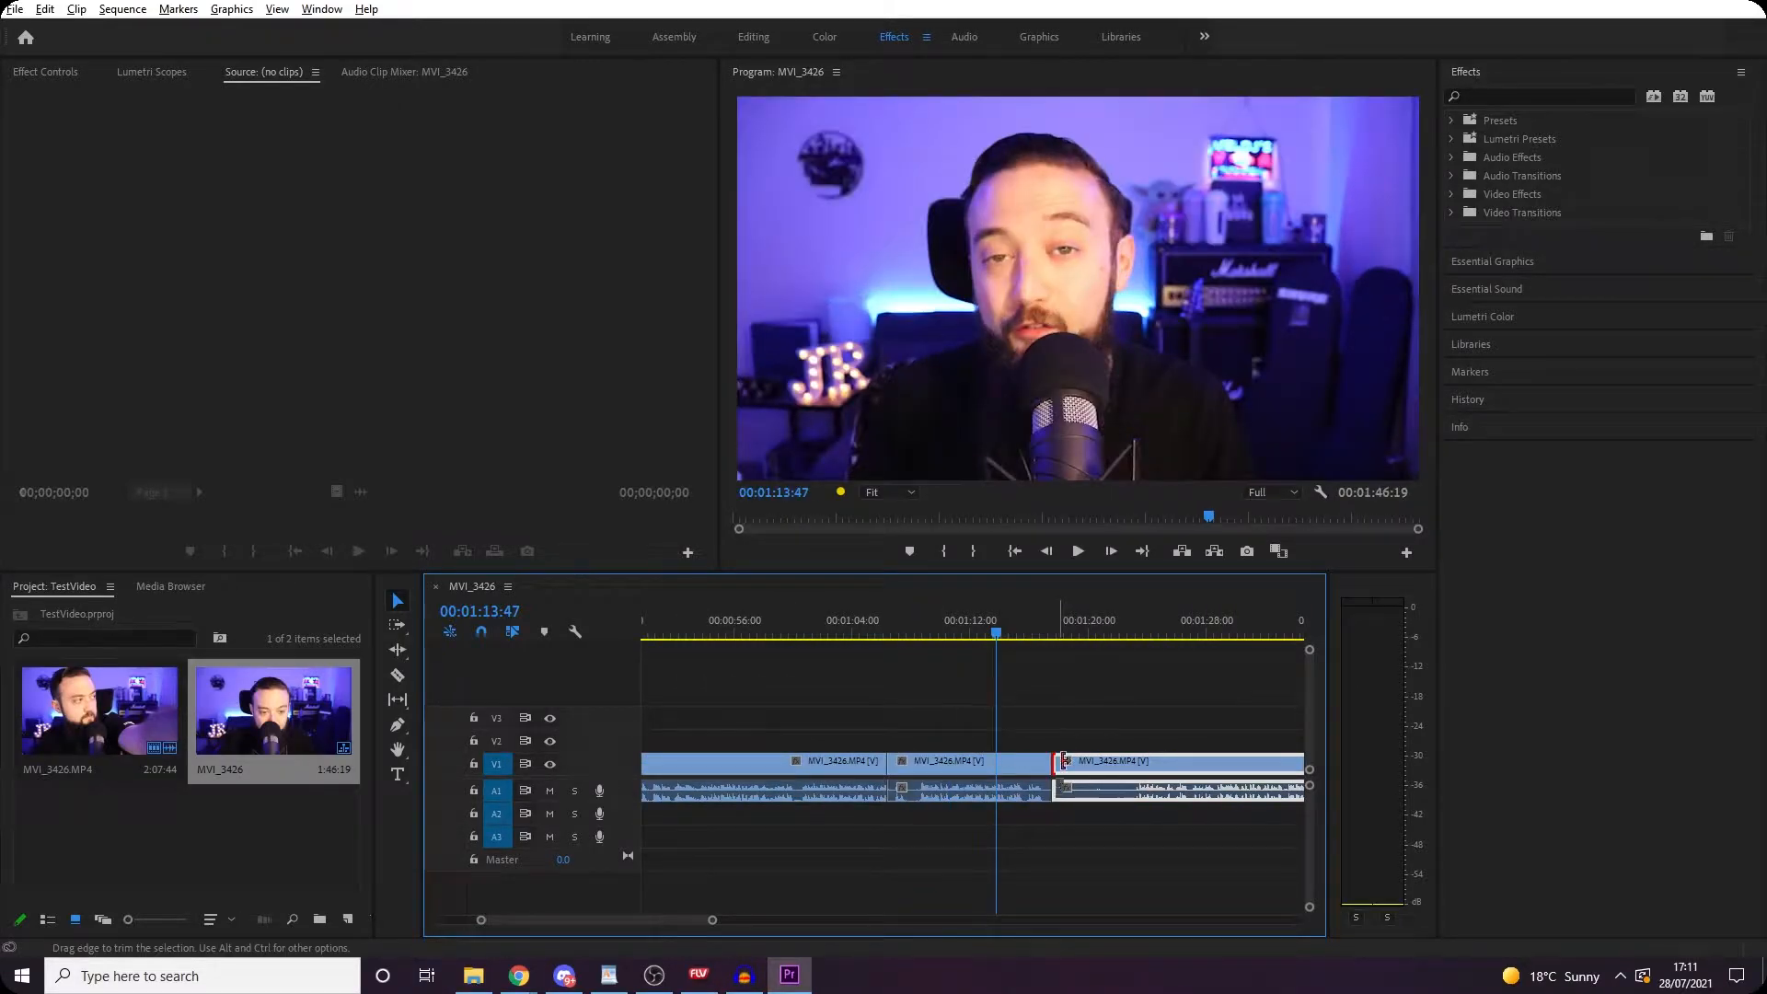
{"action": "left_click_drag", "start_coordinate": [1058, 761], "coordinate": [1095, 760]}
{"action": "key", "text": "minus"}
{"action": "key", "text": "minus"}
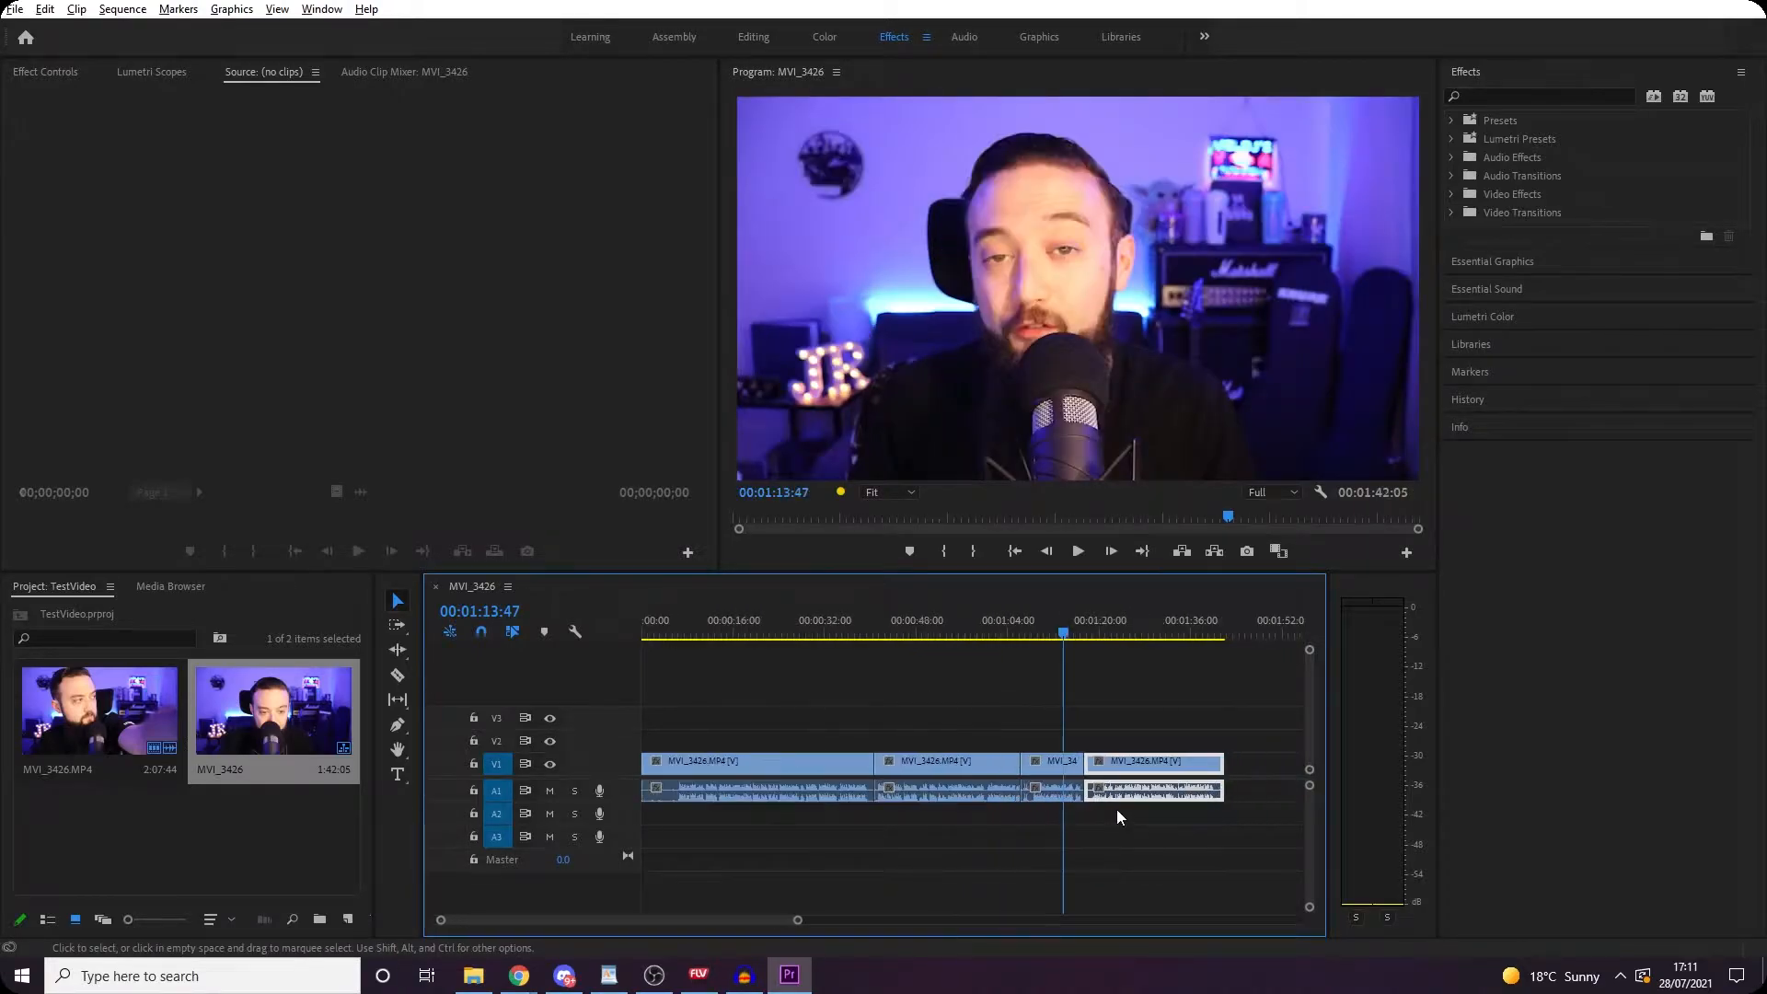
Step: Play the sequence repeatedly across the first cut, at about 00:00:40, to check how the two pieces join
{"action": "left_click", "coordinate": [692, 624]}
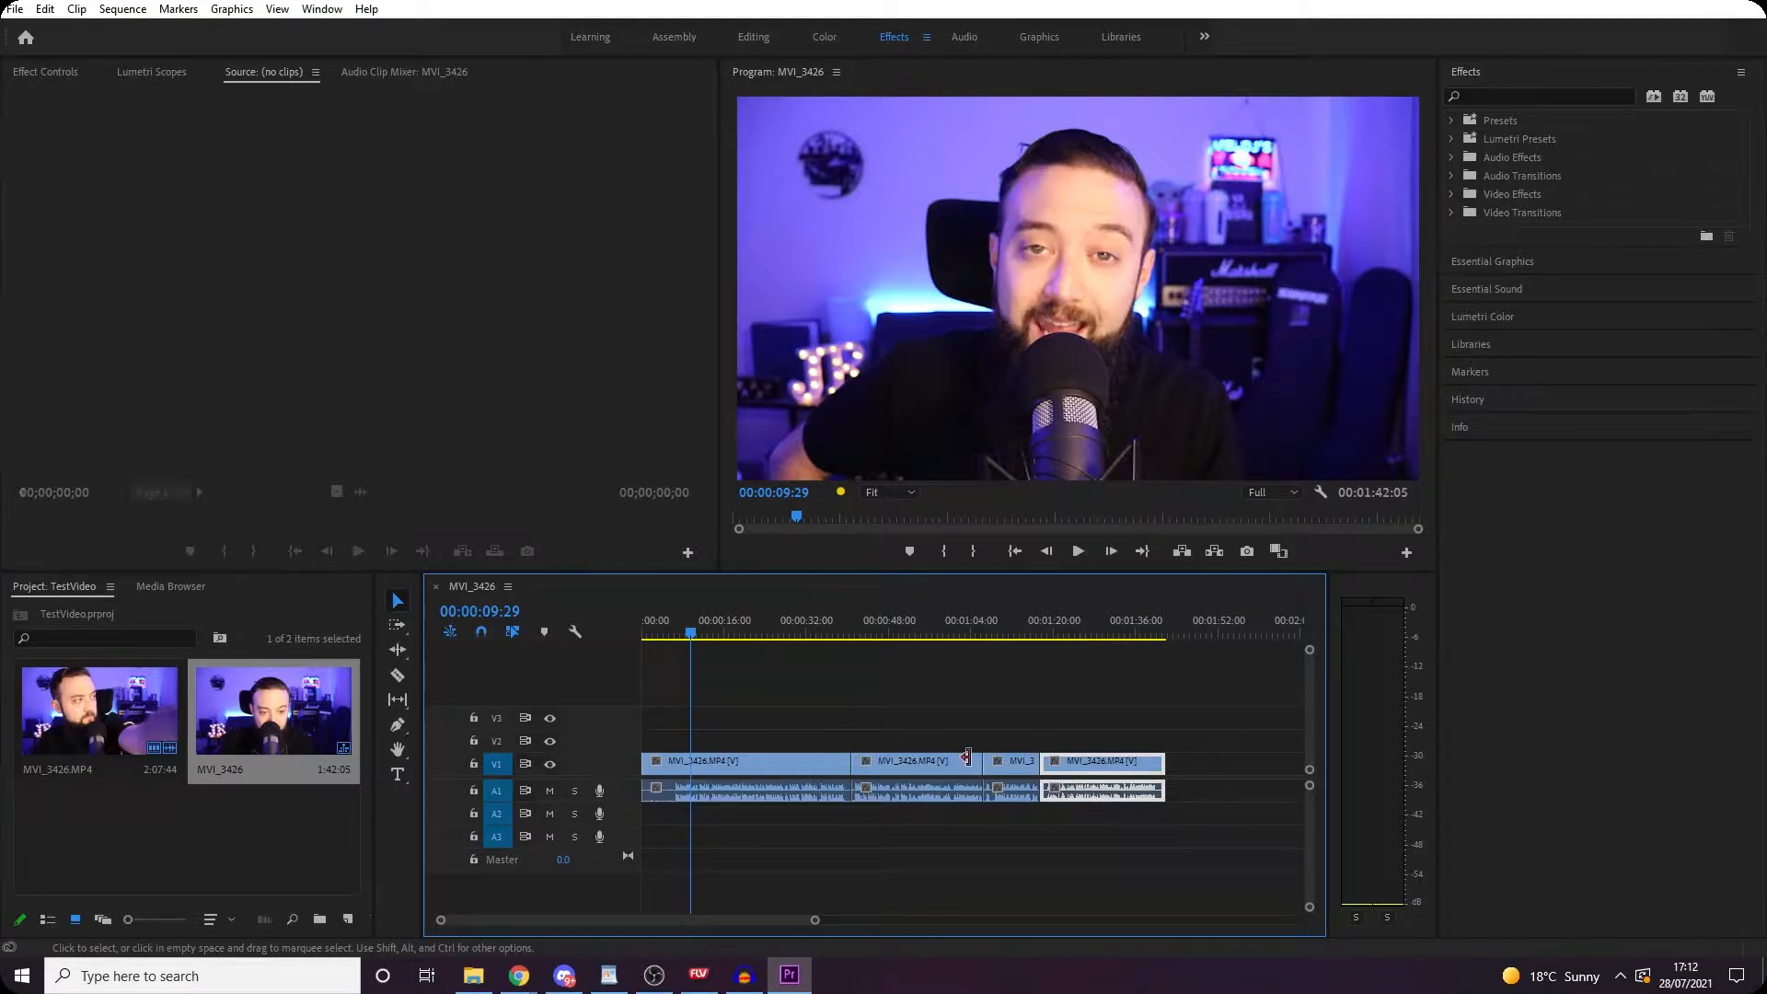
{"action": "mouse_move", "coordinate": [820, 615]}
{"action": "left_mouse_down"}
{"action": "mouse_move", "coordinate": [803, 616]}
{"action": "mouse_move", "coordinate": [837, 616]}
{"action": "left_mouse_up"}
{"action": "key", "text": "space"}
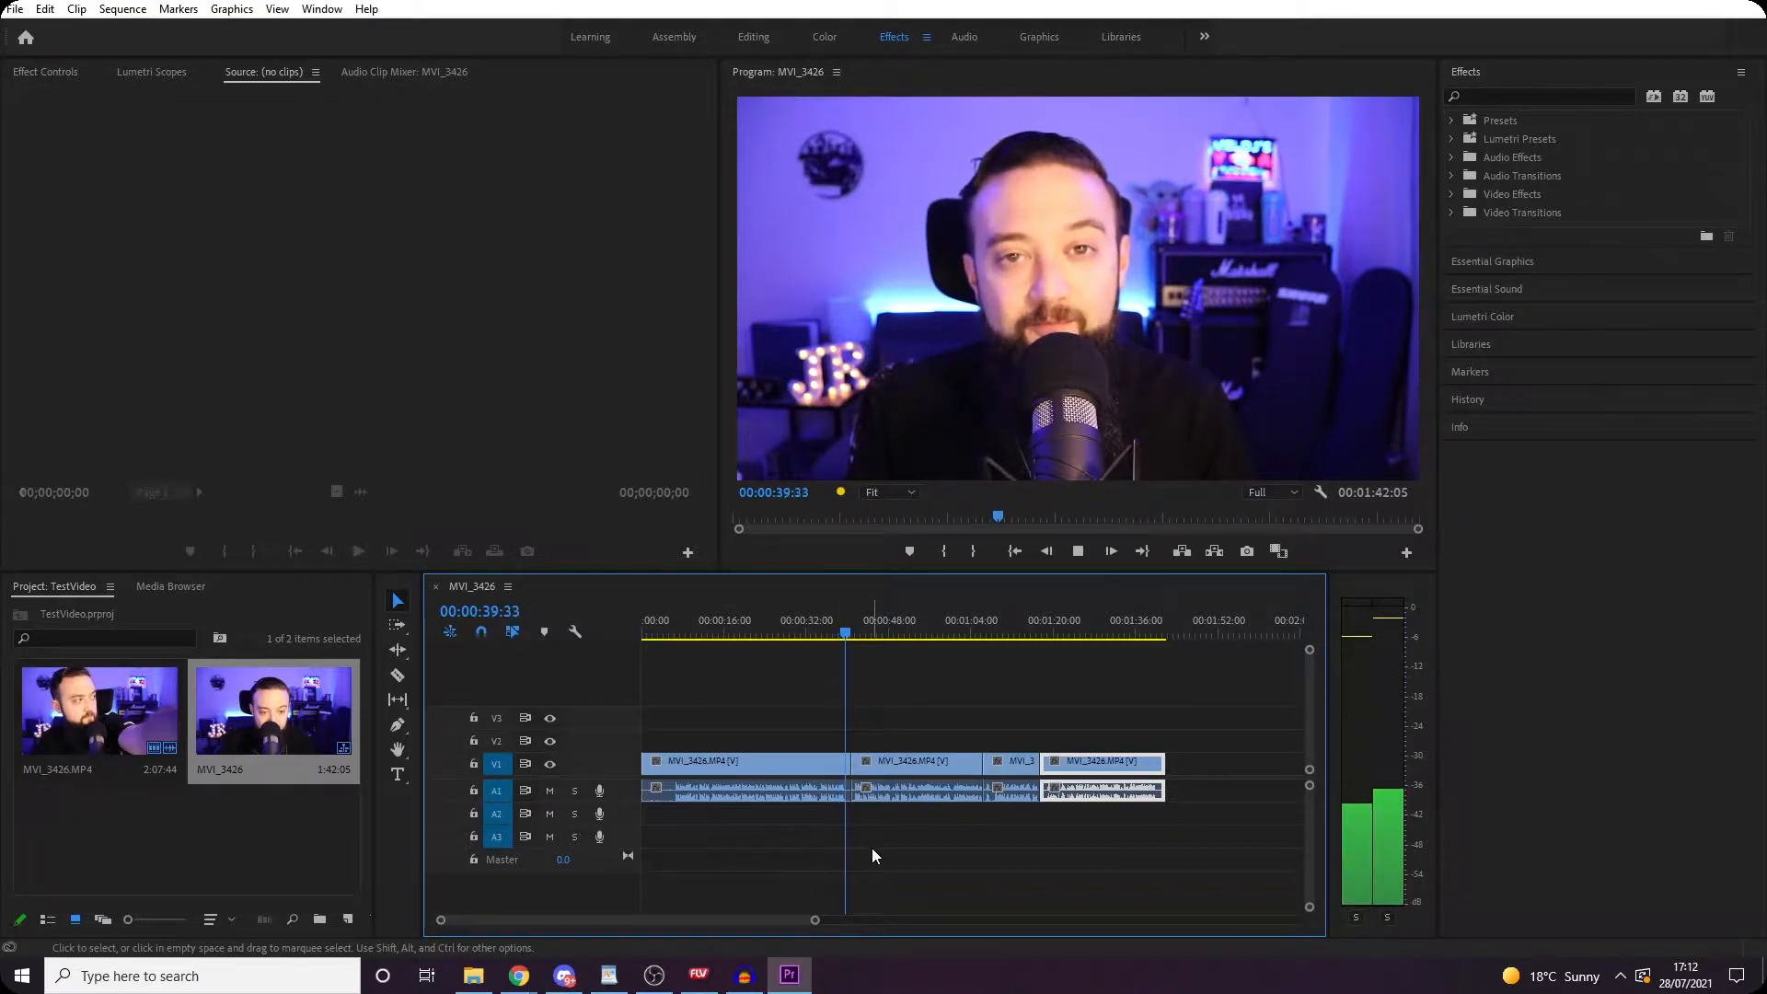
{"action": "key", "text": "space"}
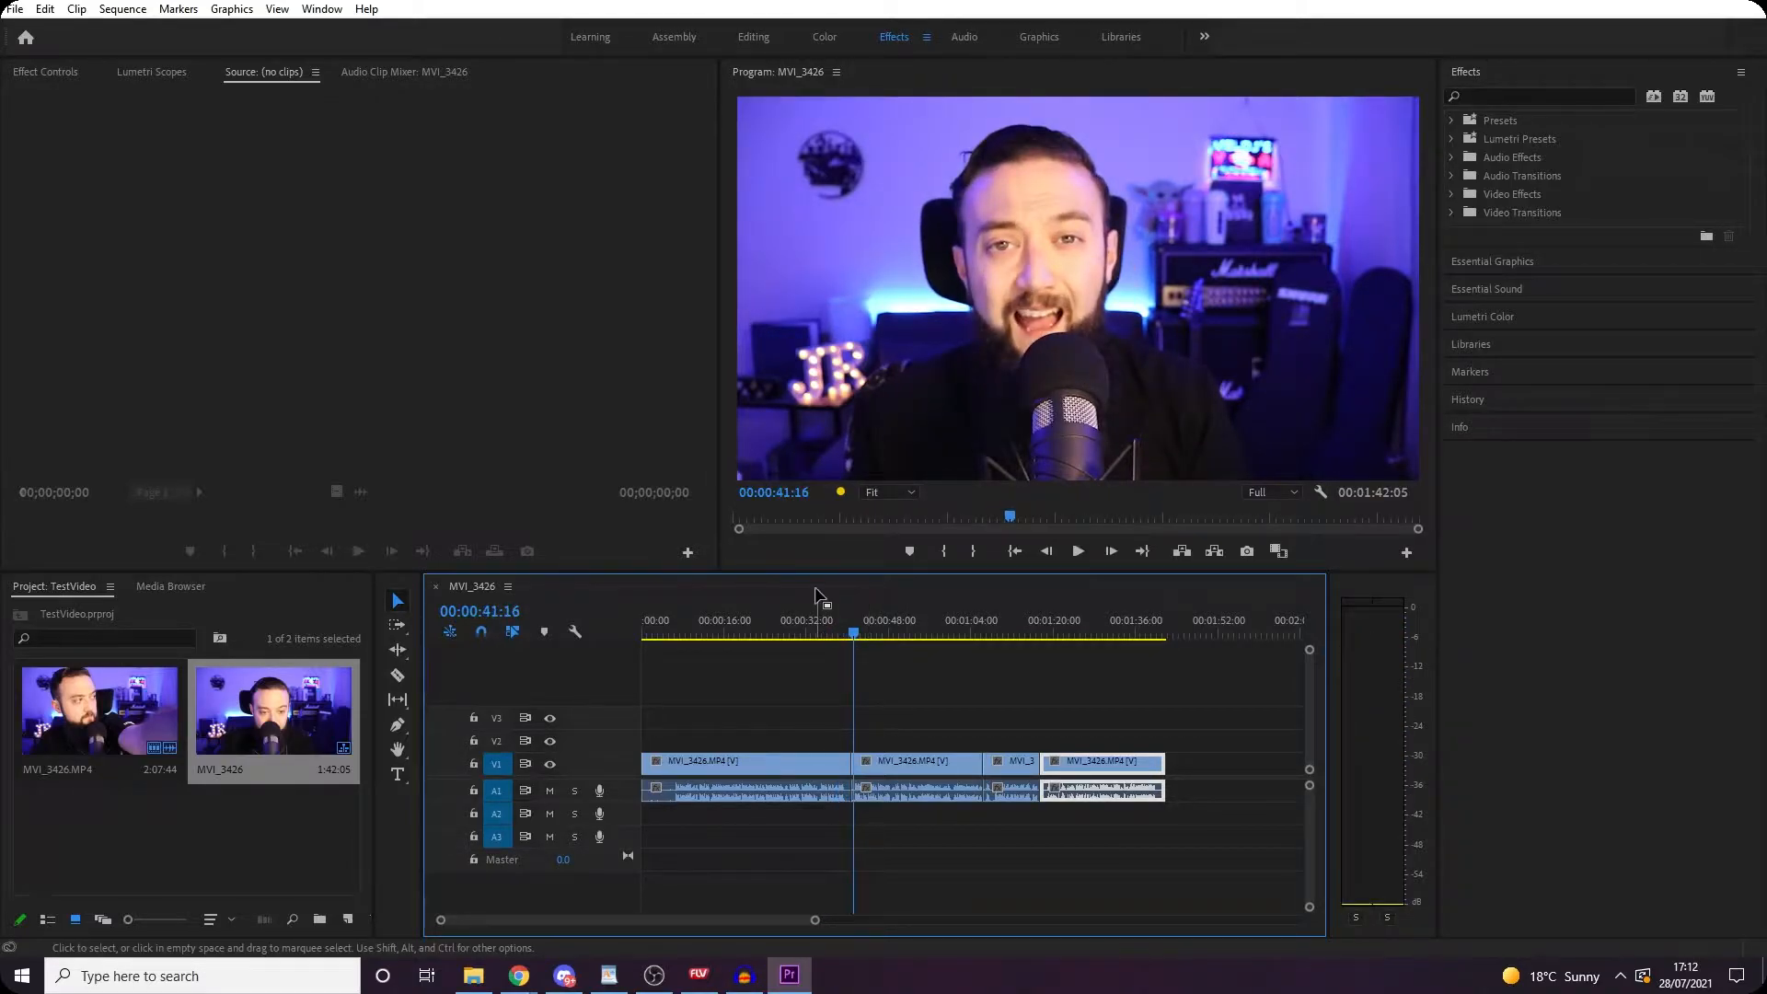
{"action": "left_click_drag", "start_coordinate": [838, 629], "coordinate": [848, 629]}
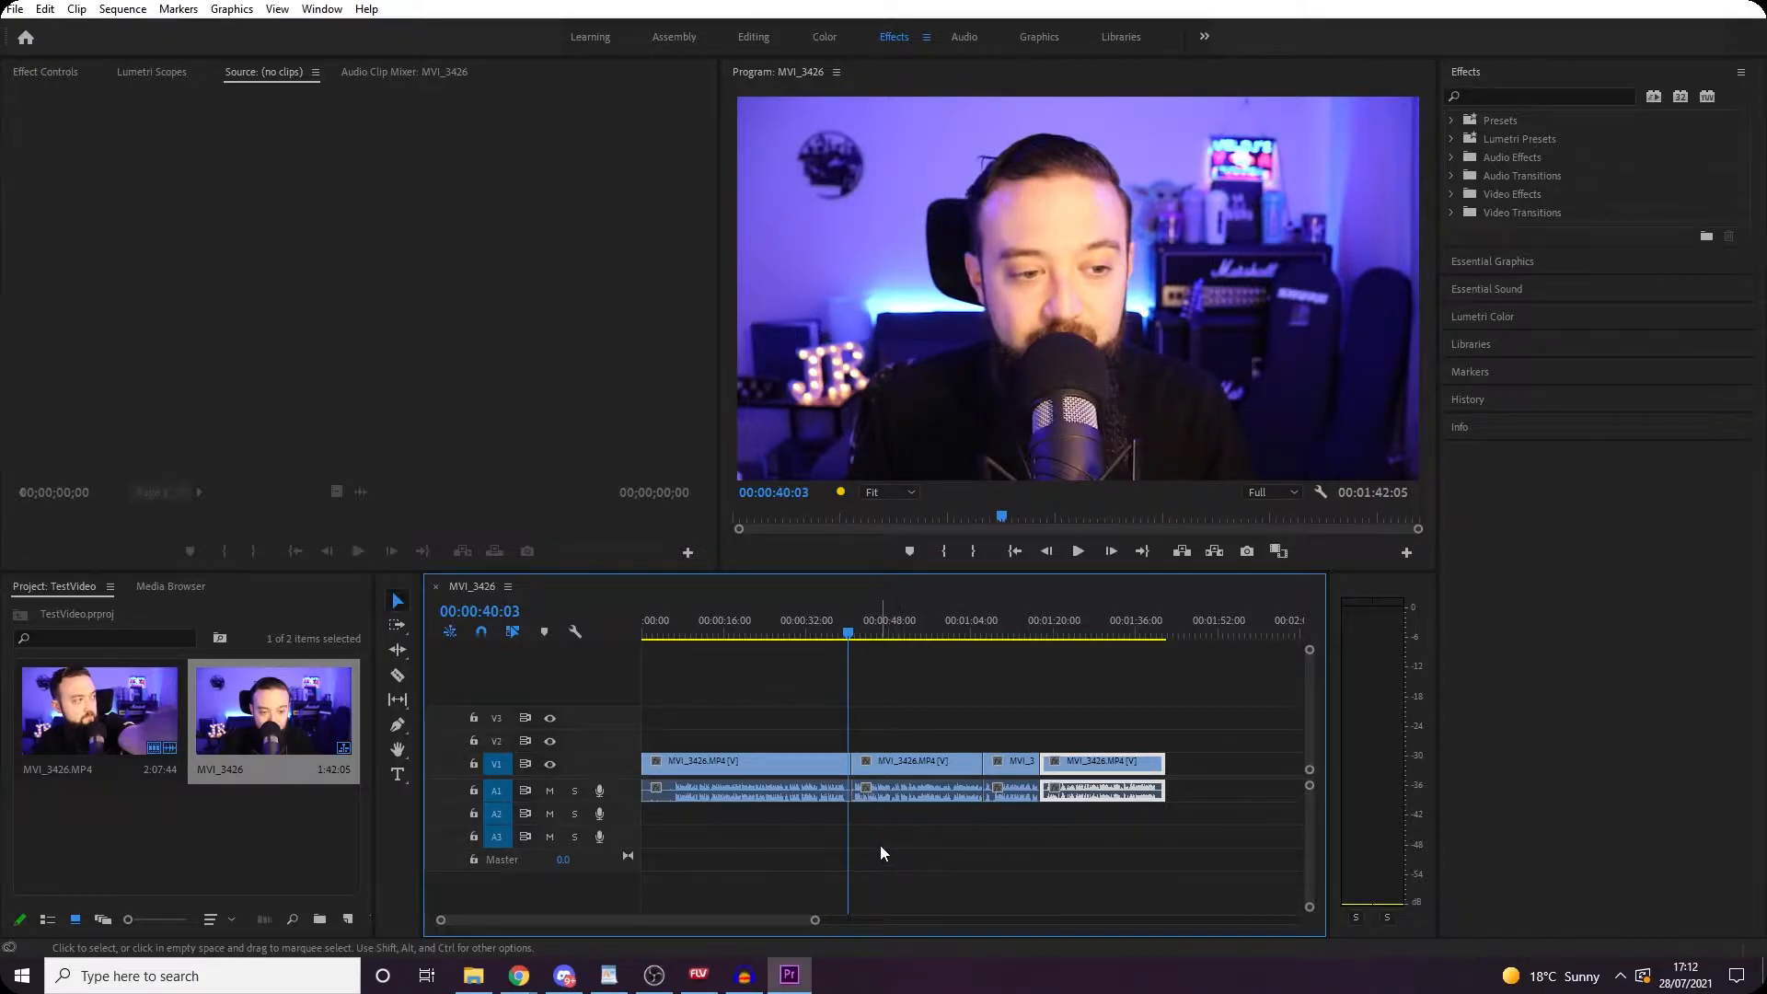
{"action": "key", "text": "space"}
{"action": "left_click", "coordinate": [843, 624]}
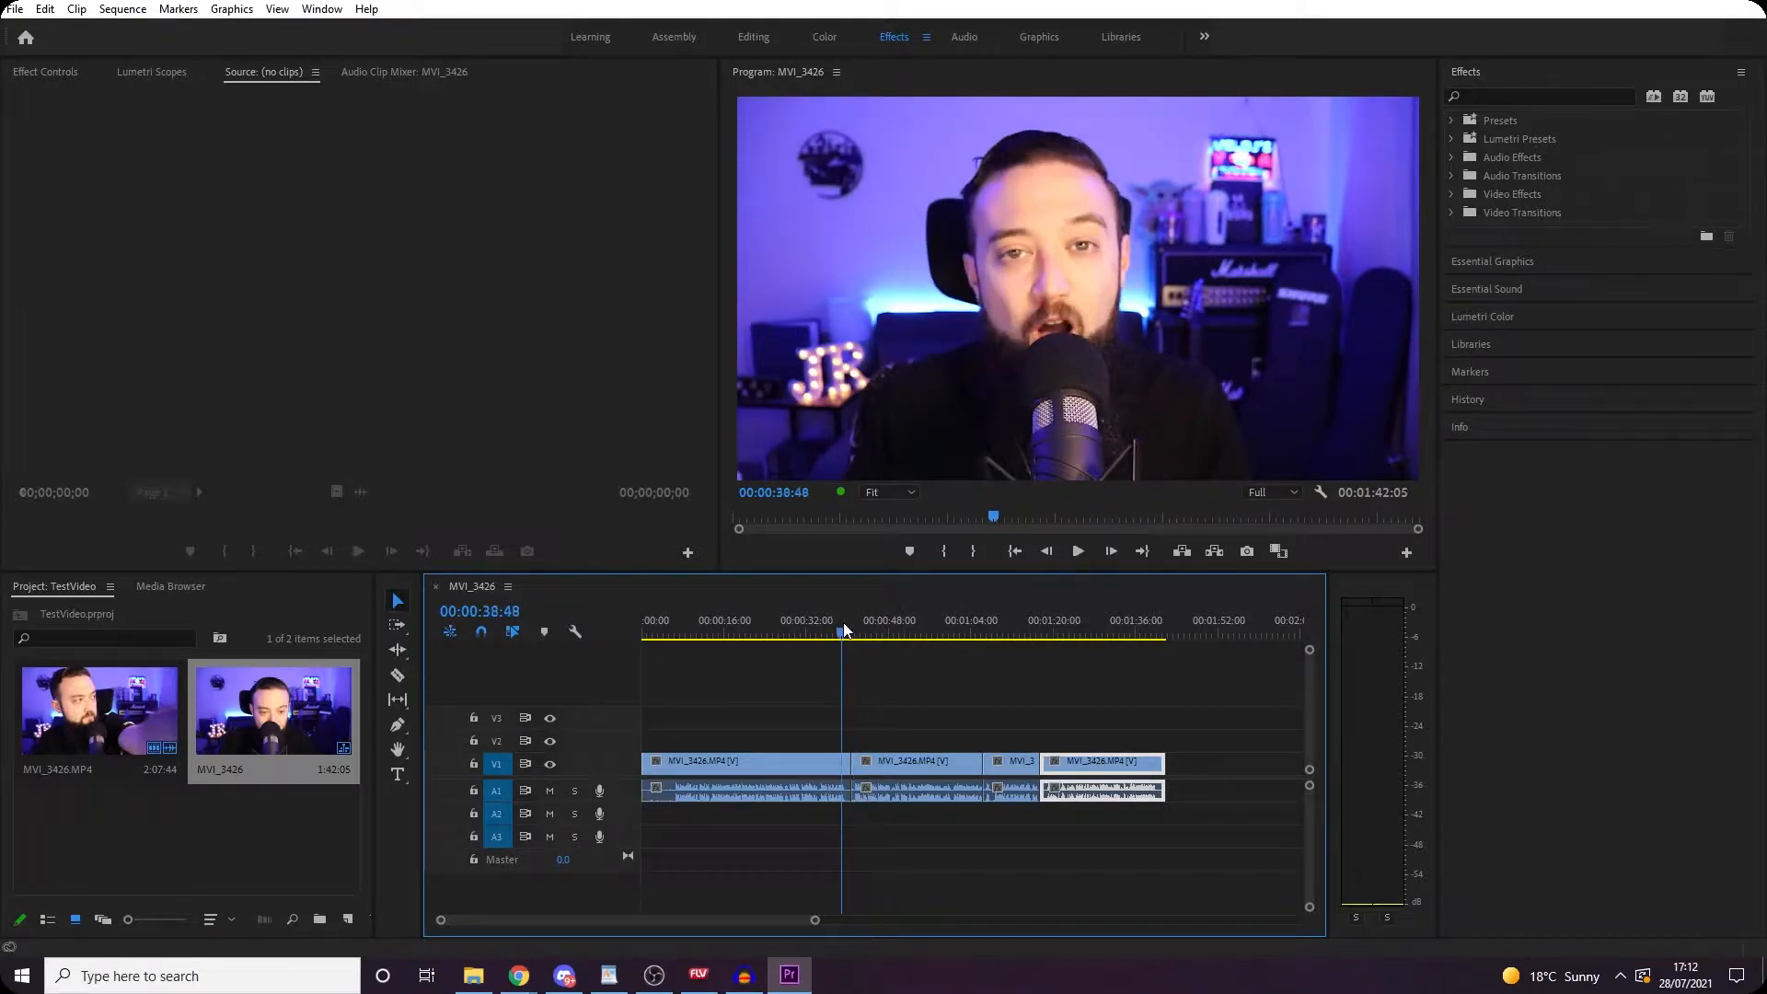
{"action": "key", "text": "space"}
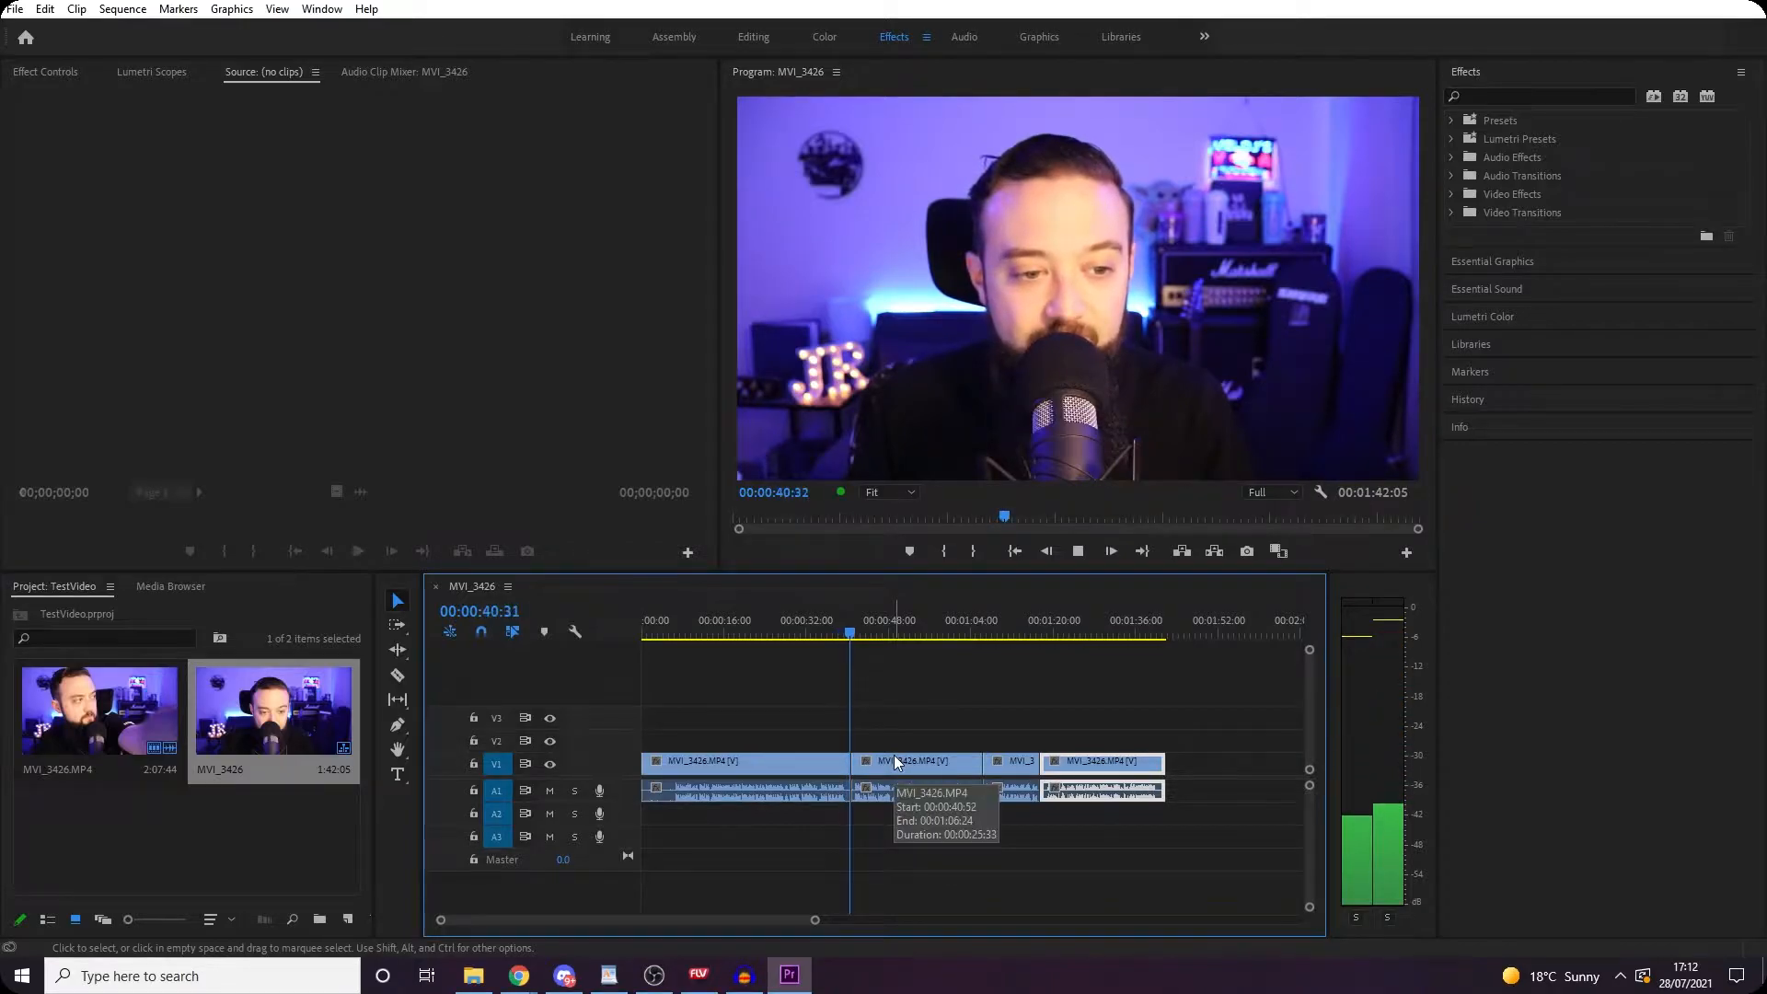
{"action": "key", "text": "space"}
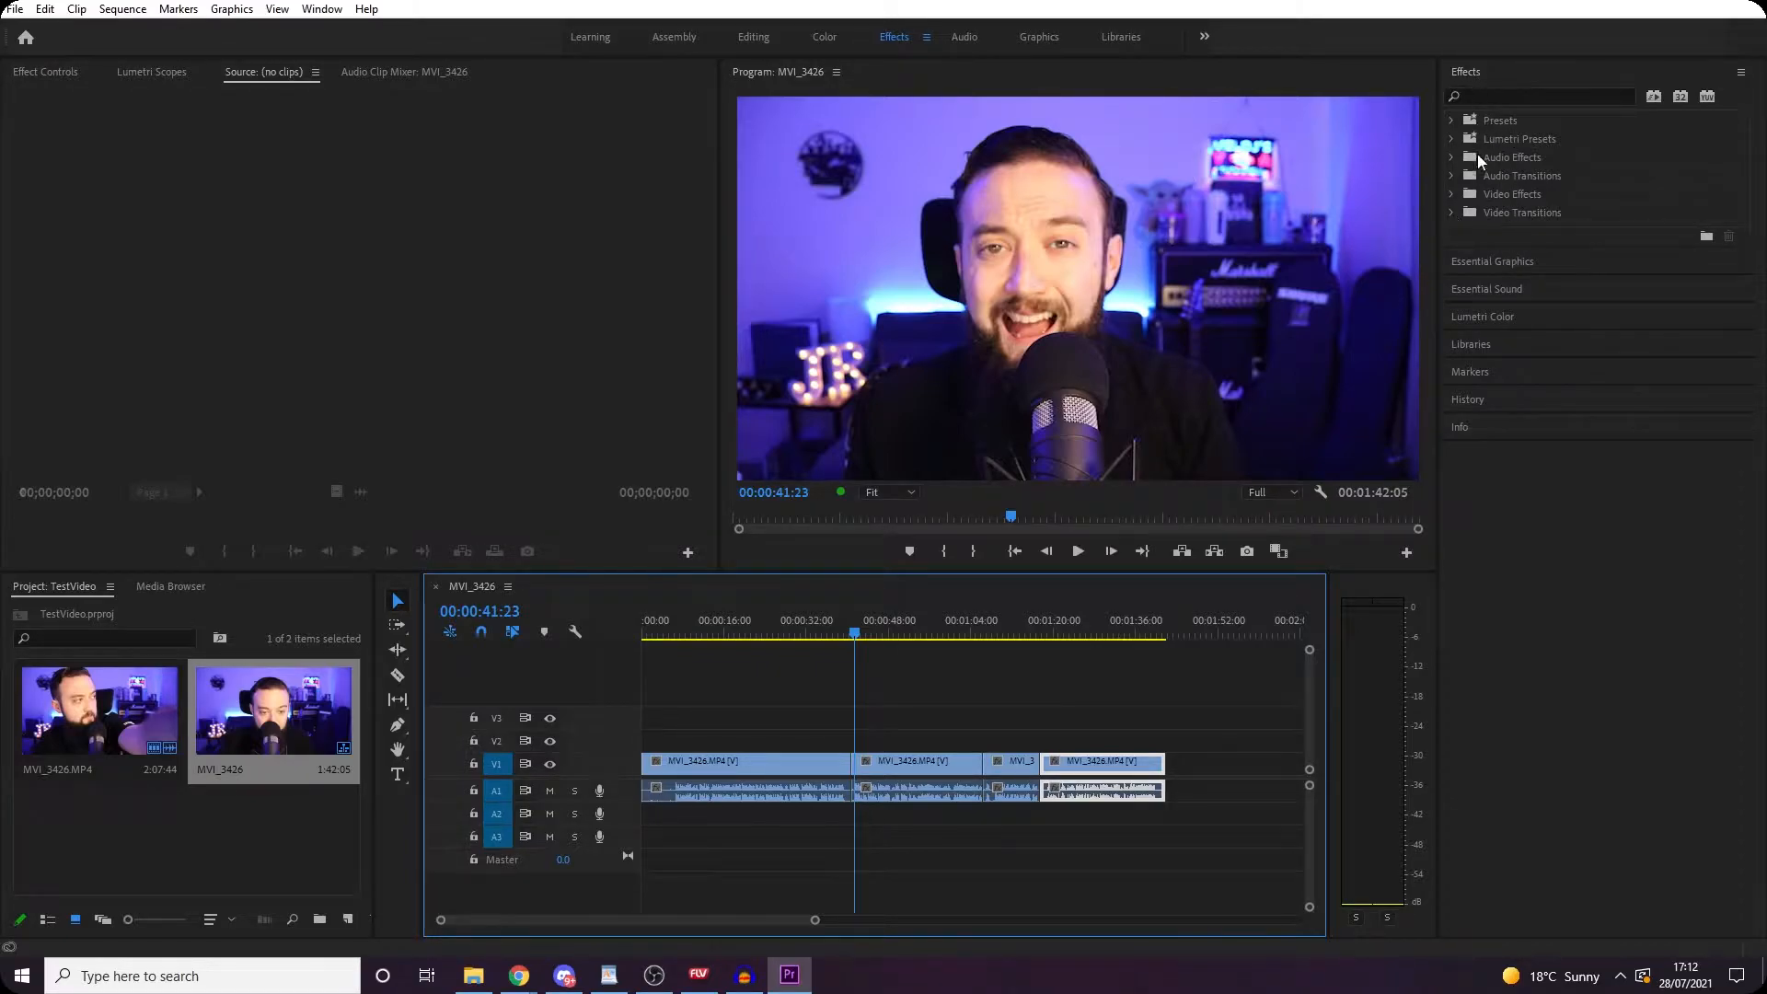
Step: Apply a Cross Dissolve video transition to the first cut on track V1, at about 00:00:41
{"action": "left_click", "coordinate": [1452, 212]}
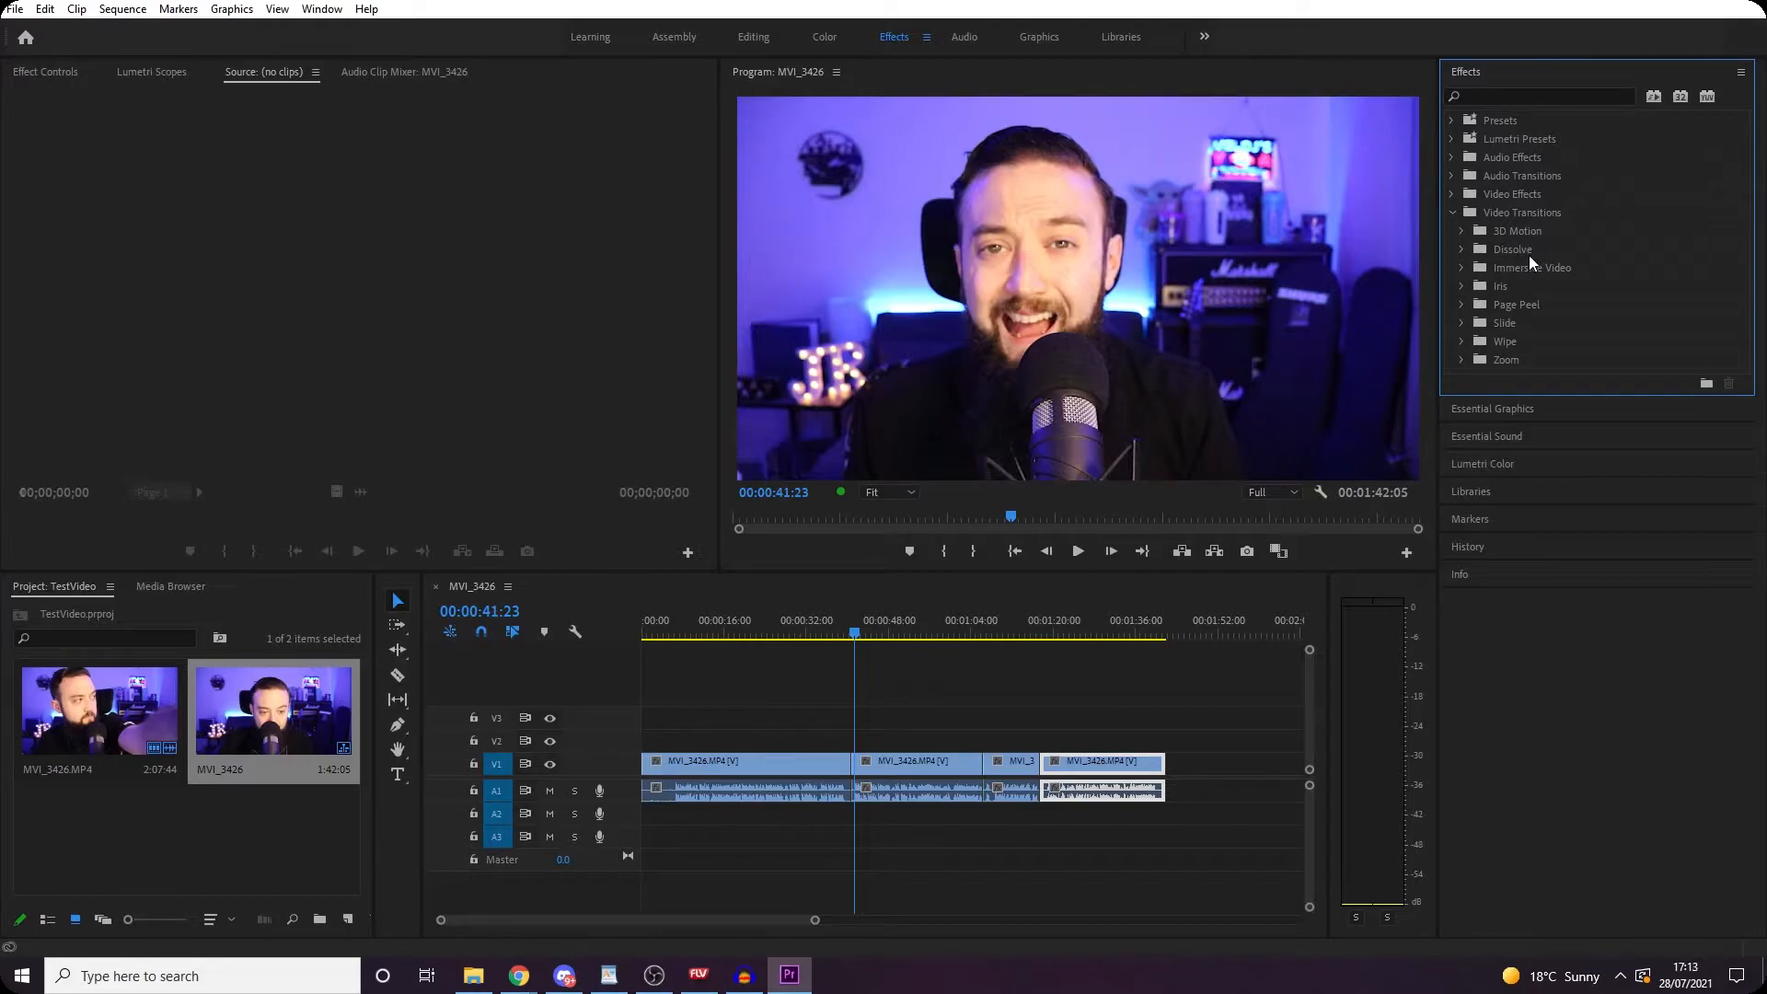
{"action": "left_click", "coordinate": [1461, 250]}
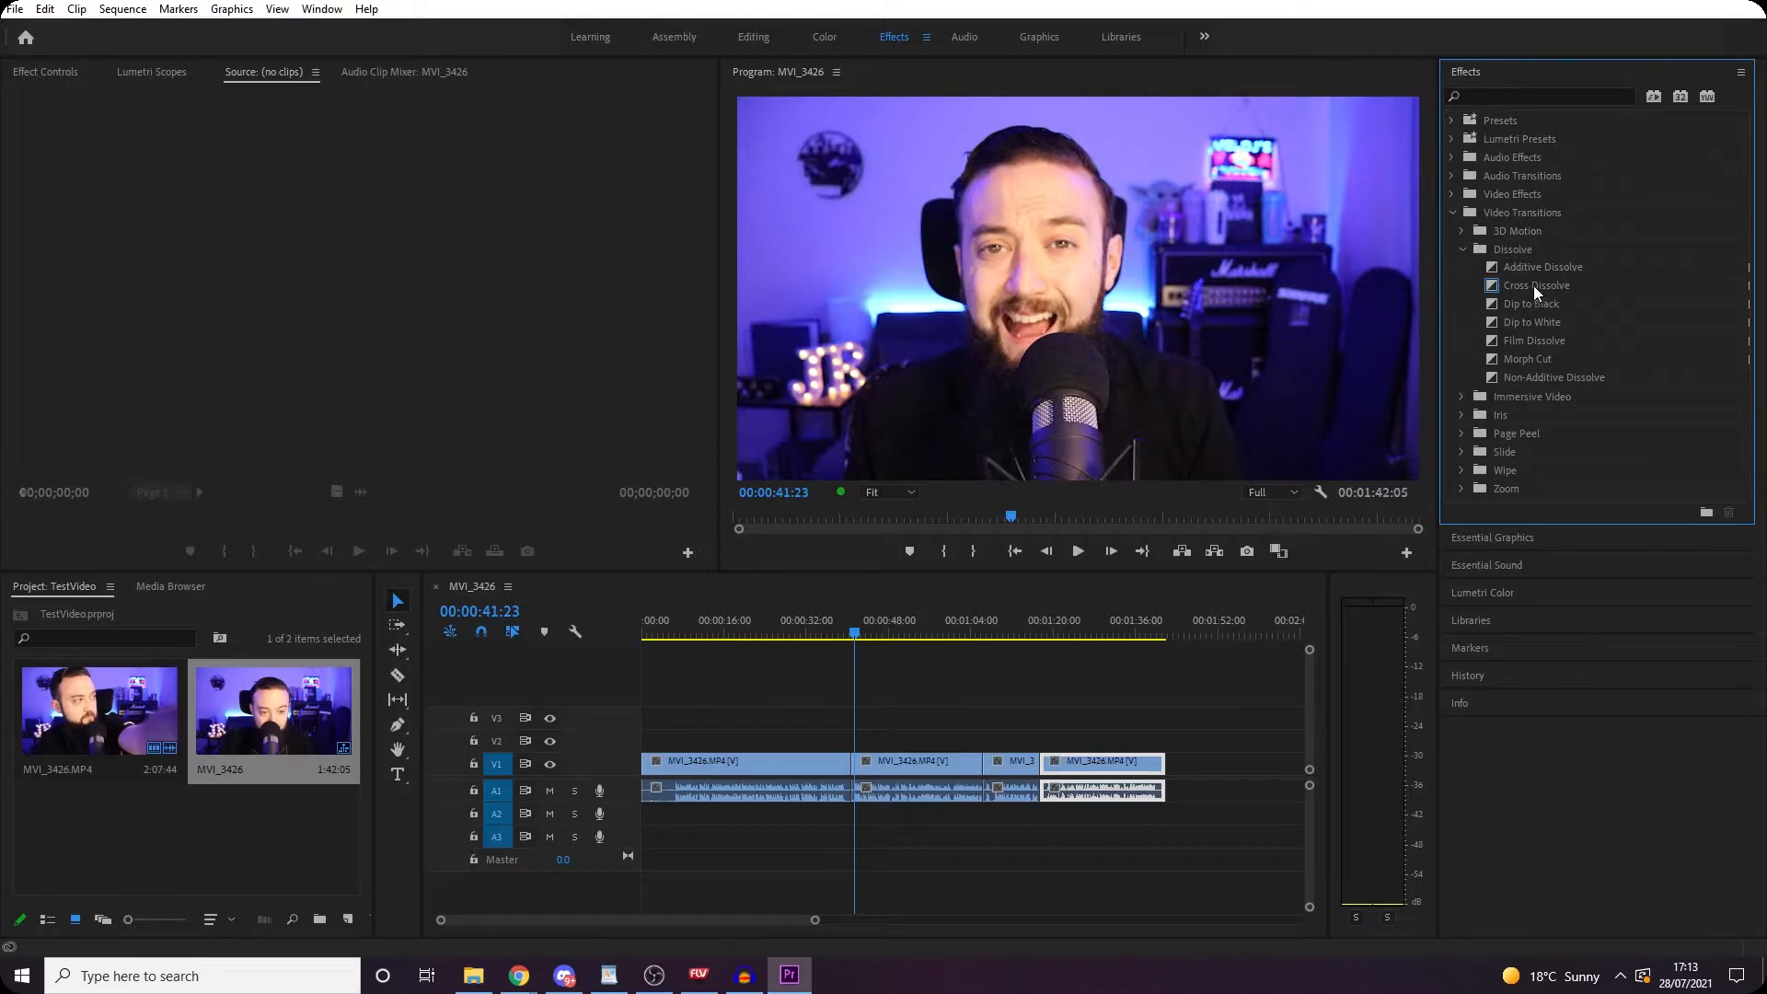
{"action": "left_click_drag", "start_coordinate": [1533, 286], "coordinate": [847, 766]}
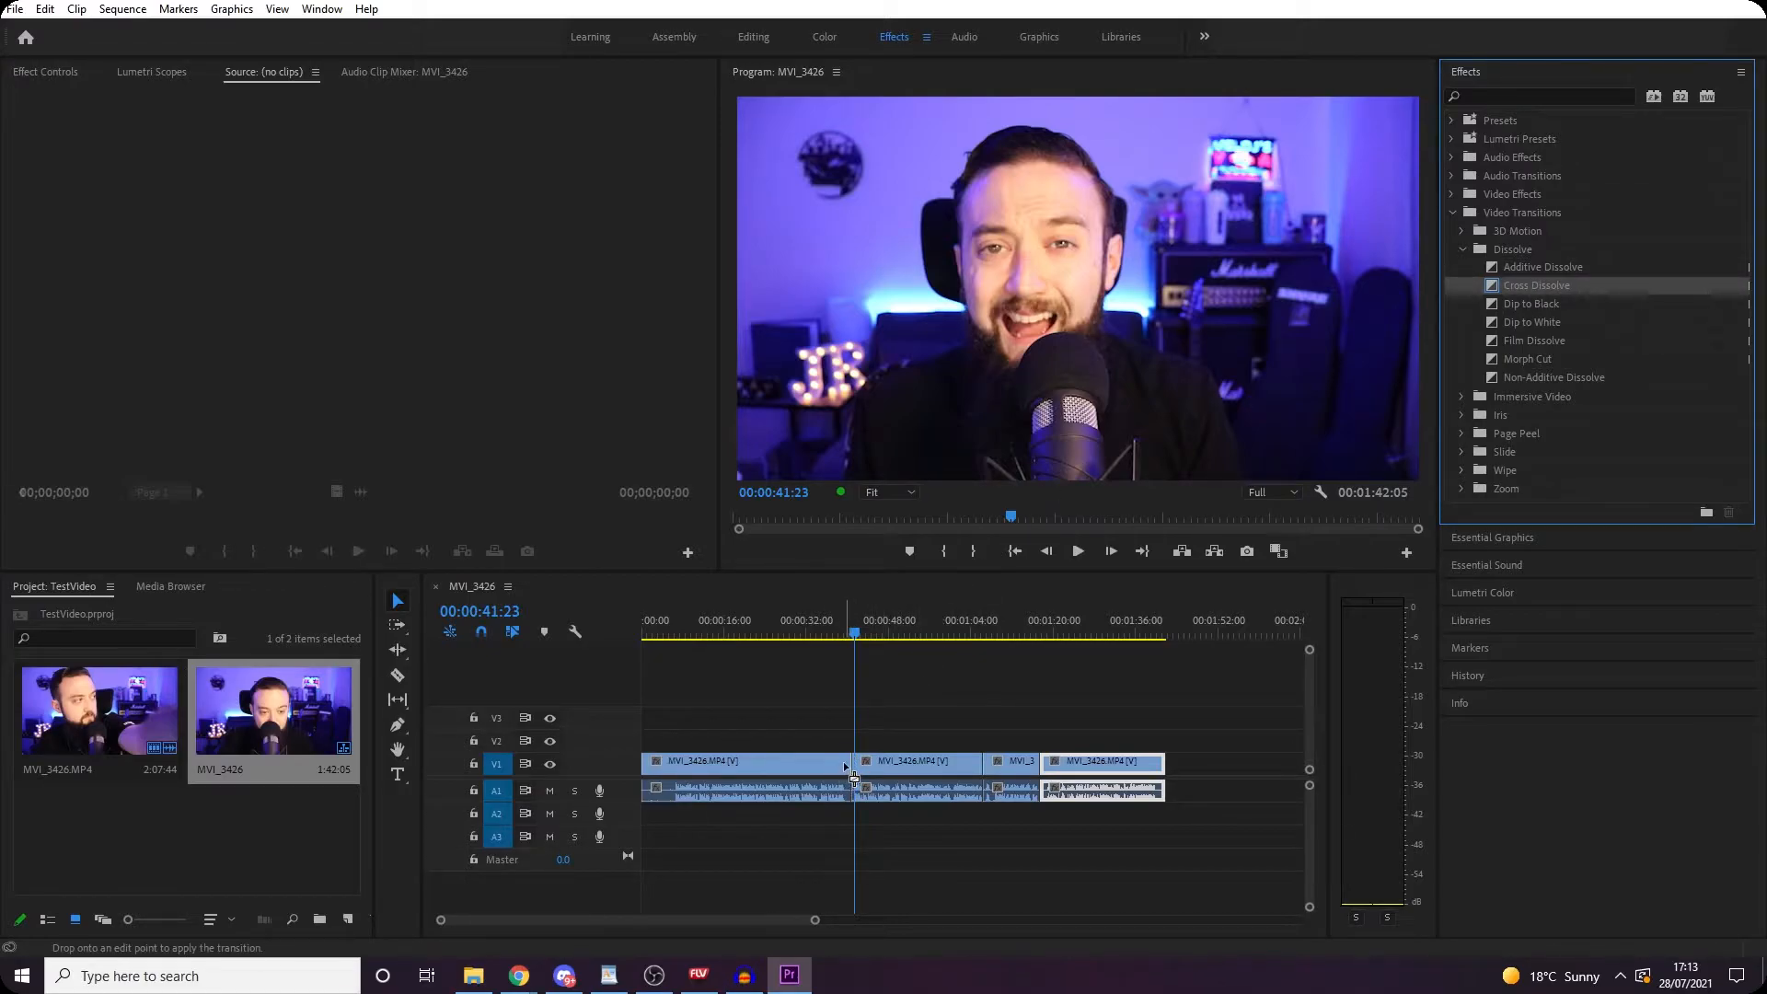
Step: Play the sequence twice from about 00:00:40 across the Cross Dissolve to check how the two pieces blend
{"action": "scroll", "coordinate": [846, 764], "scroll_direction": "up", "scroll_amount": 5}
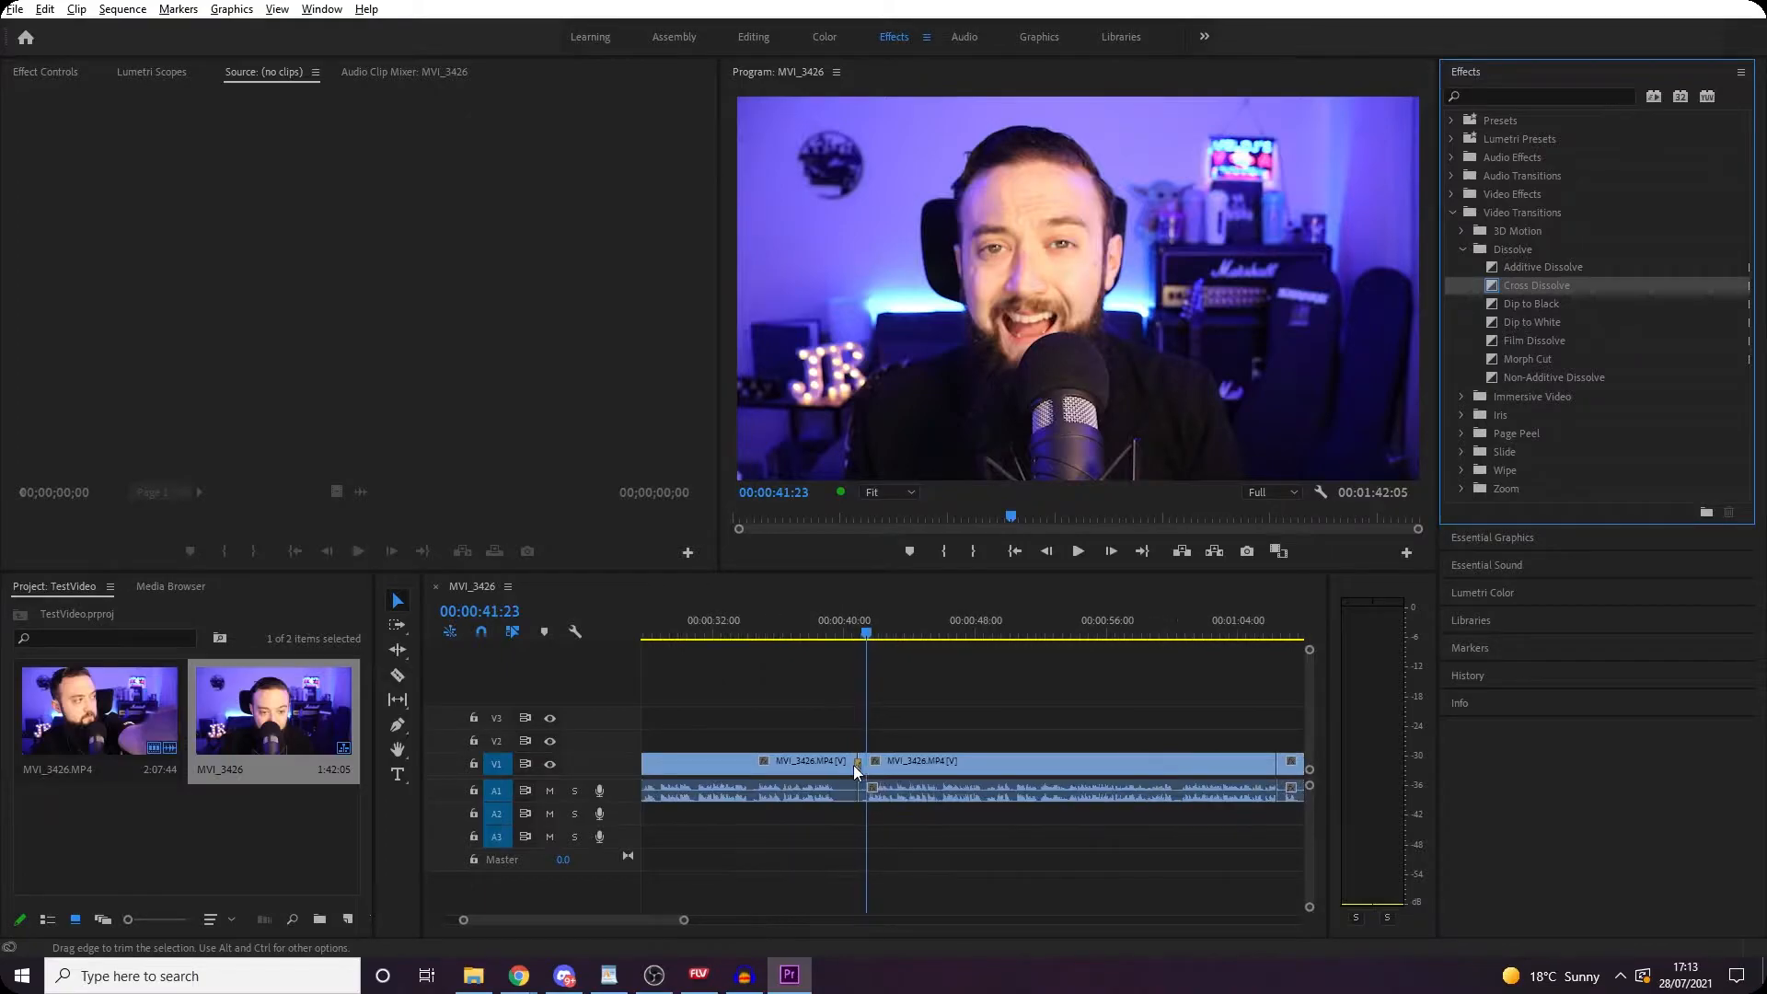
{"action": "scroll", "coordinate": [851, 770], "scroll_direction": "up", "scroll_amount": 8}
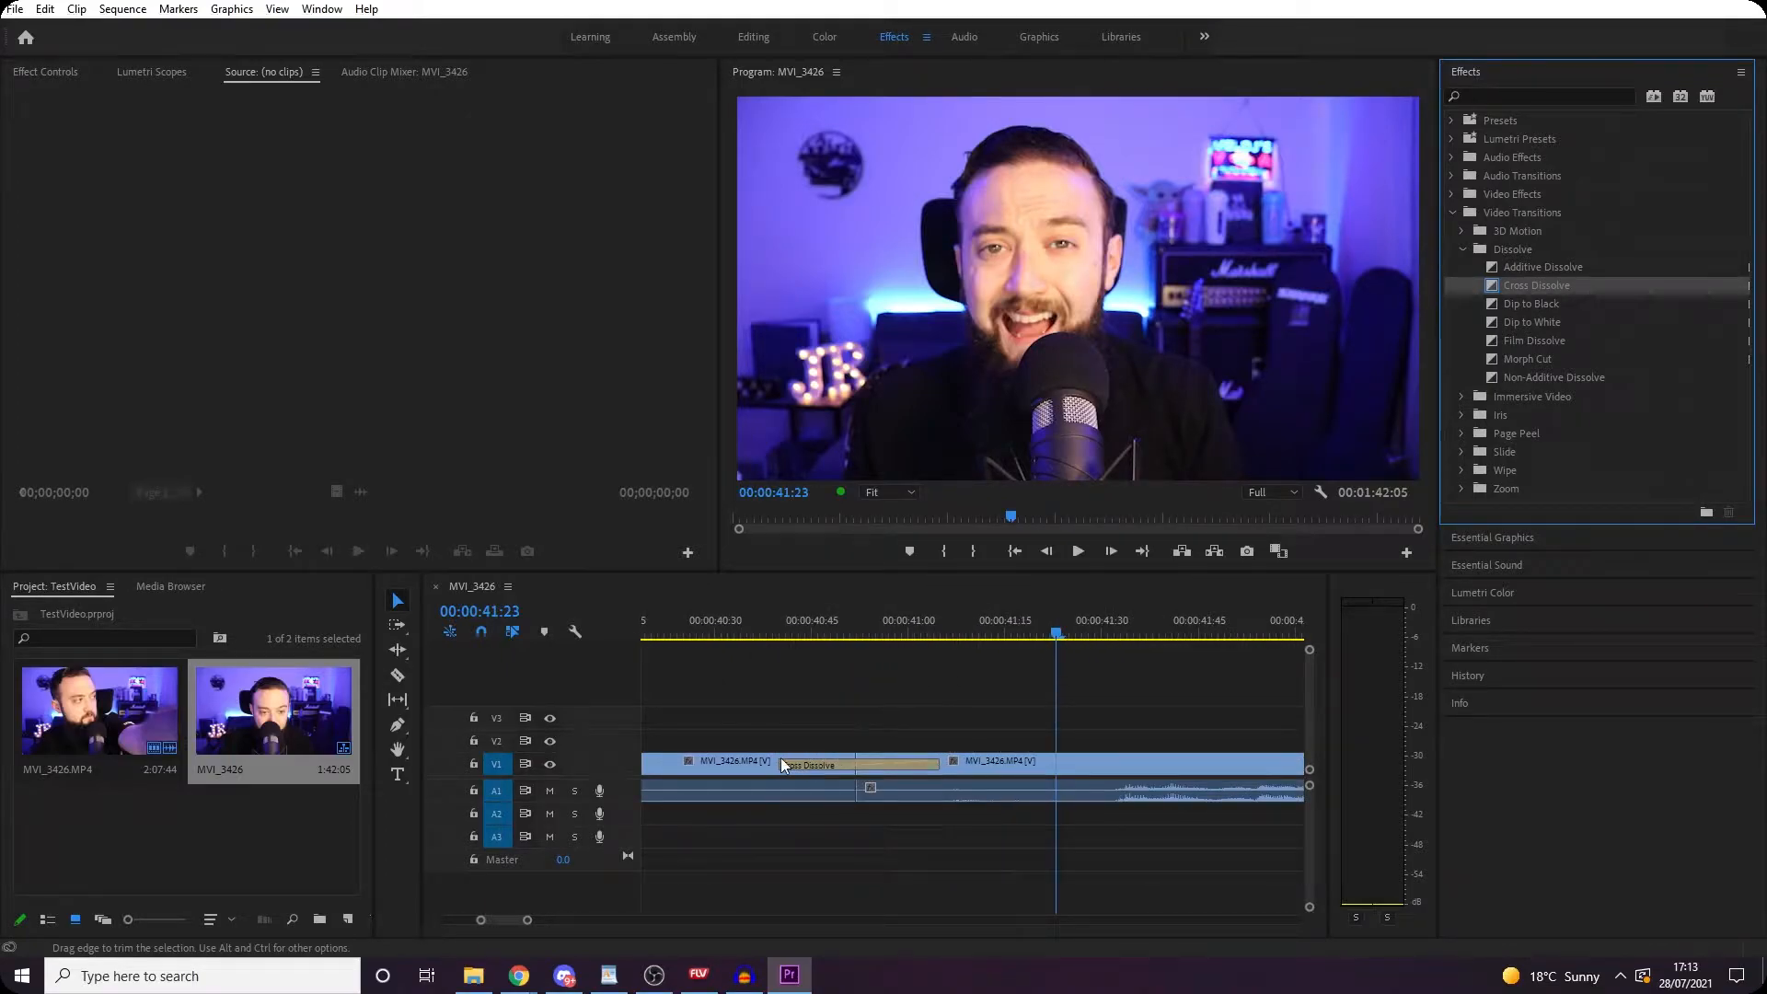
{"action": "left_click", "coordinate": [671, 622]}
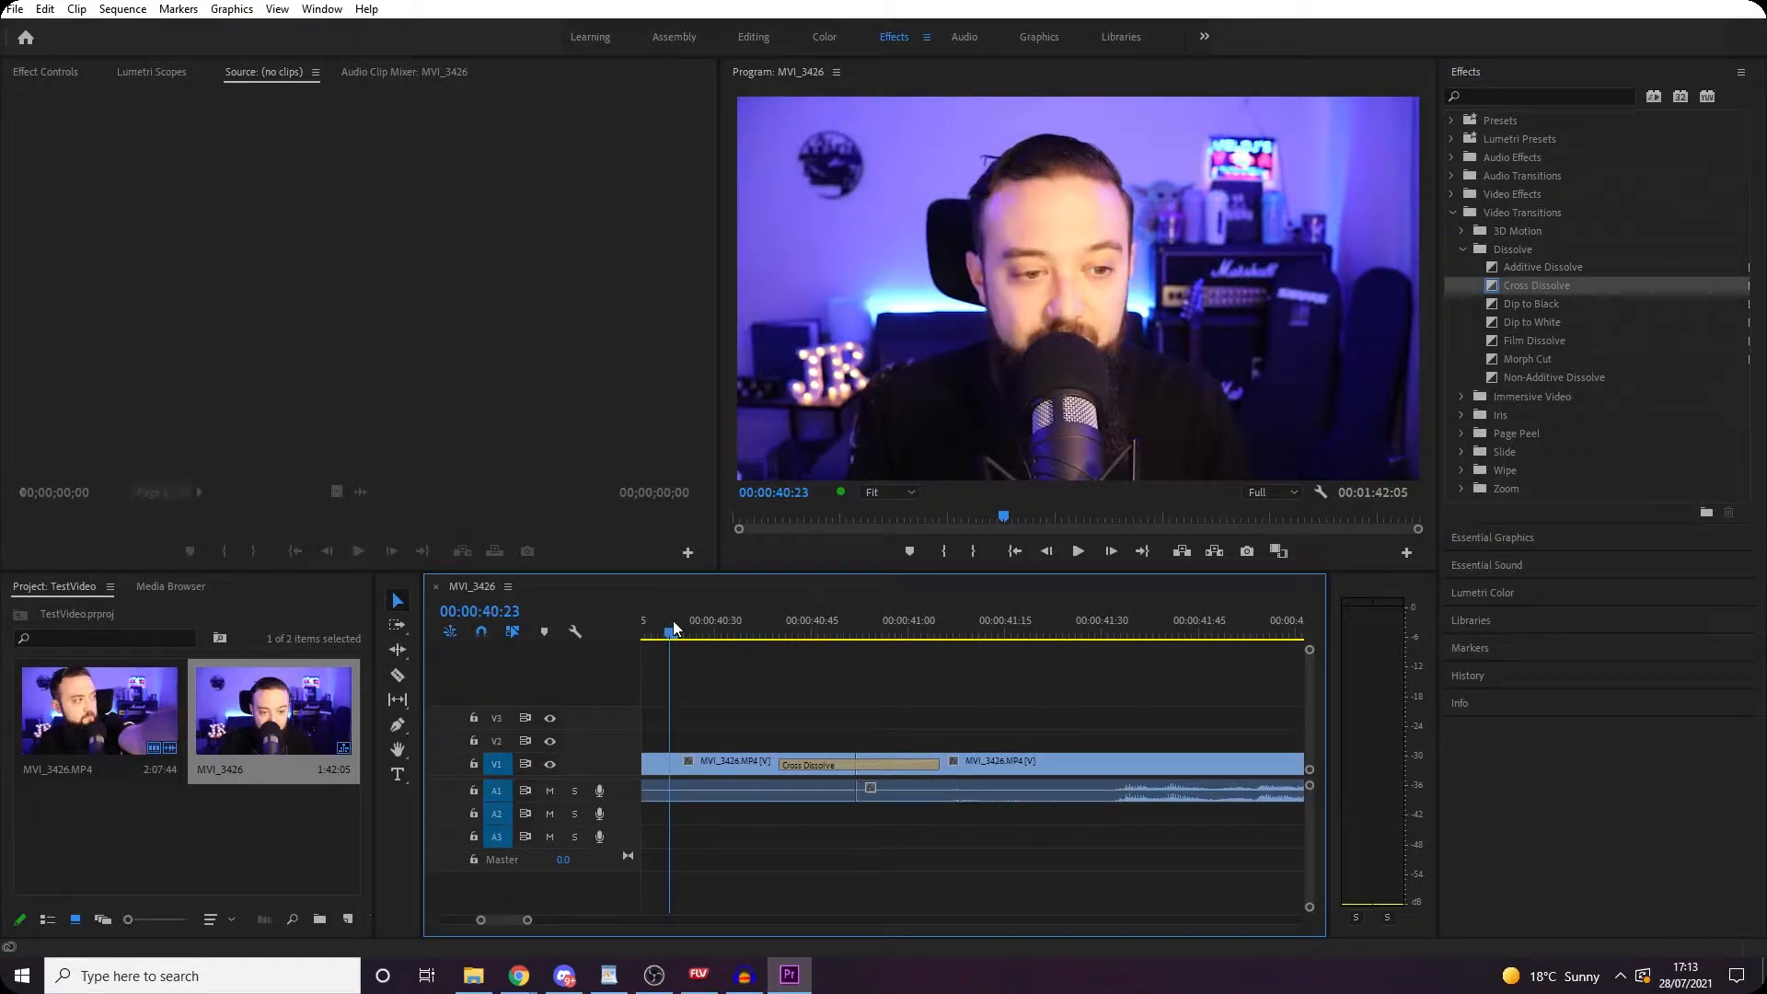
{"action": "key", "text": "space"}
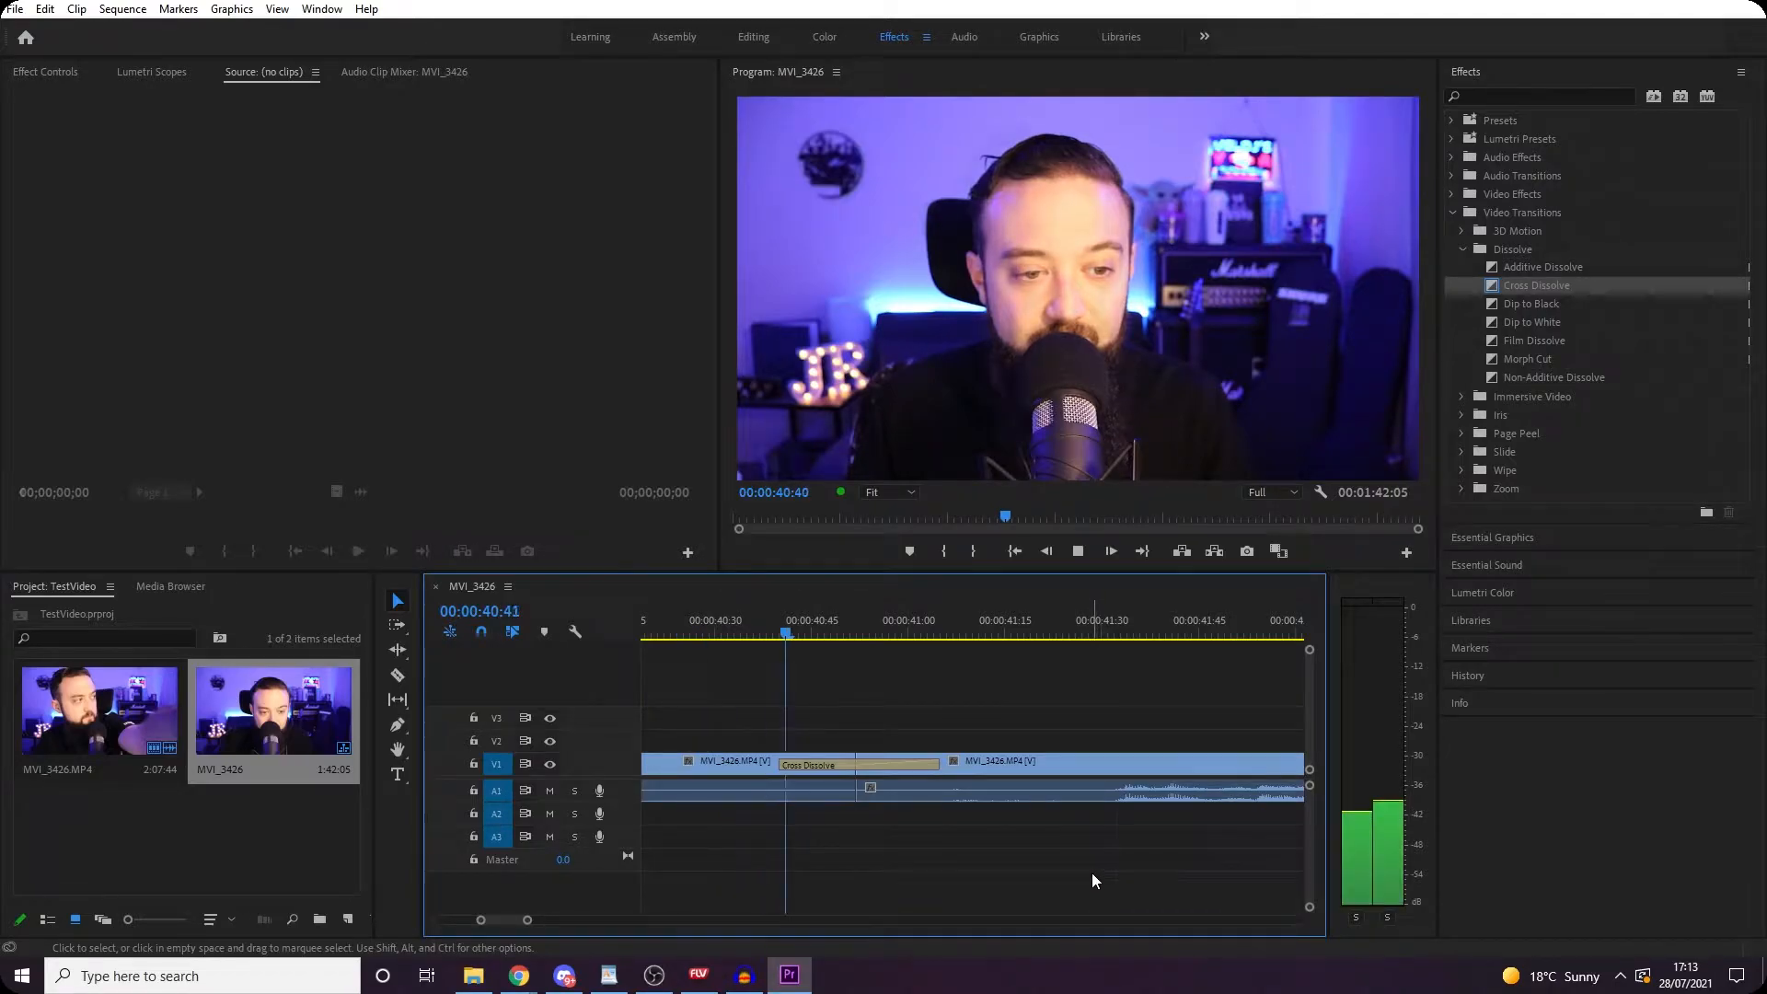
{"action": "key", "text": "space"}
{"action": "key", "text": "Right"}
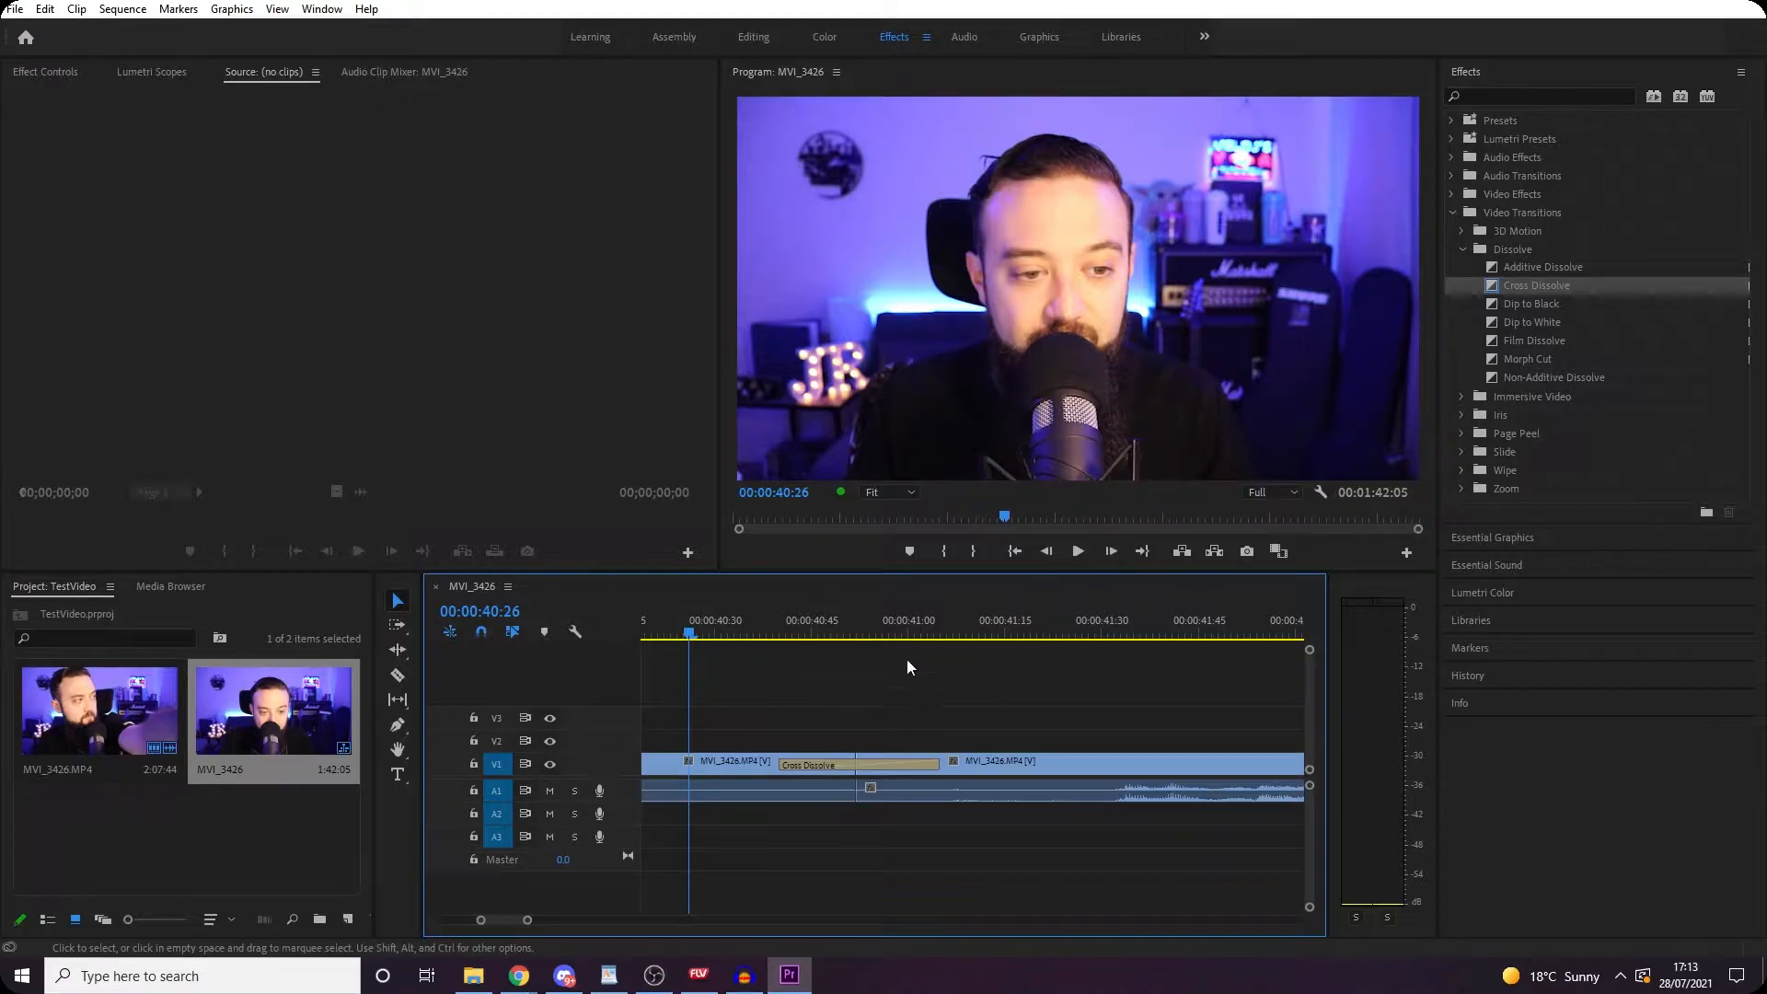
{"action": "key", "text": "Right"}
{"action": "left_click", "coordinate": [676, 624]}
{"action": "key", "text": "space"}
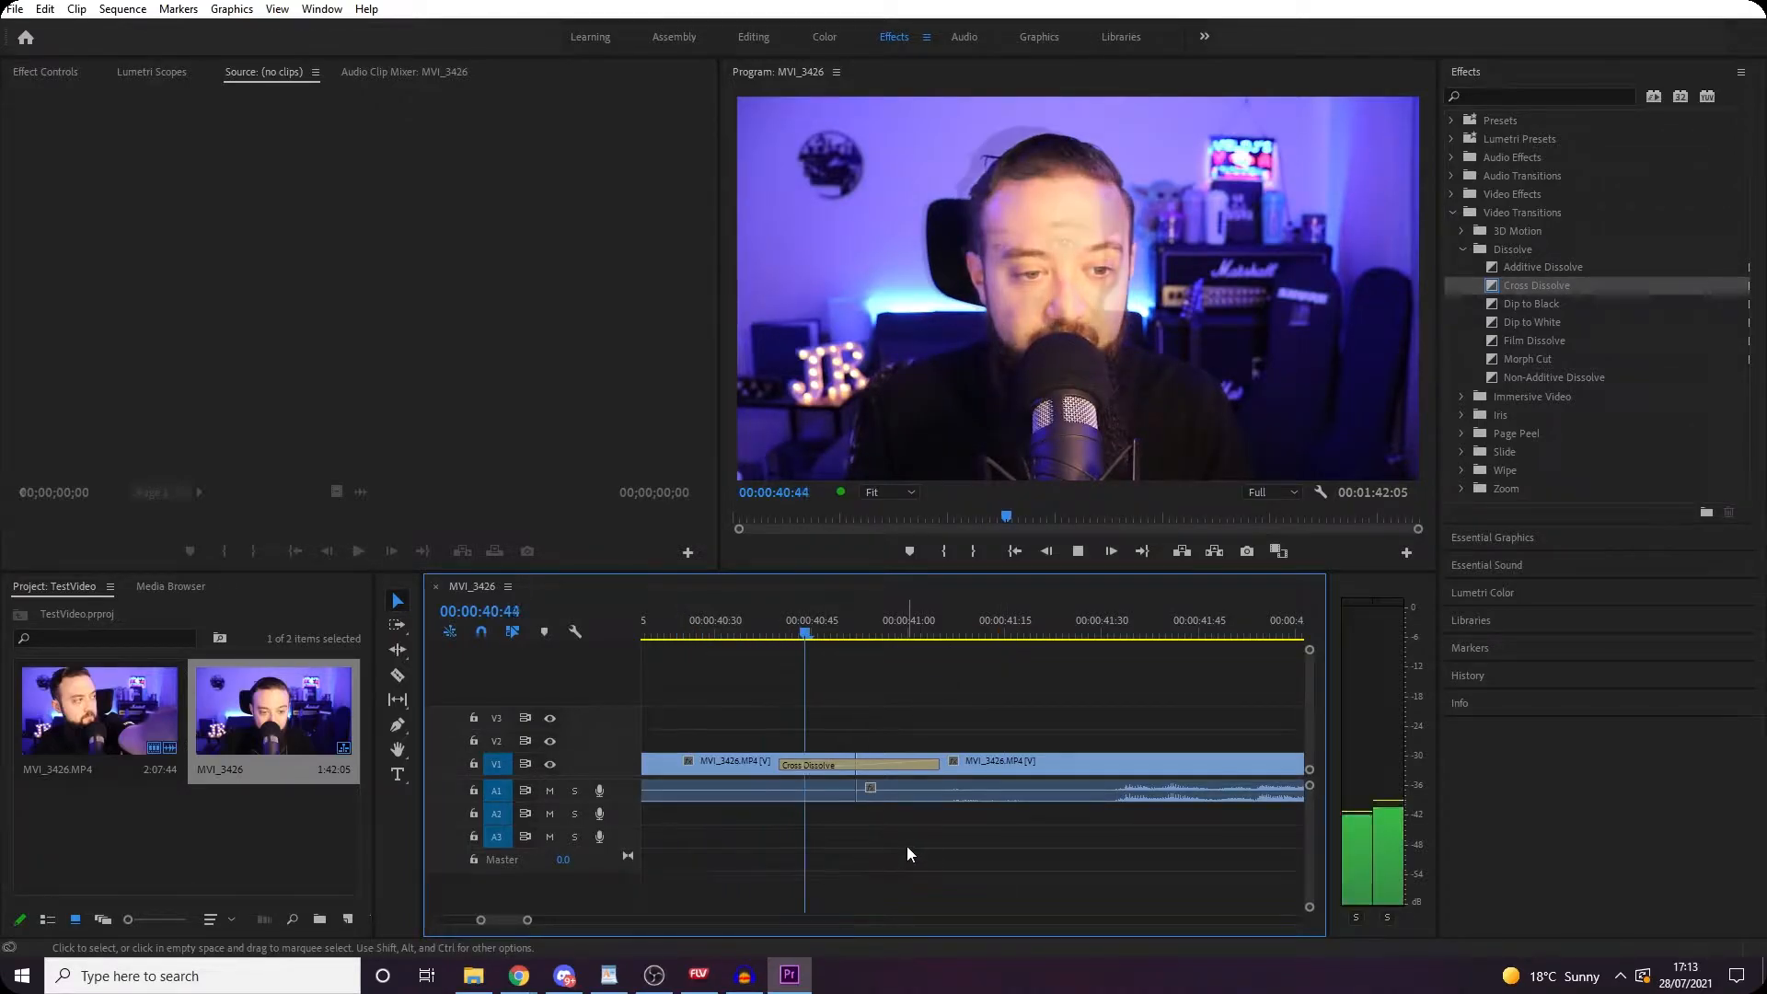
{"action": "key", "text": "space"}
Step: Lengthen the Cross Dissolve at the first cut to a duration of 00:00:01:53
{"action": "scroll", "coordinate": [904, 822], "scroll_direction": "down", "scroll_amount": 1}
{"action": "scroll", "coordinate": [902, 827], "scroll_direction": "down", "scroll_amount": 2}
{"action": "left_click_drag", "start_coordinate": [920, 760], "coordinate": [1041, 760]}
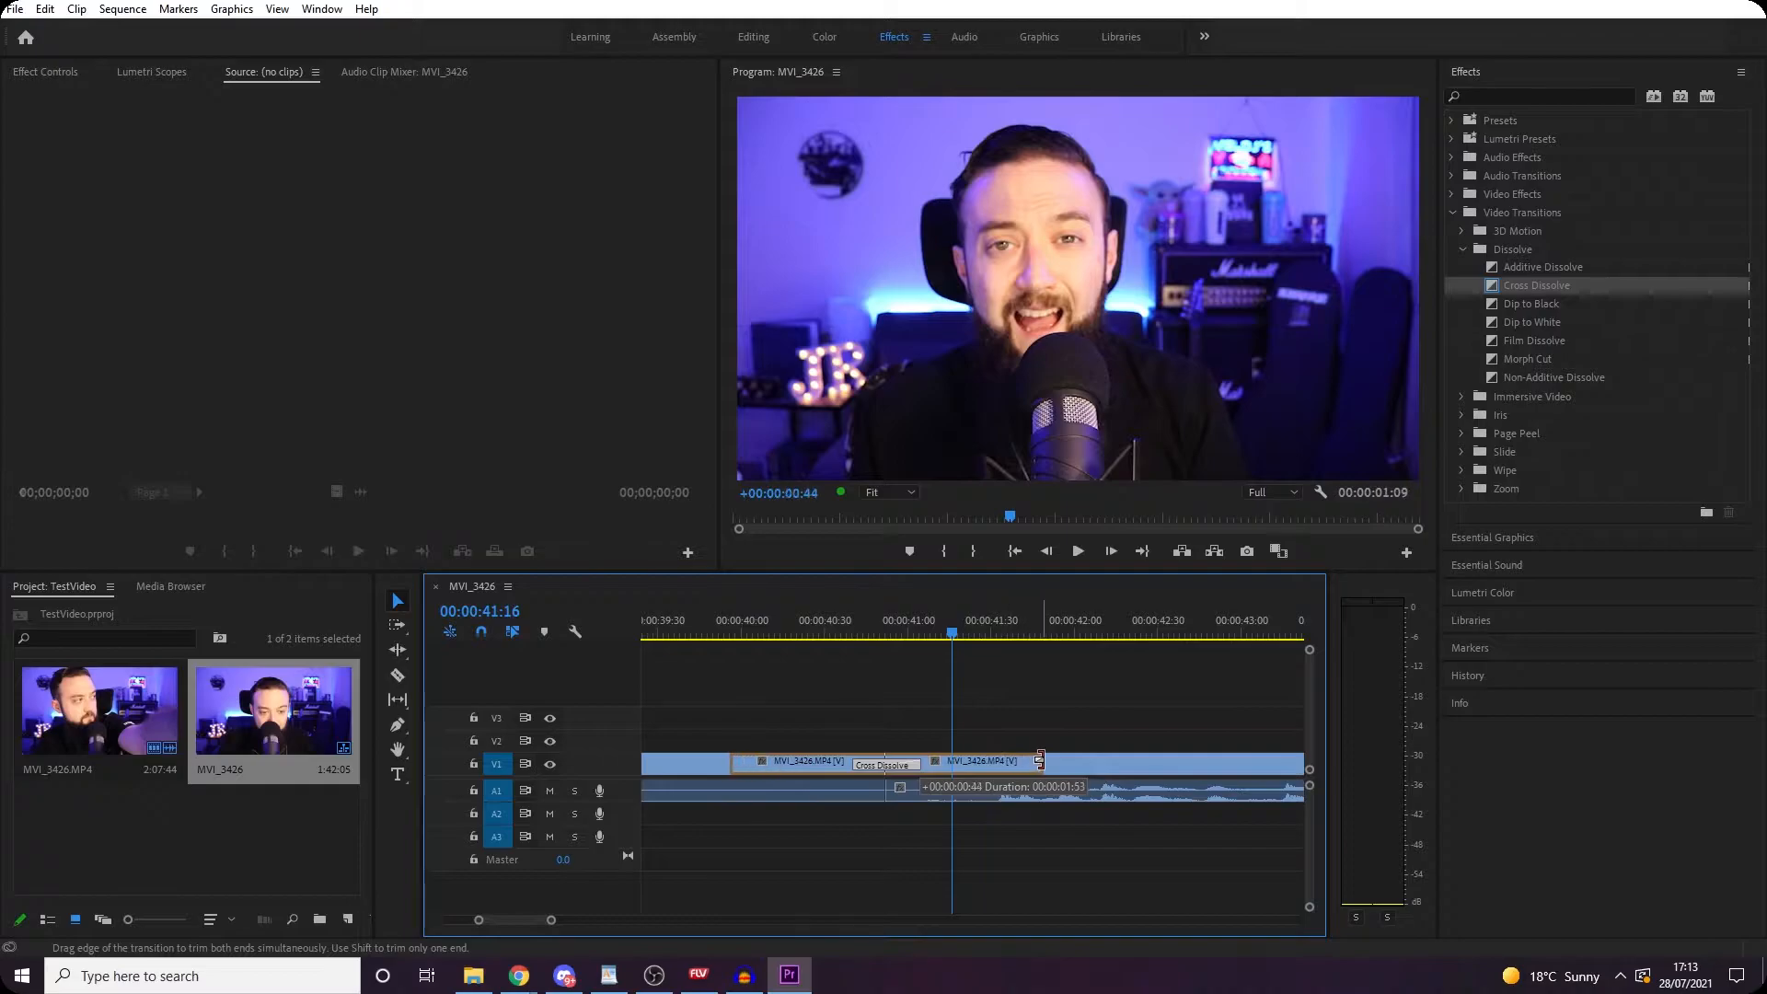
Step: Play the lengthened Cross Dissolve from about 00:00:39:27 and shorten the transition by pulling its end back
{"action": "scroll", "coordinate": [913, 775], "scroll_direction": "up", "scroll_amount": 2}
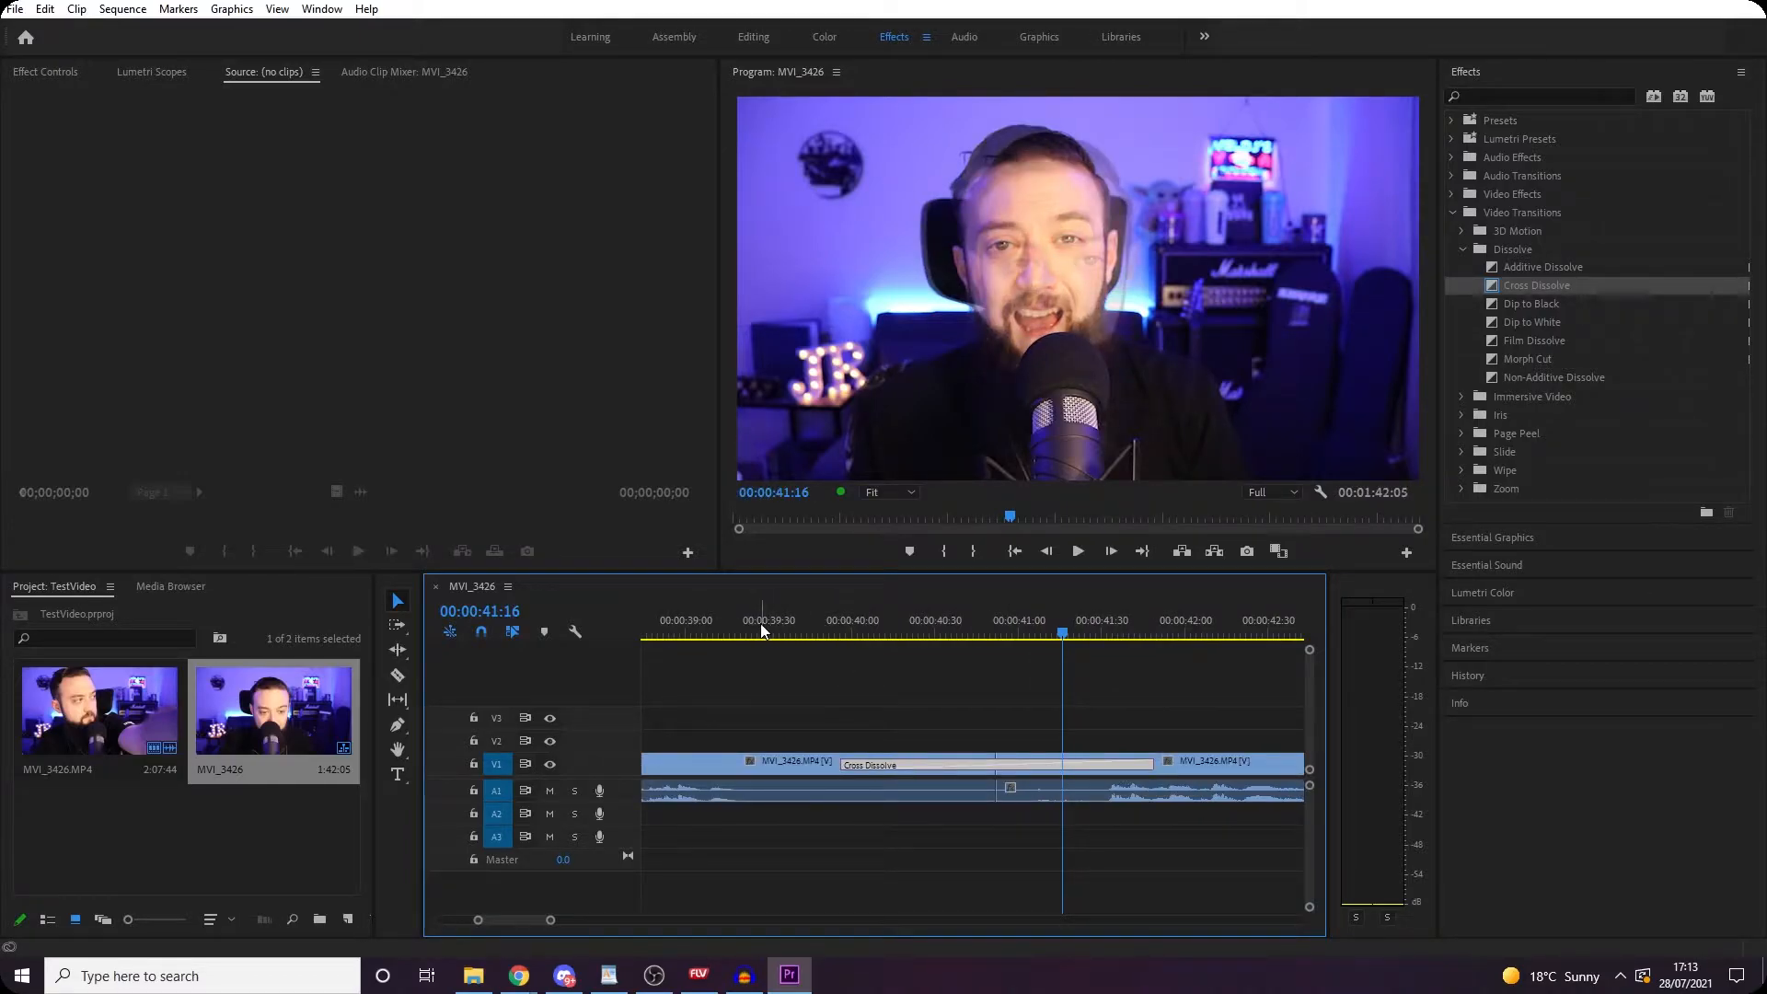
{"action": "left_click", "coordinate": [760, 623]}
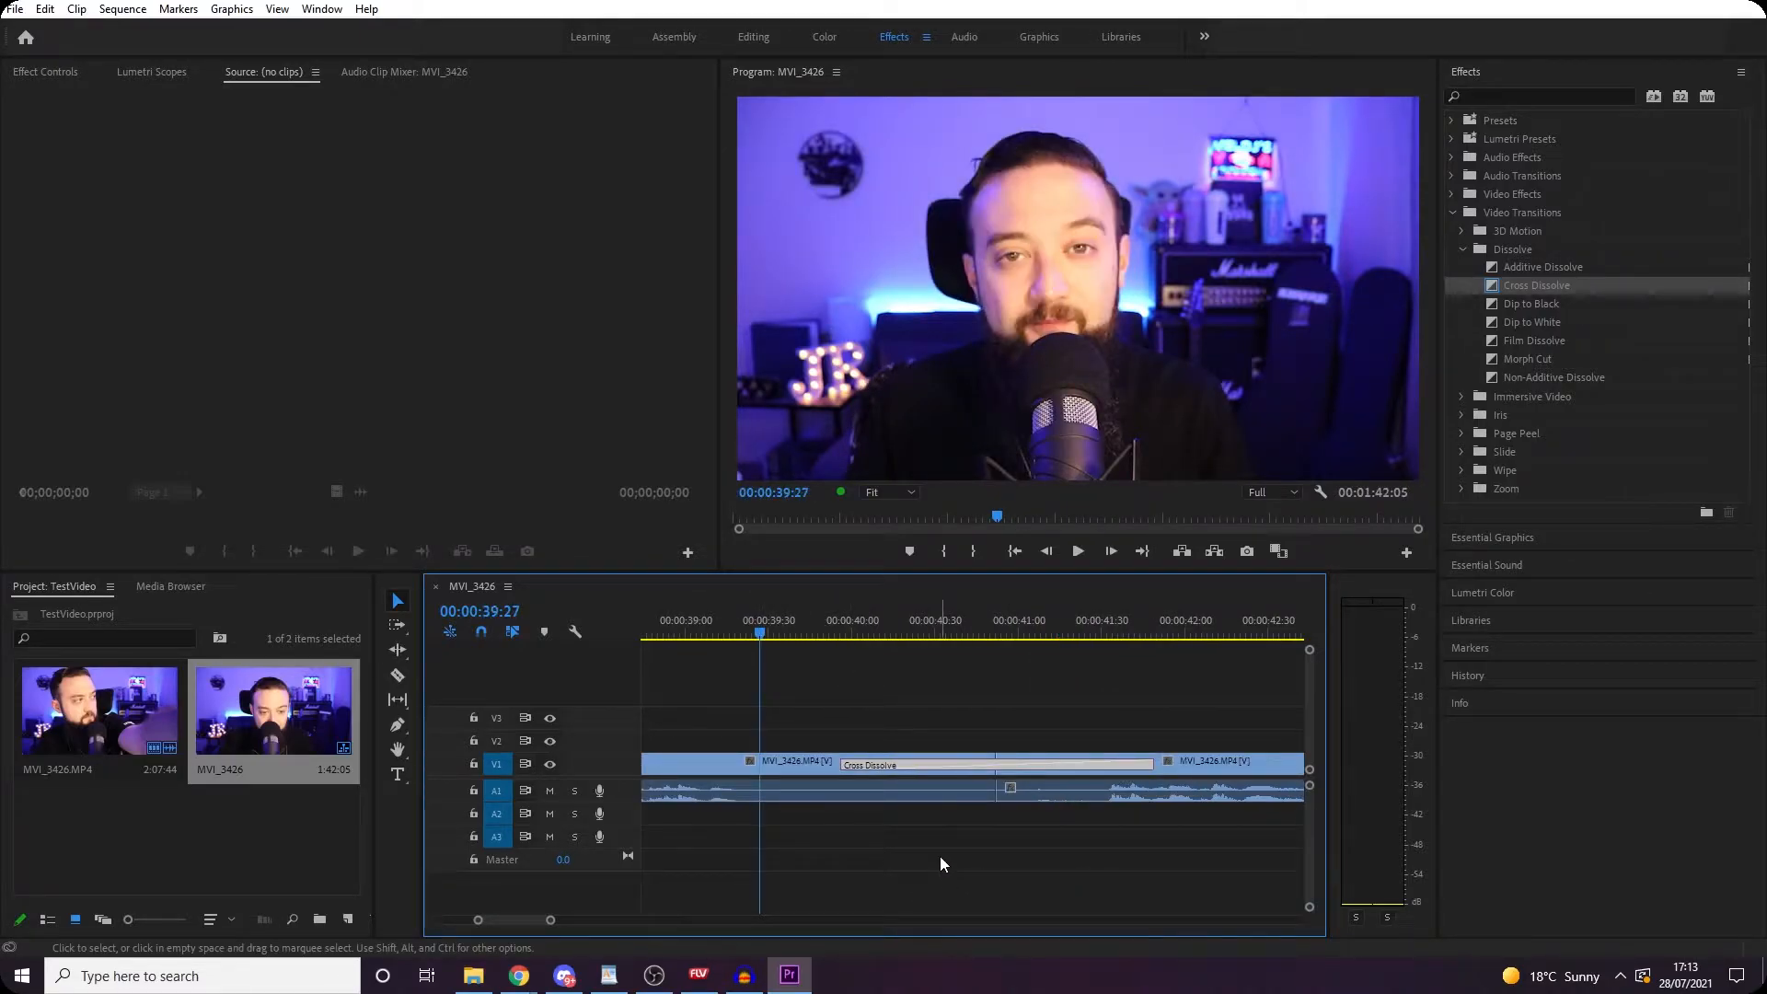
{"action": "key", "text": "space"}
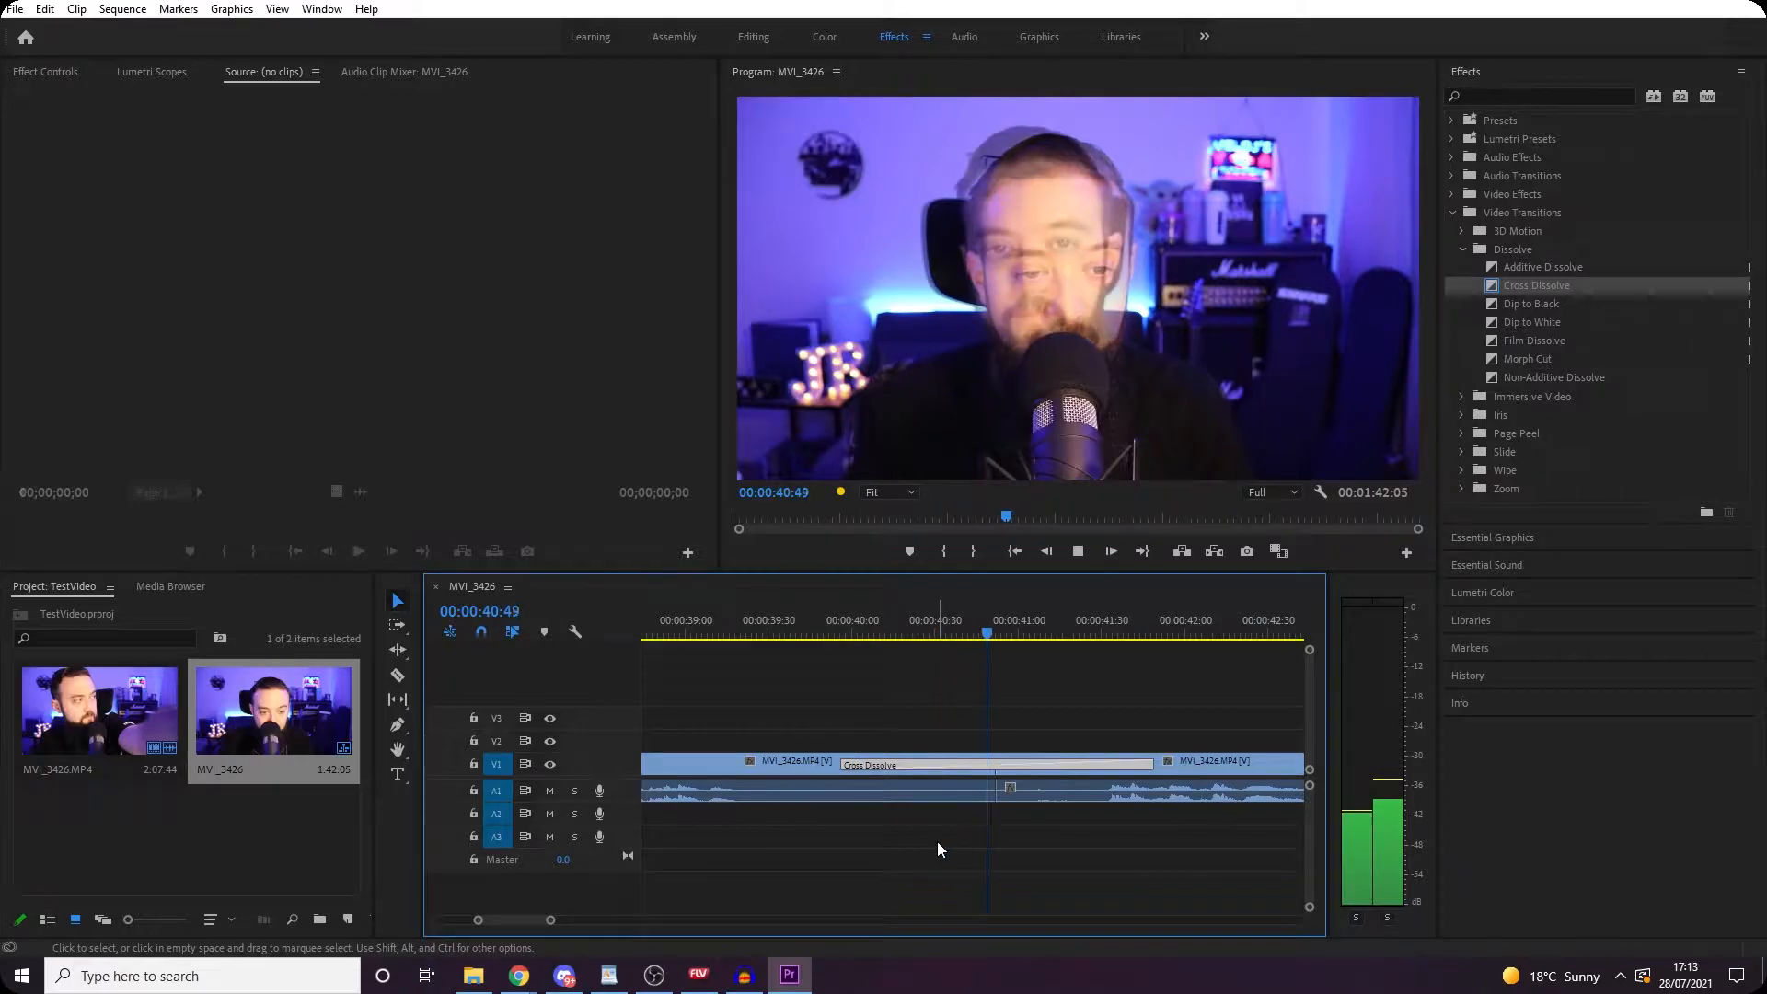
{"action": "key", "text": "space"}
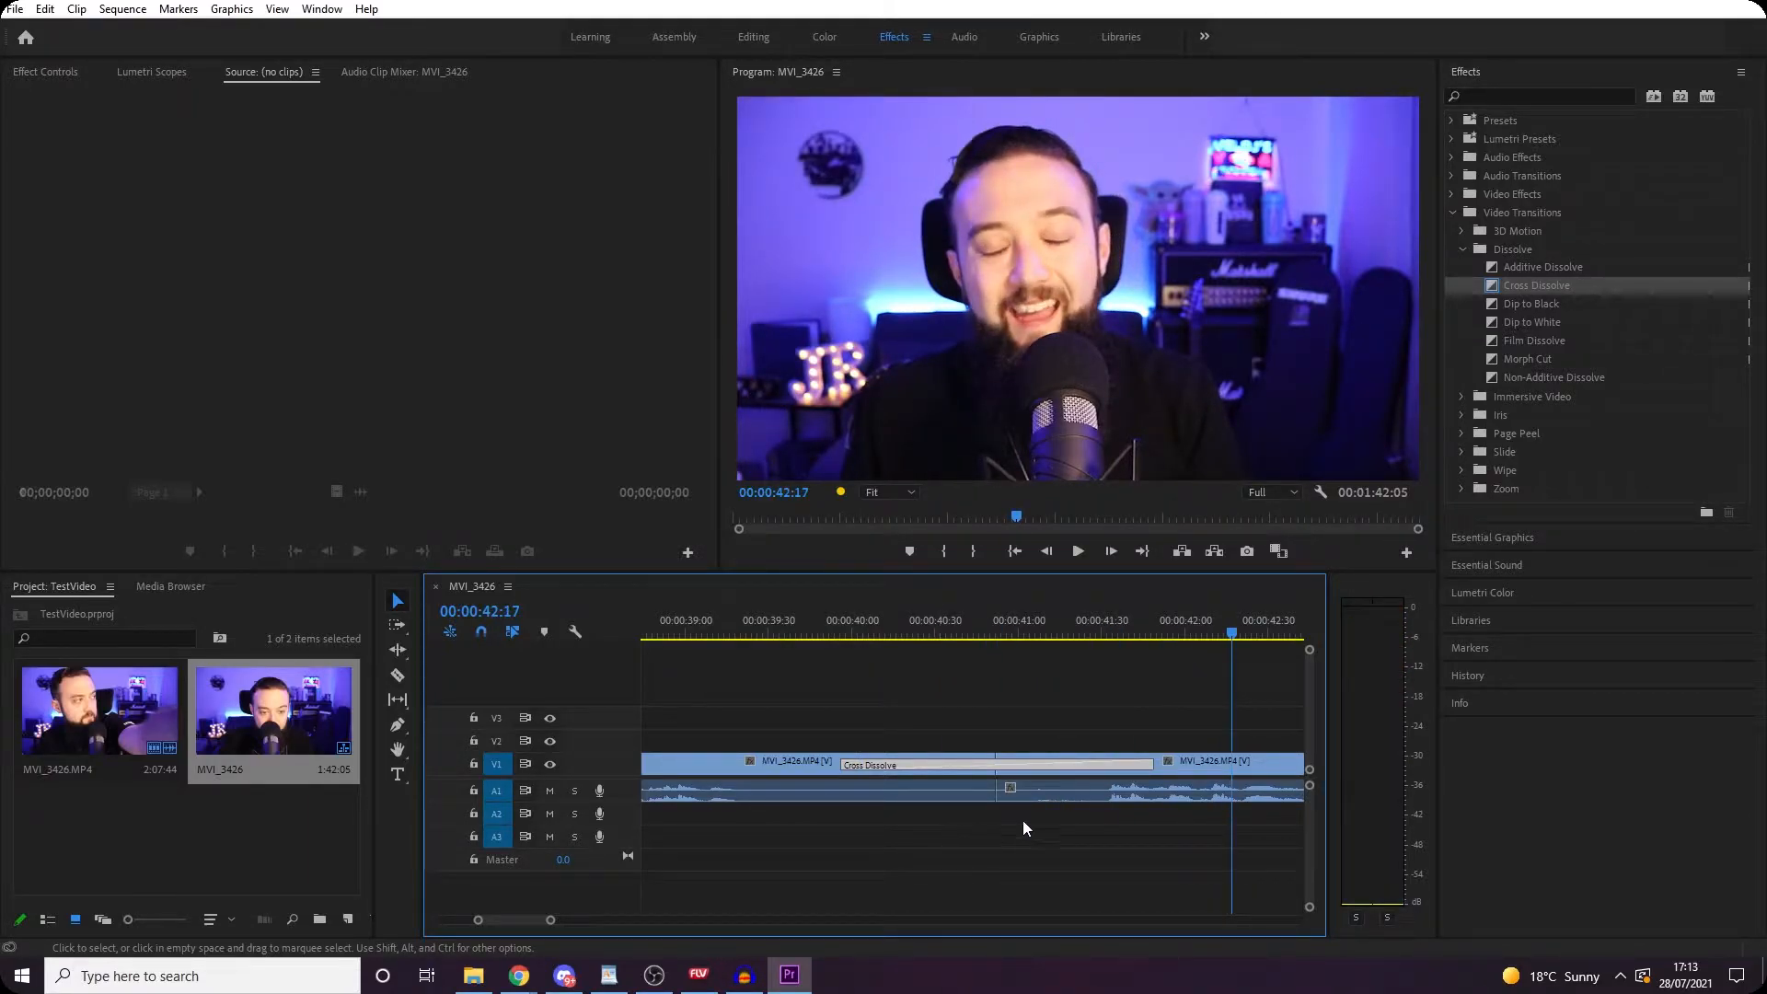
{"action": "left_click_drag", "start_coordinate": [1153, 764], "coordinate": [1095, 769]}
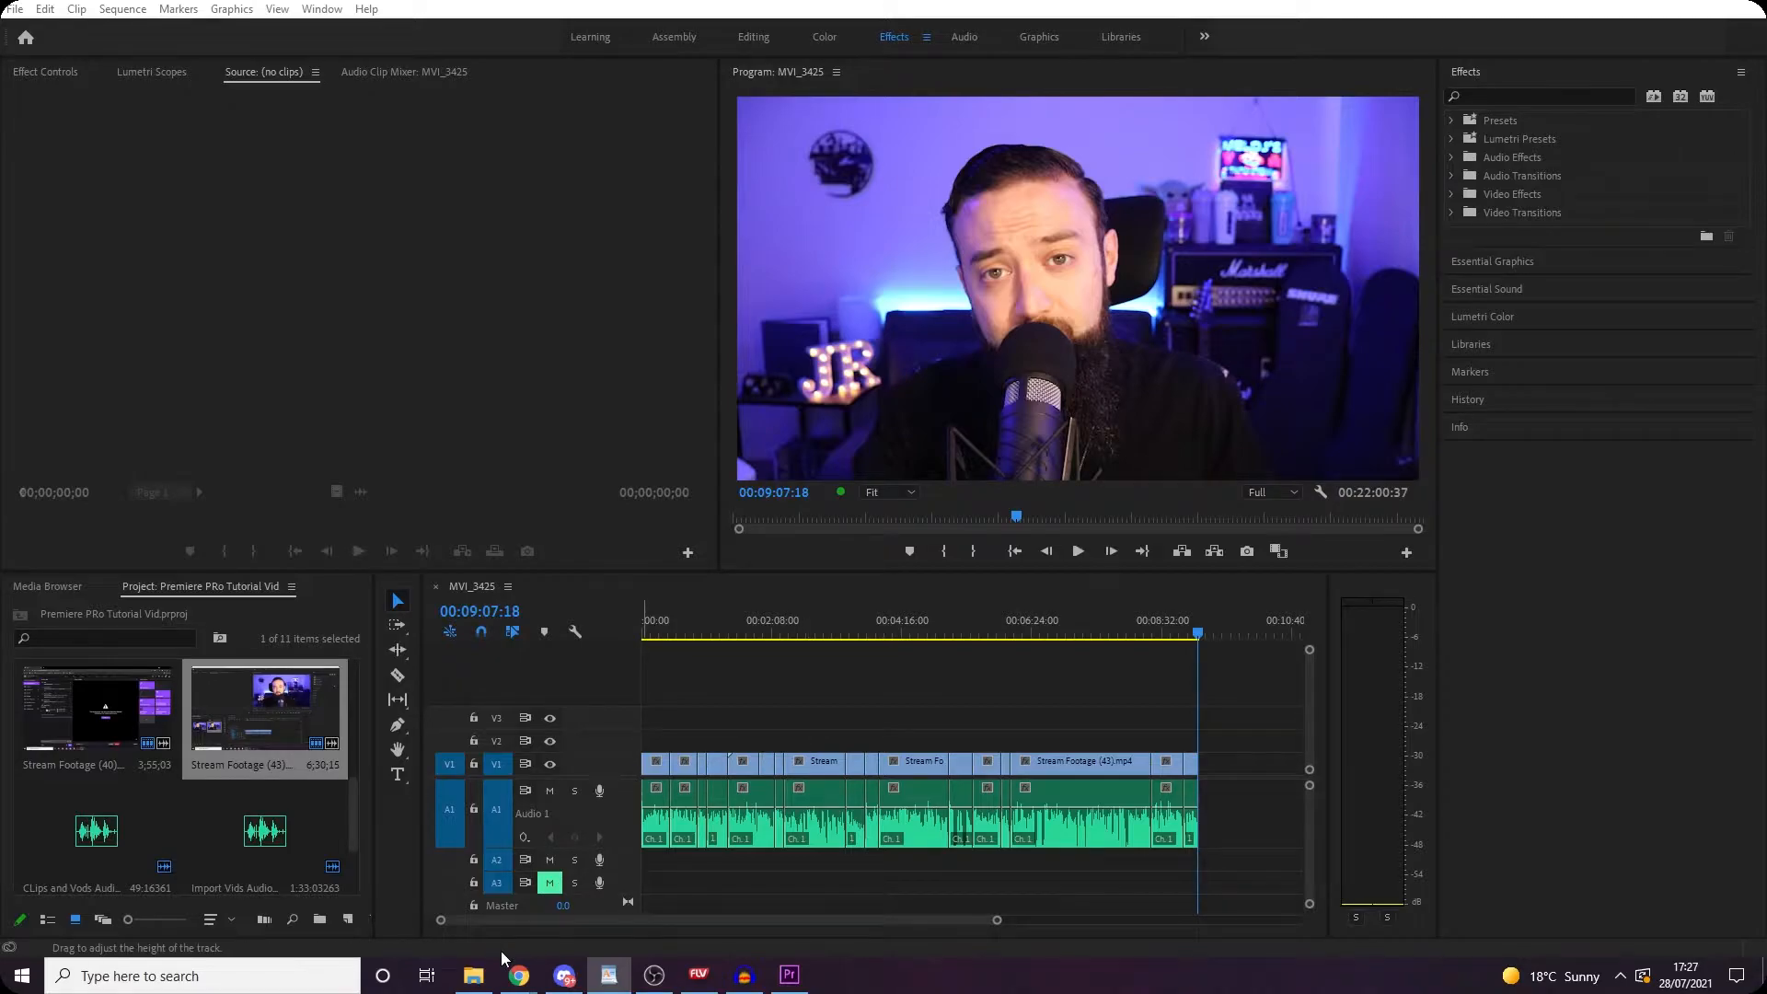
Step: Import Prem Audio 2.mp3 into the project and place it at the start of audio track A2
{"action": "mouse_move", "coordinate": [485, 981]}
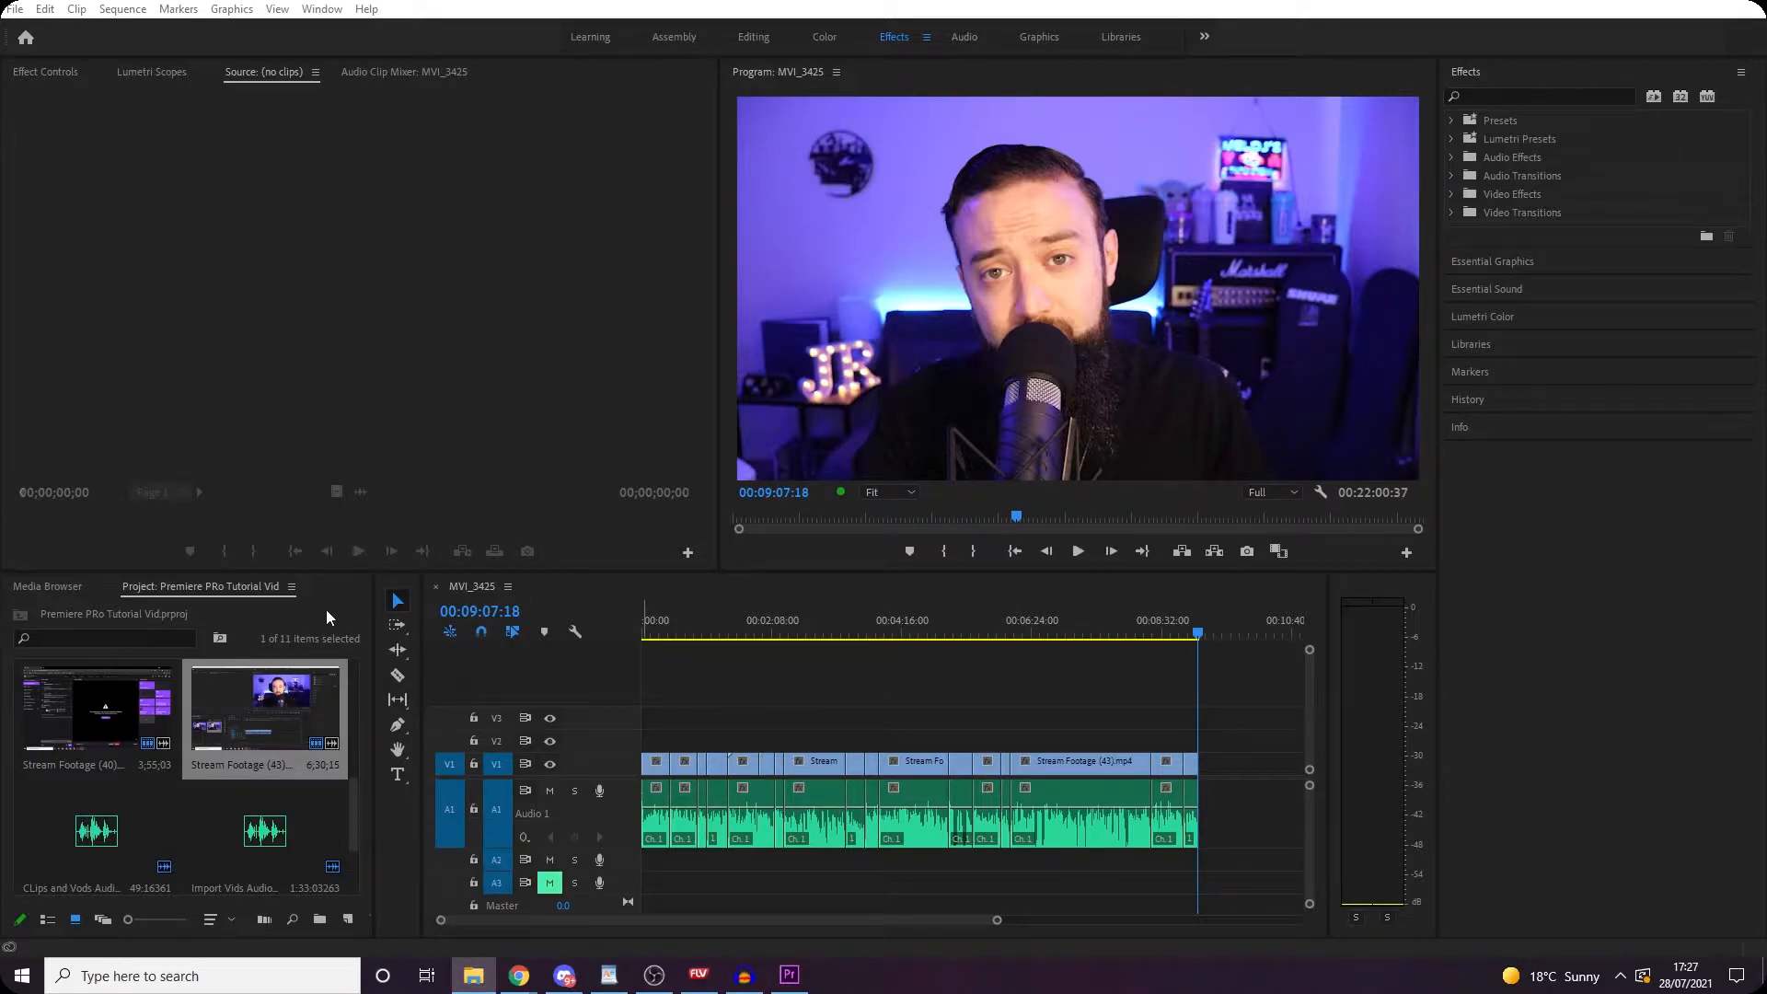
{"action": "left_click_drag", "start_coordinate": [2, 620], "coordinate": [181, 783]}
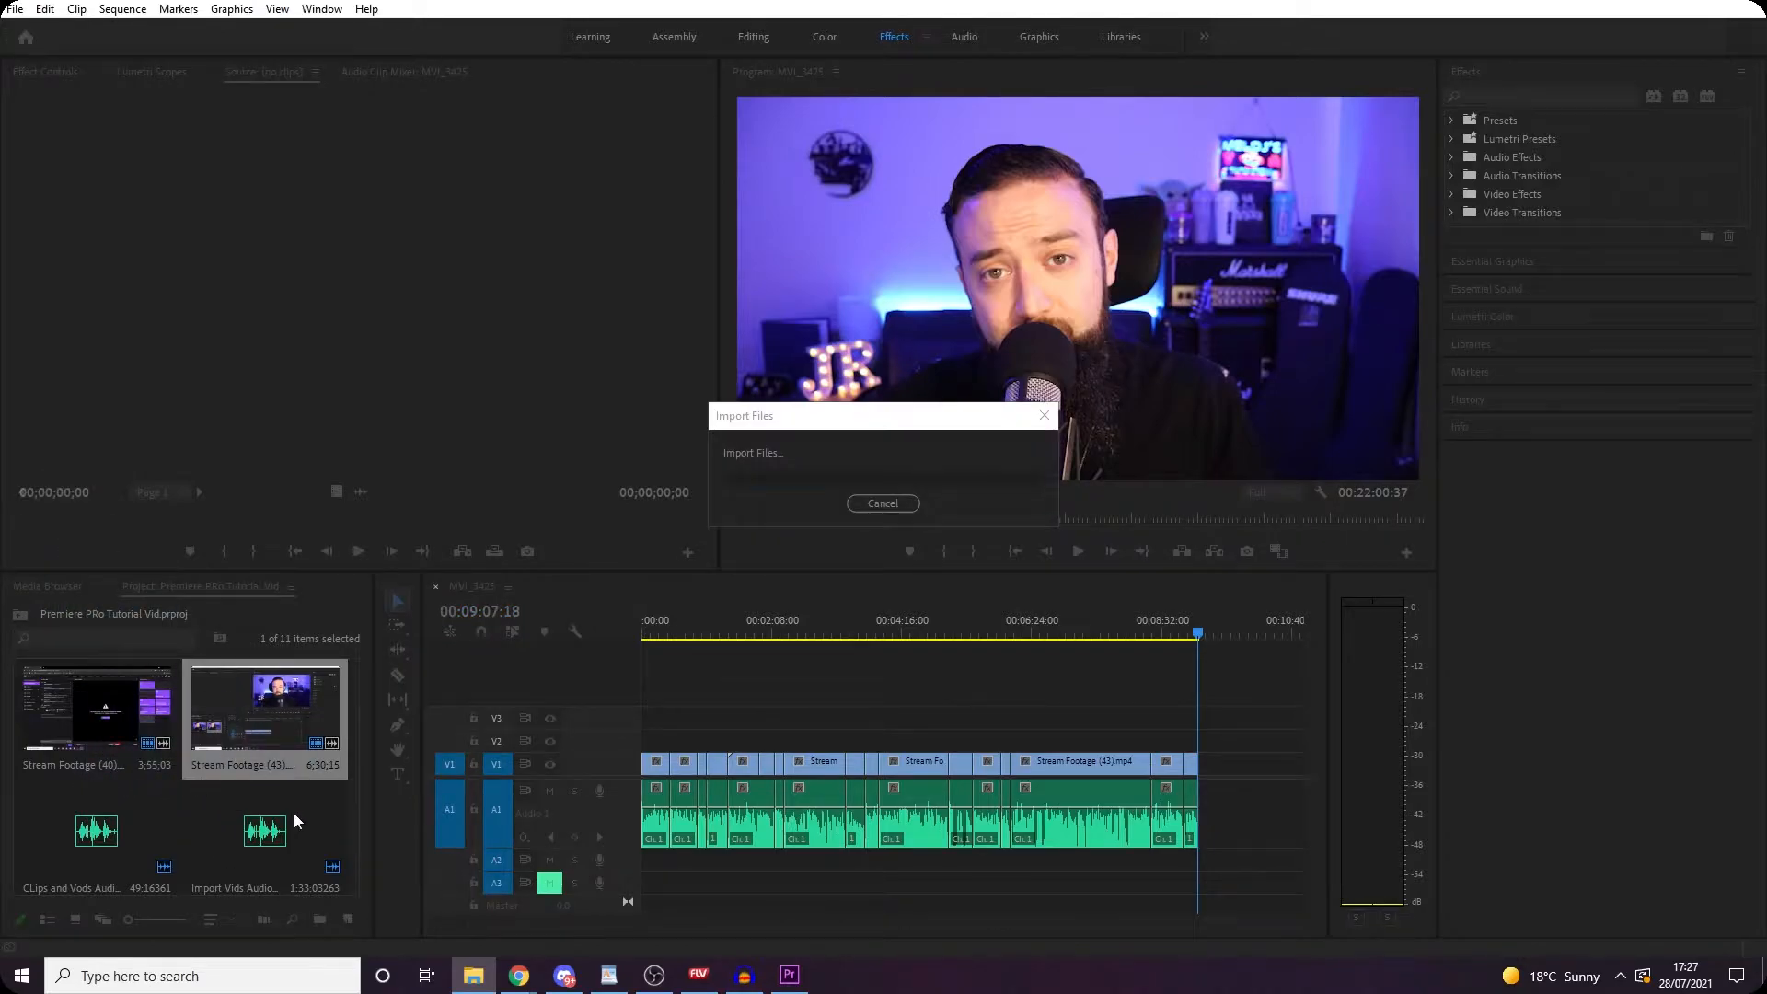
{"action": "scroll", "coordinate": [323, 828], "scroll_direction": "down", "scroll_amount": 1}
{"action": "left_click_drag", "start_coordinate": [363, 768], "coordinate": [644, 870]}
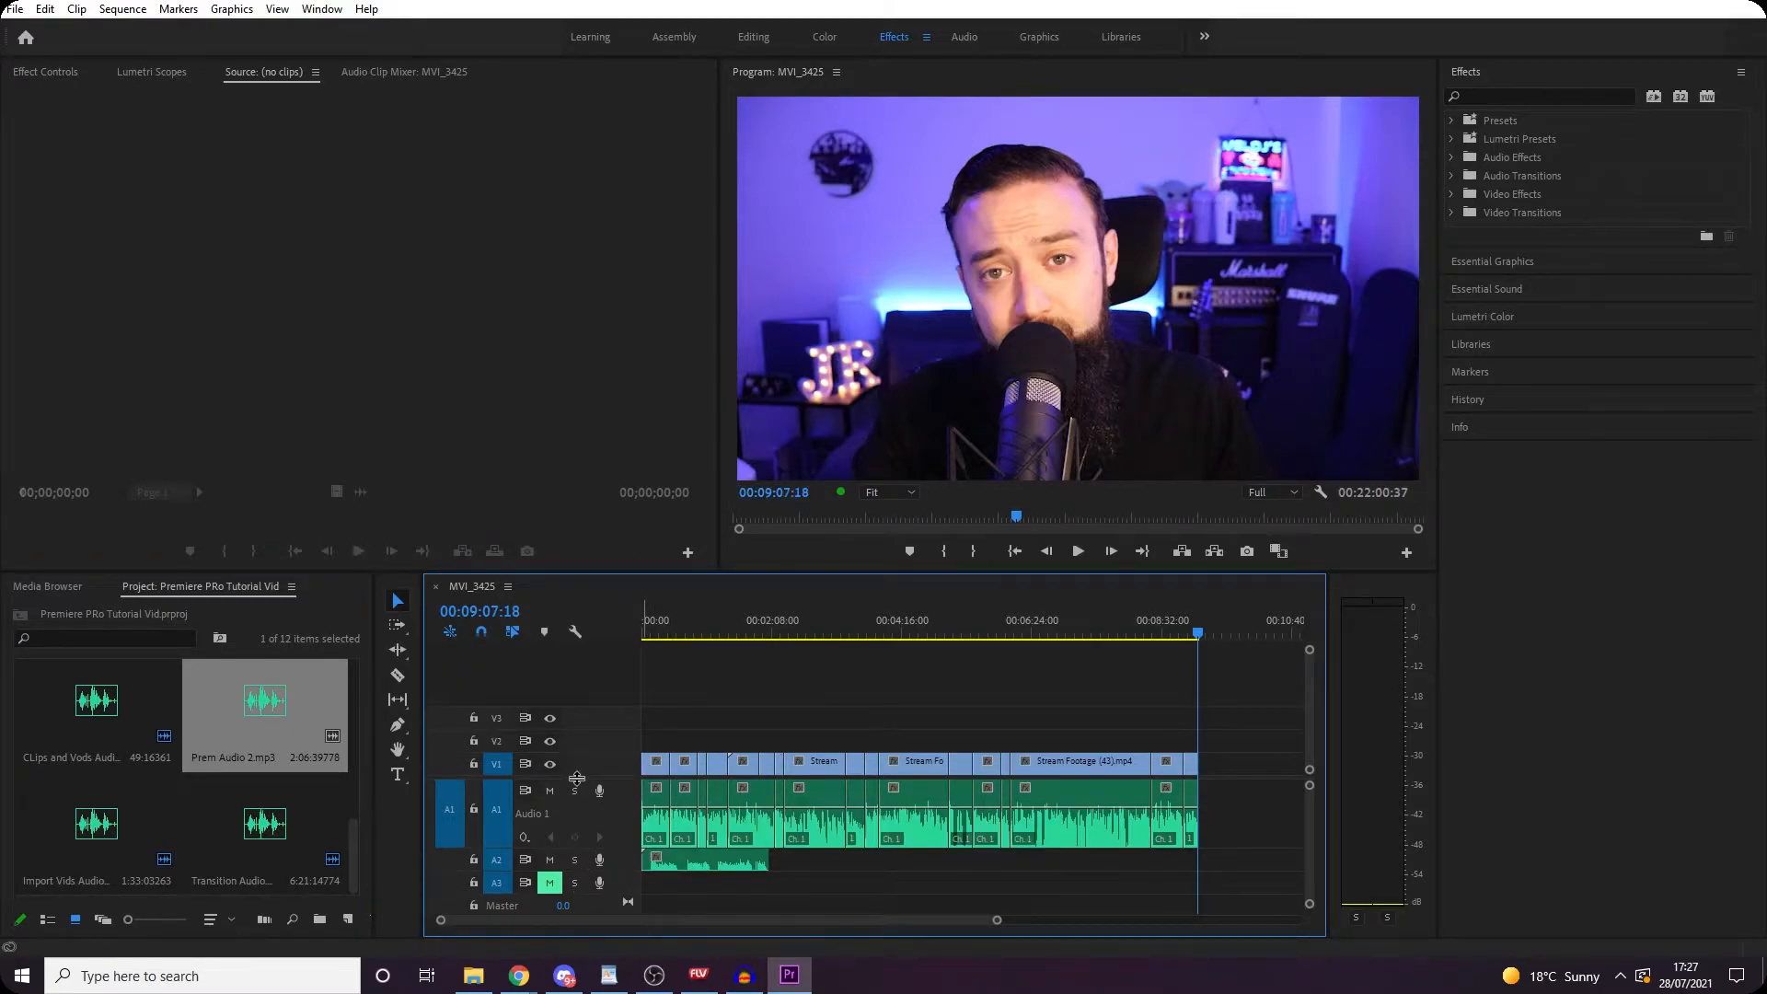
Step: Repeat the Prem Audio 2.mp3 clip along track A2 so that four copies run end to end from the start
{"action": "left_click_drag", "start_coordinate": [577, 780], "coordinate": [579, 759]}
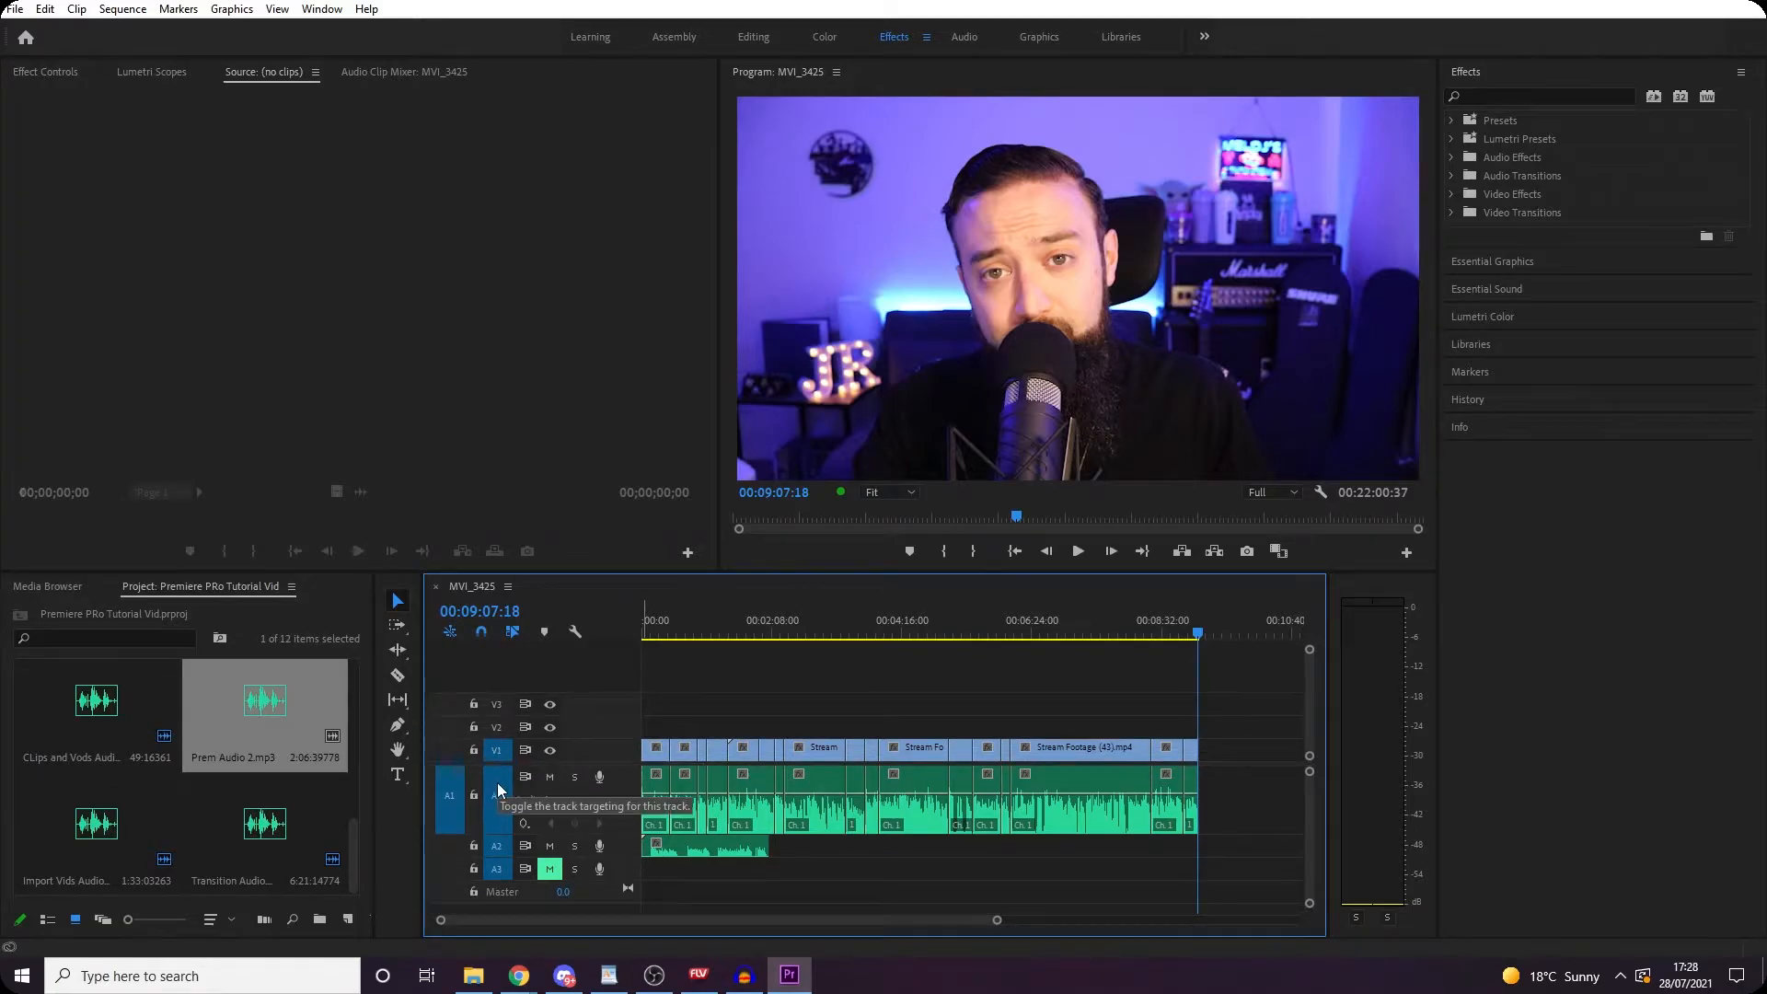
{"action": "left_click_drag", "start_coordinate": [692, 856], "coordinate": [712, 847]}
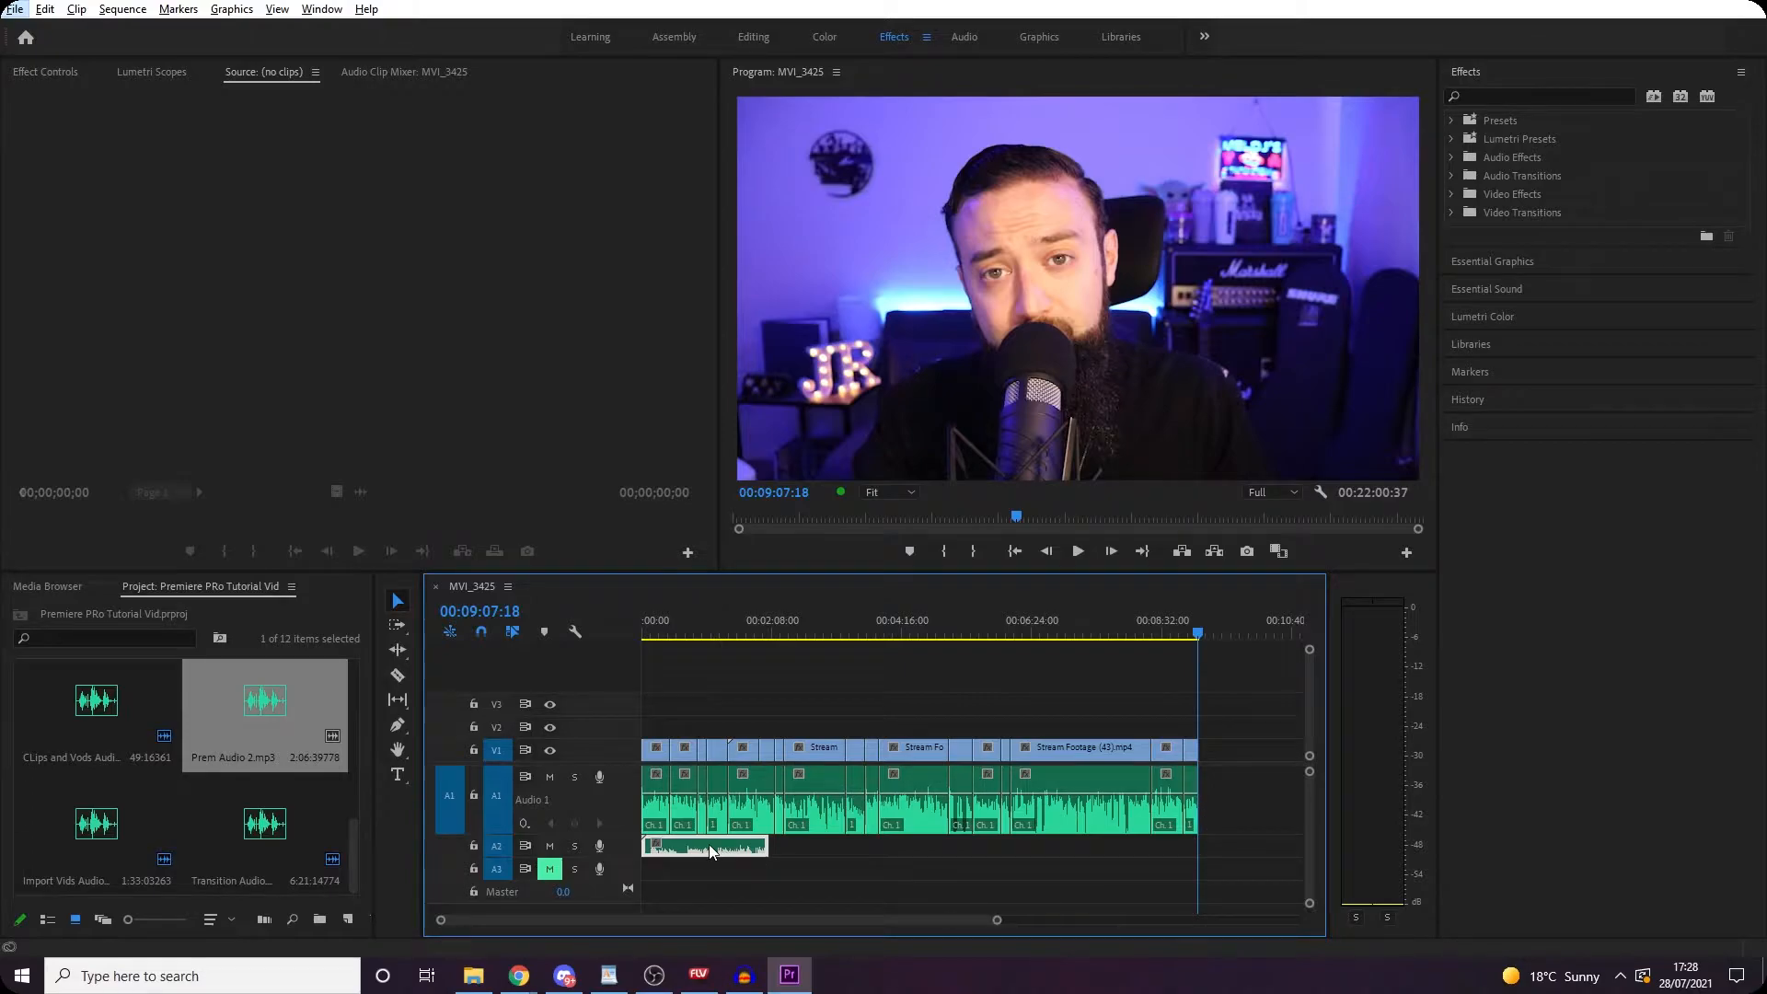
{"action": "left_click_drag", "start_coordinate": [711, 845], "coordinate": [1084, 854]}
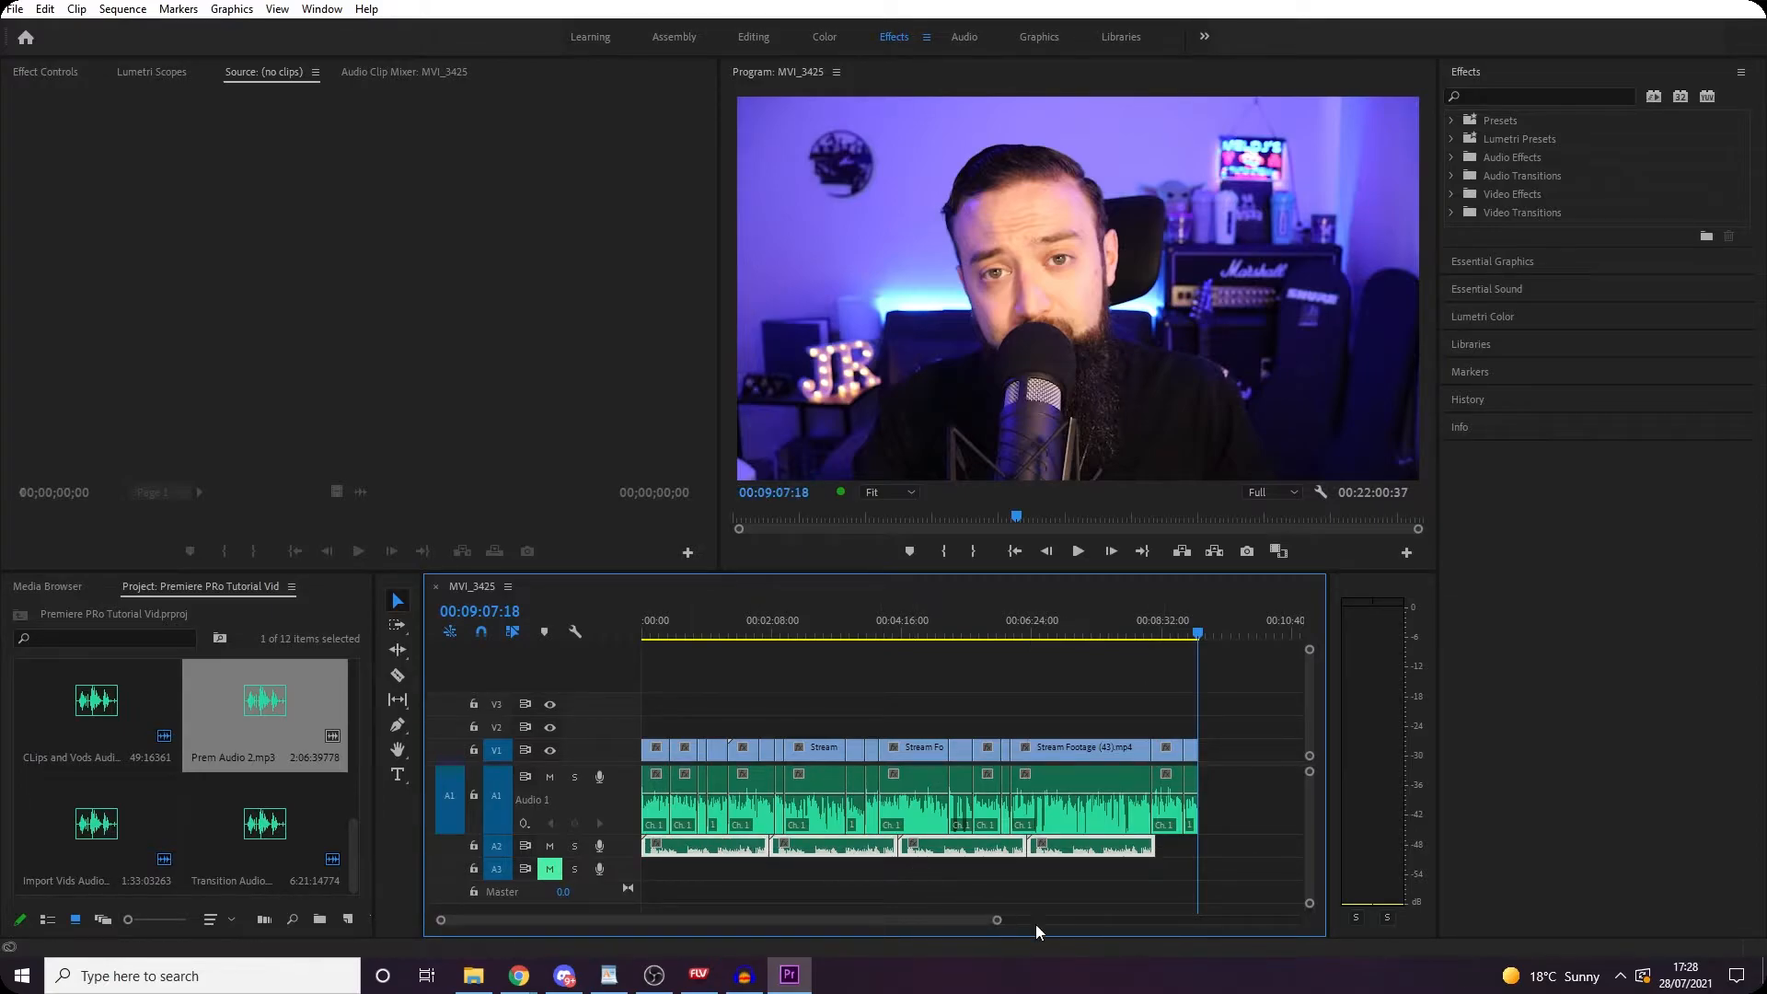
Step: In the Audio workspace, lower the Audio 2 track's volume to about -8.6 dB and bring it back to about 0 dB
{"action": "left_click", "coordinate": [963, 36]}
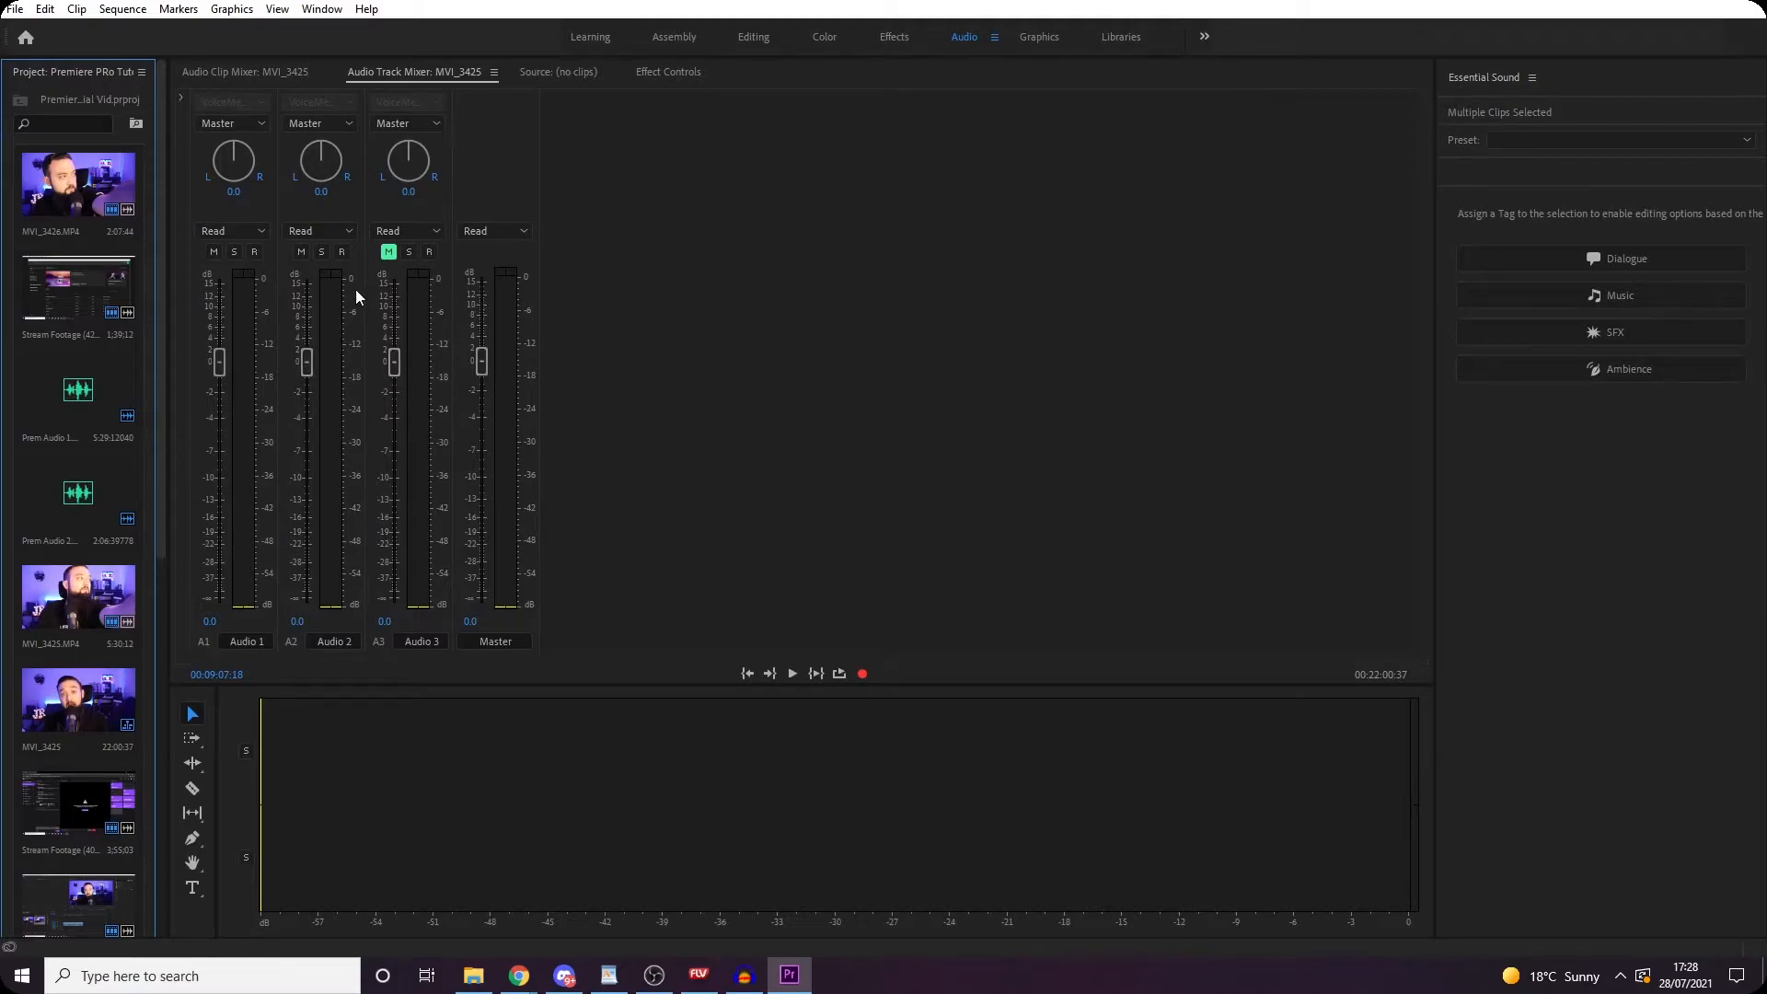
{"action": "left_click_drag", "start_coordinate": [306, 361], "coordinate": [301, 434]}
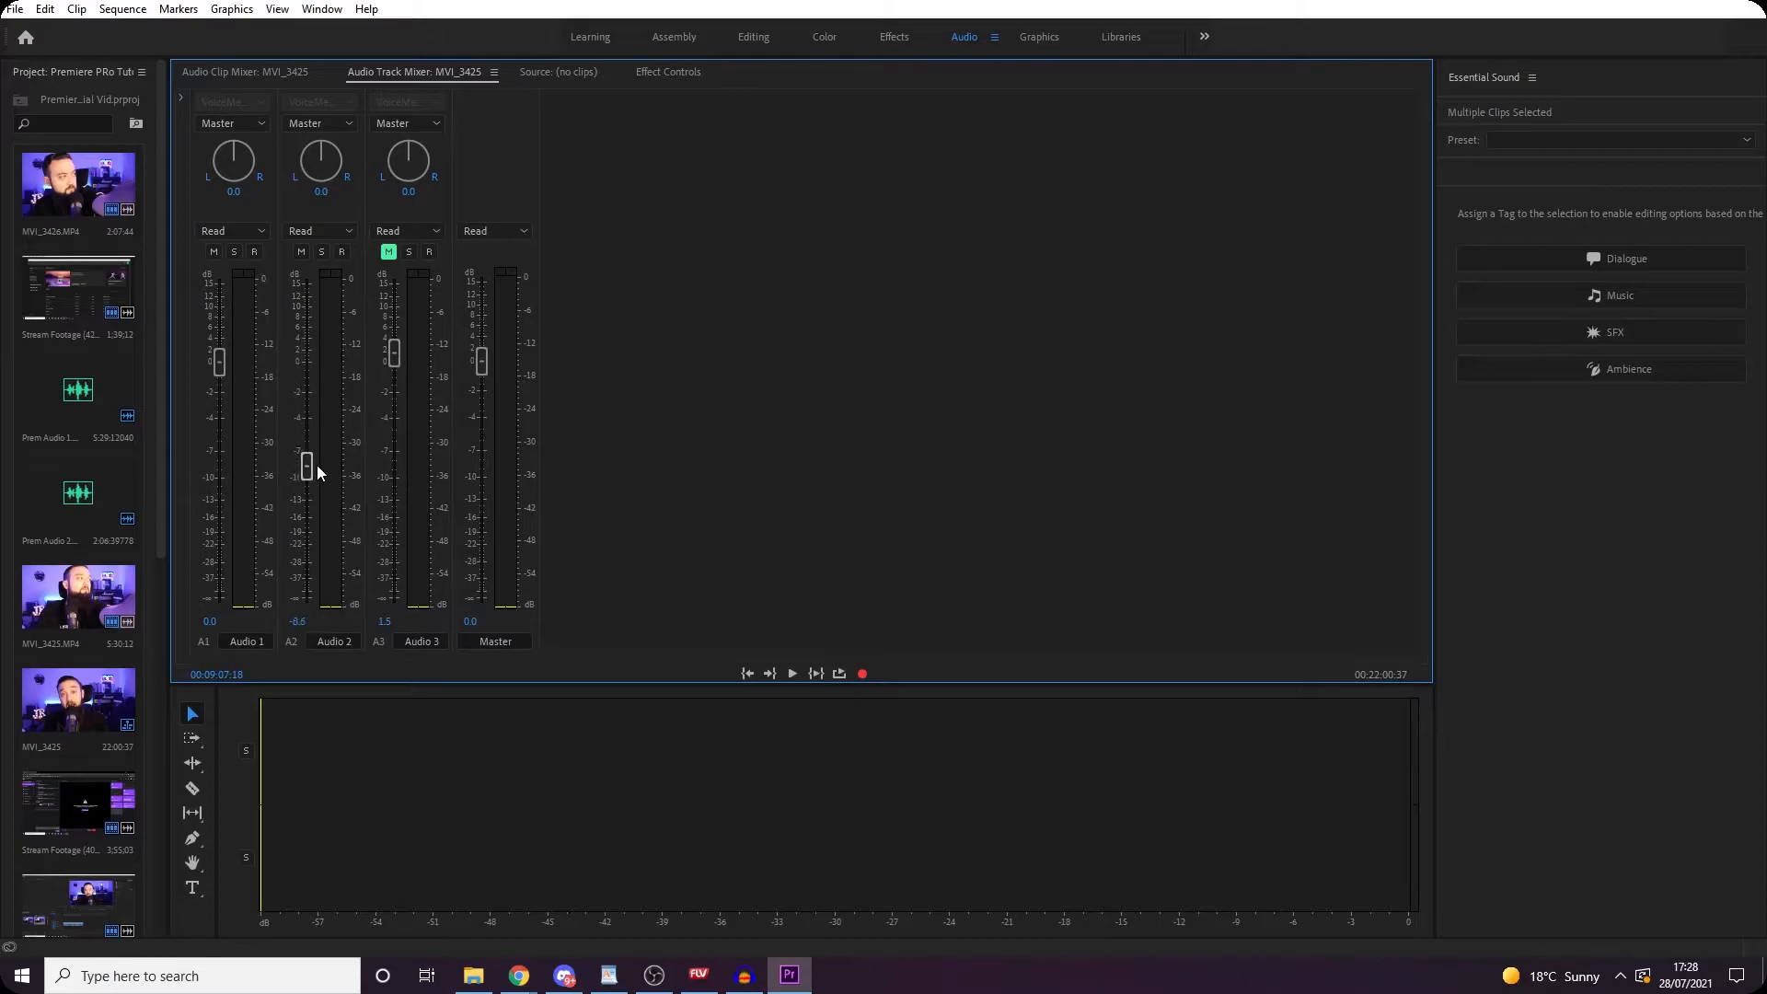
{"action": "left_click_drag", "start_coordinate": [312, 372], "coordinate": [313, 361]}
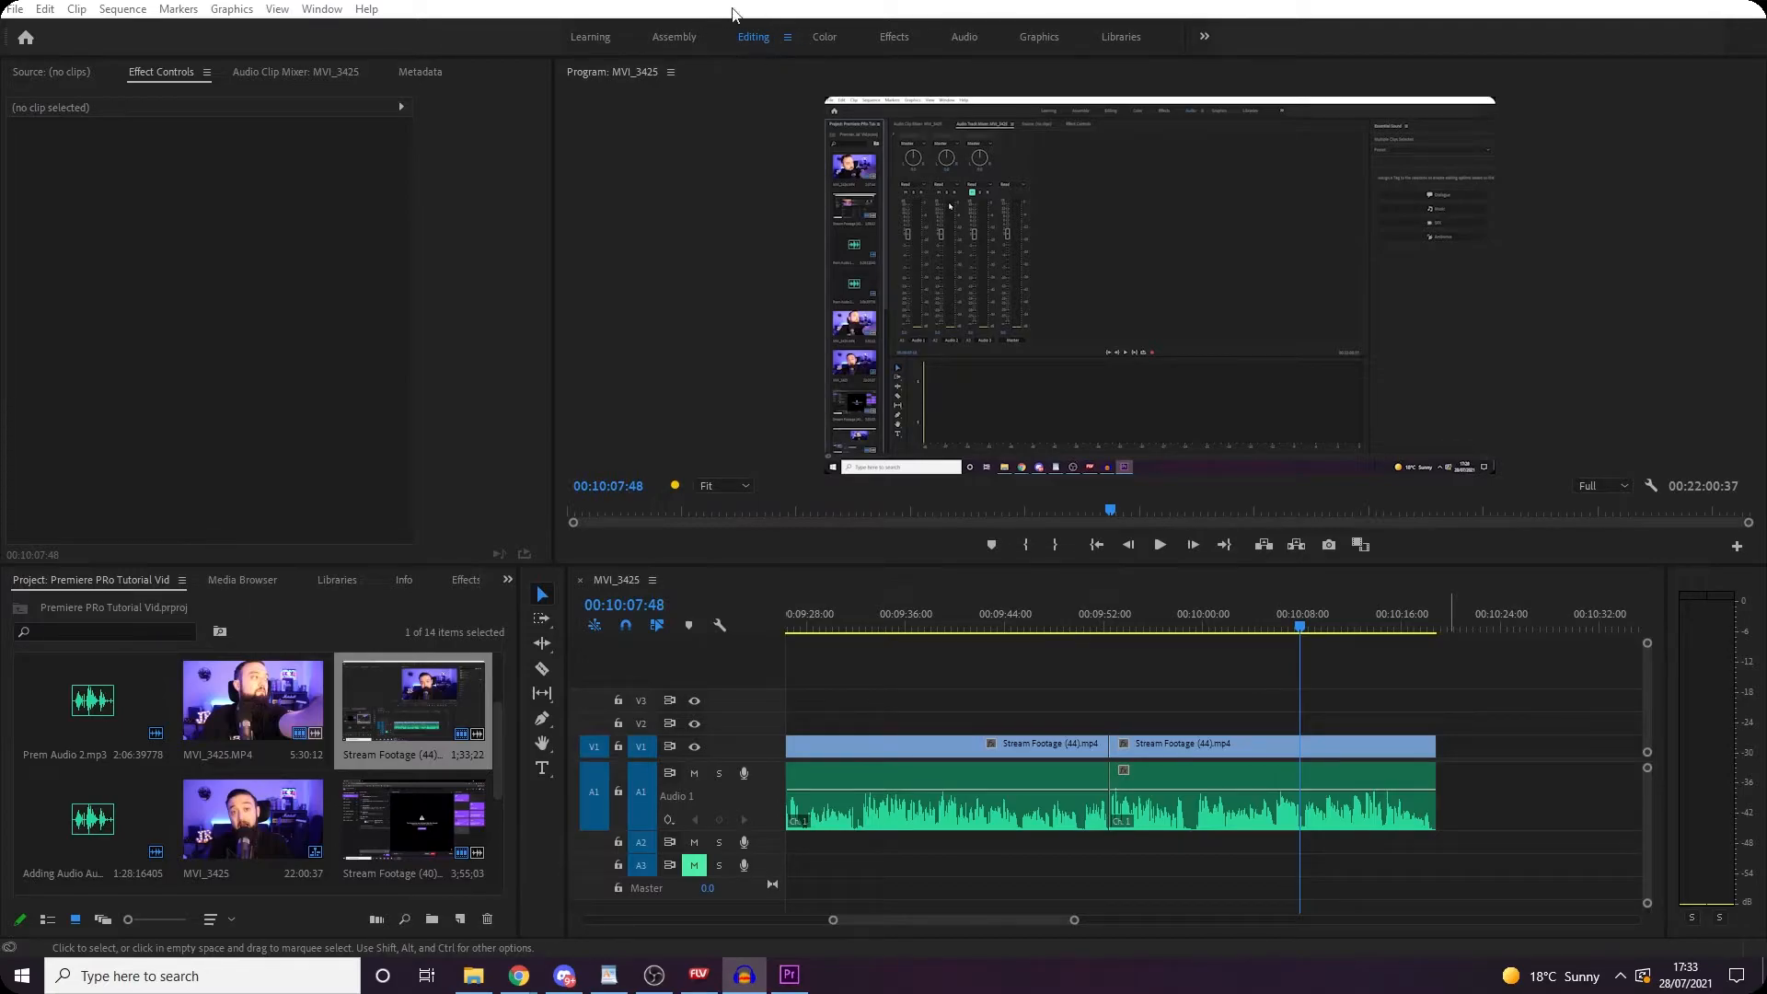
Step: Add the text "This is a test" near the middle of the frame at 00:10:07:48
{"action": "left_click", "coordinate": [540, 768]}
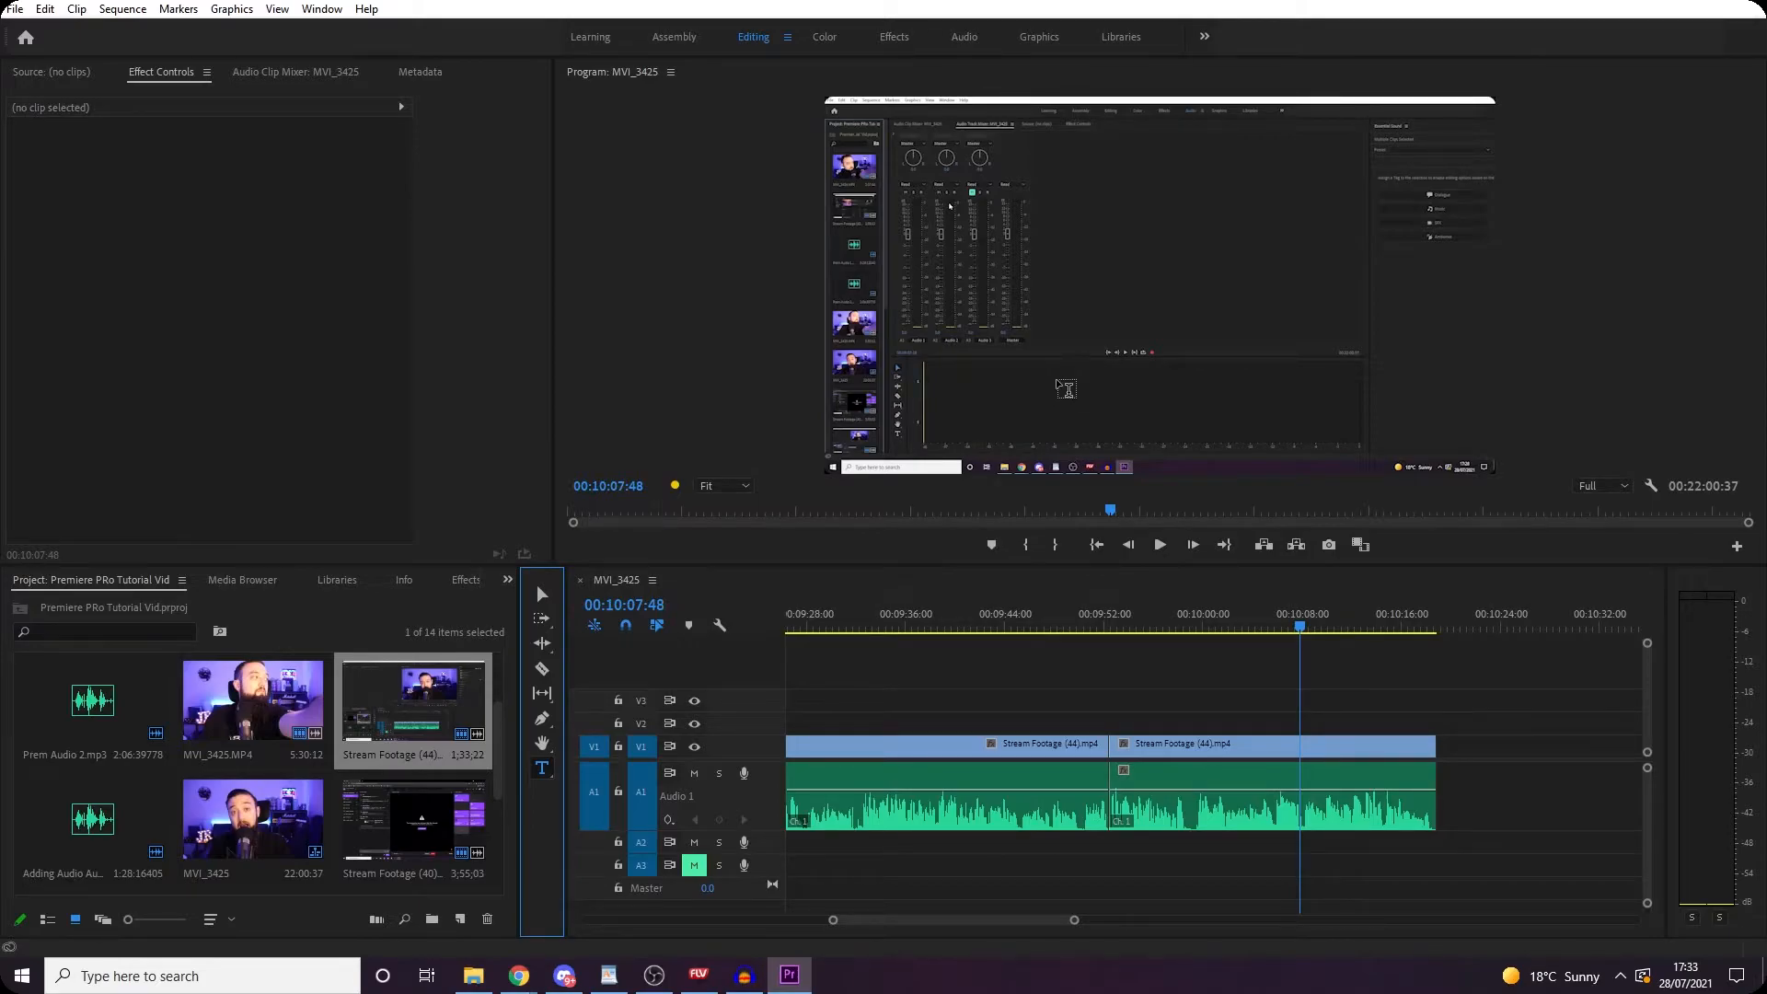
{"action": "left_click", "coordinate": [1059, 267]}
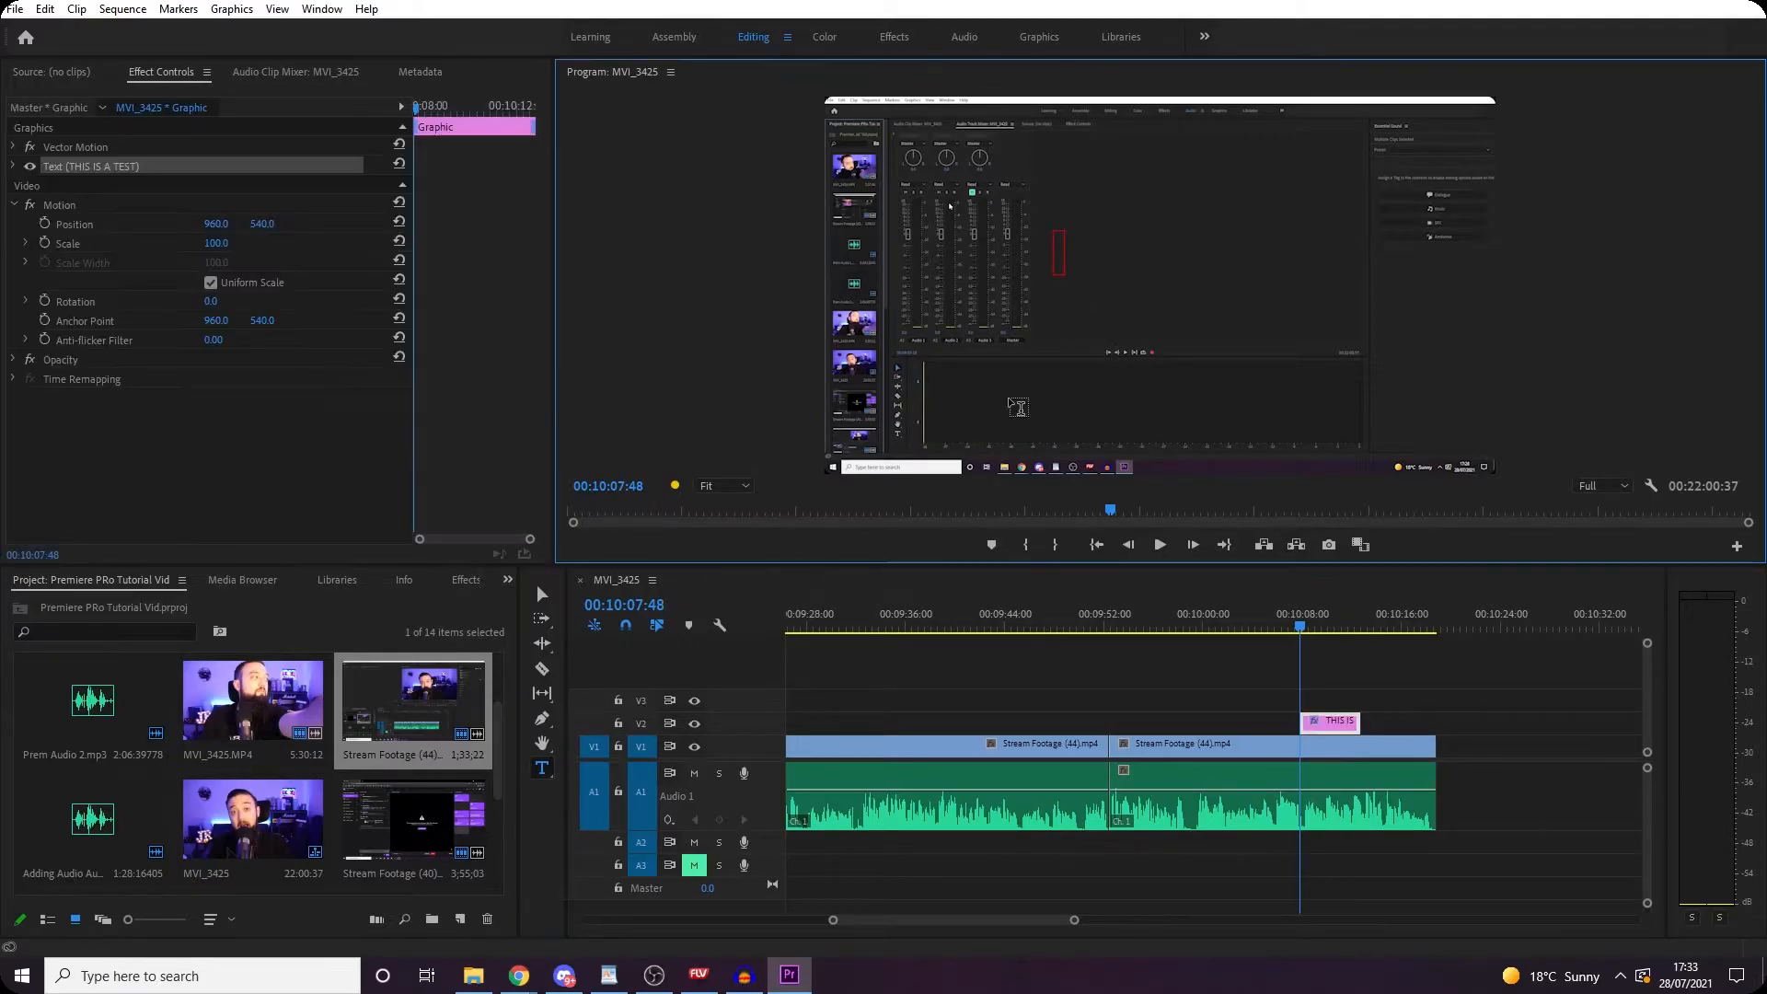
{"action": "type", "text": "This is a"}
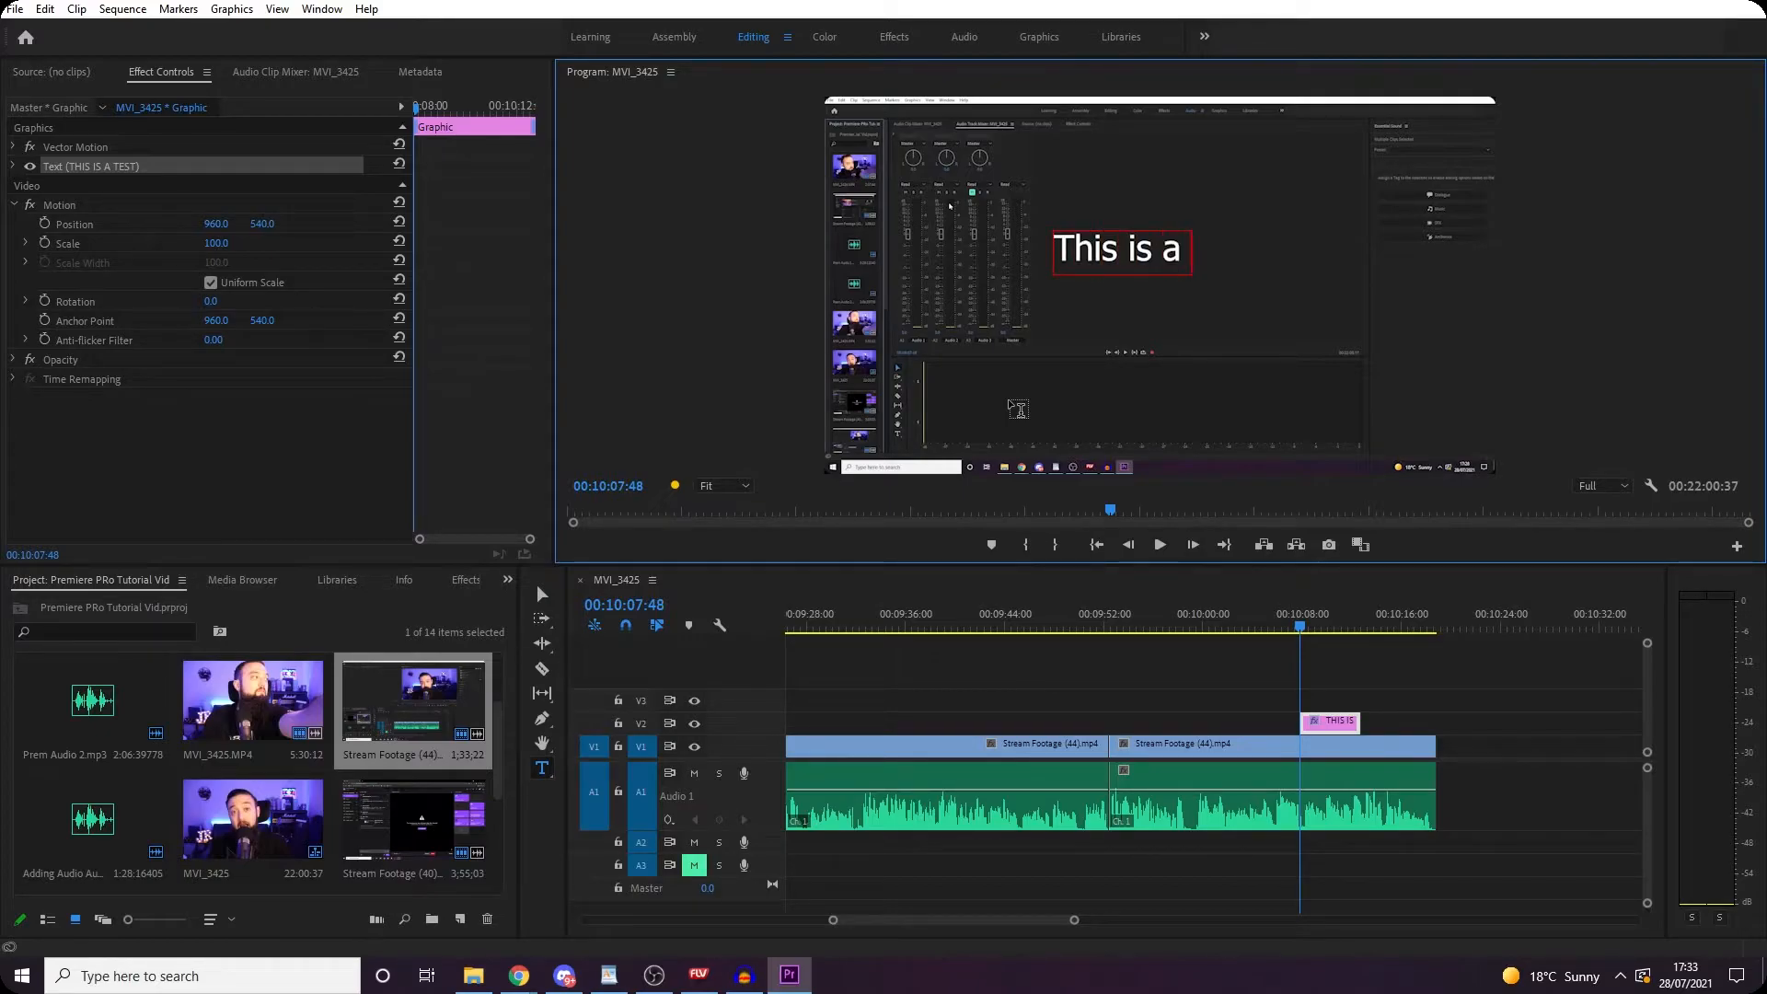
{"action": "type", "text": " test"}
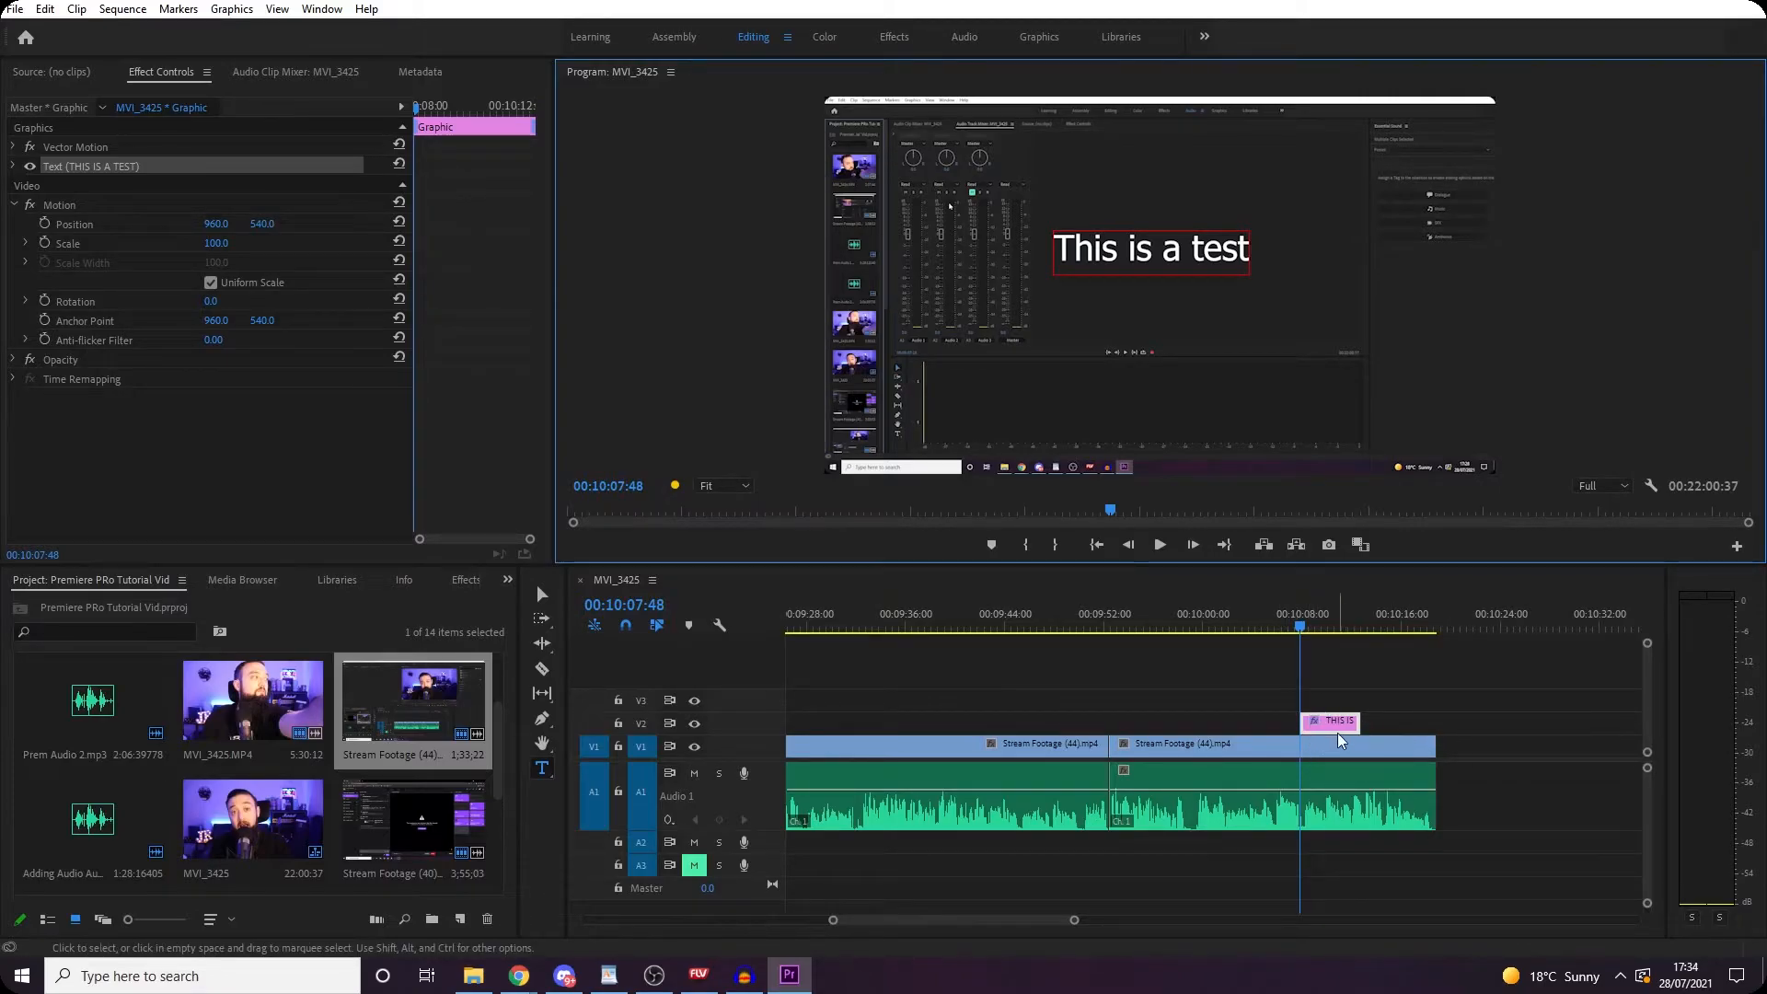
Step: Move the text clip earlier on track V2 to start at about 00:10:03, and show its effect settings at 00:10:05:21
{"action": "left_click_drag", "start_coordinate": [1325, 722], "coordinate": [1287, 734]}
{"action": "left_click", "coordinate": [1269, 622]}
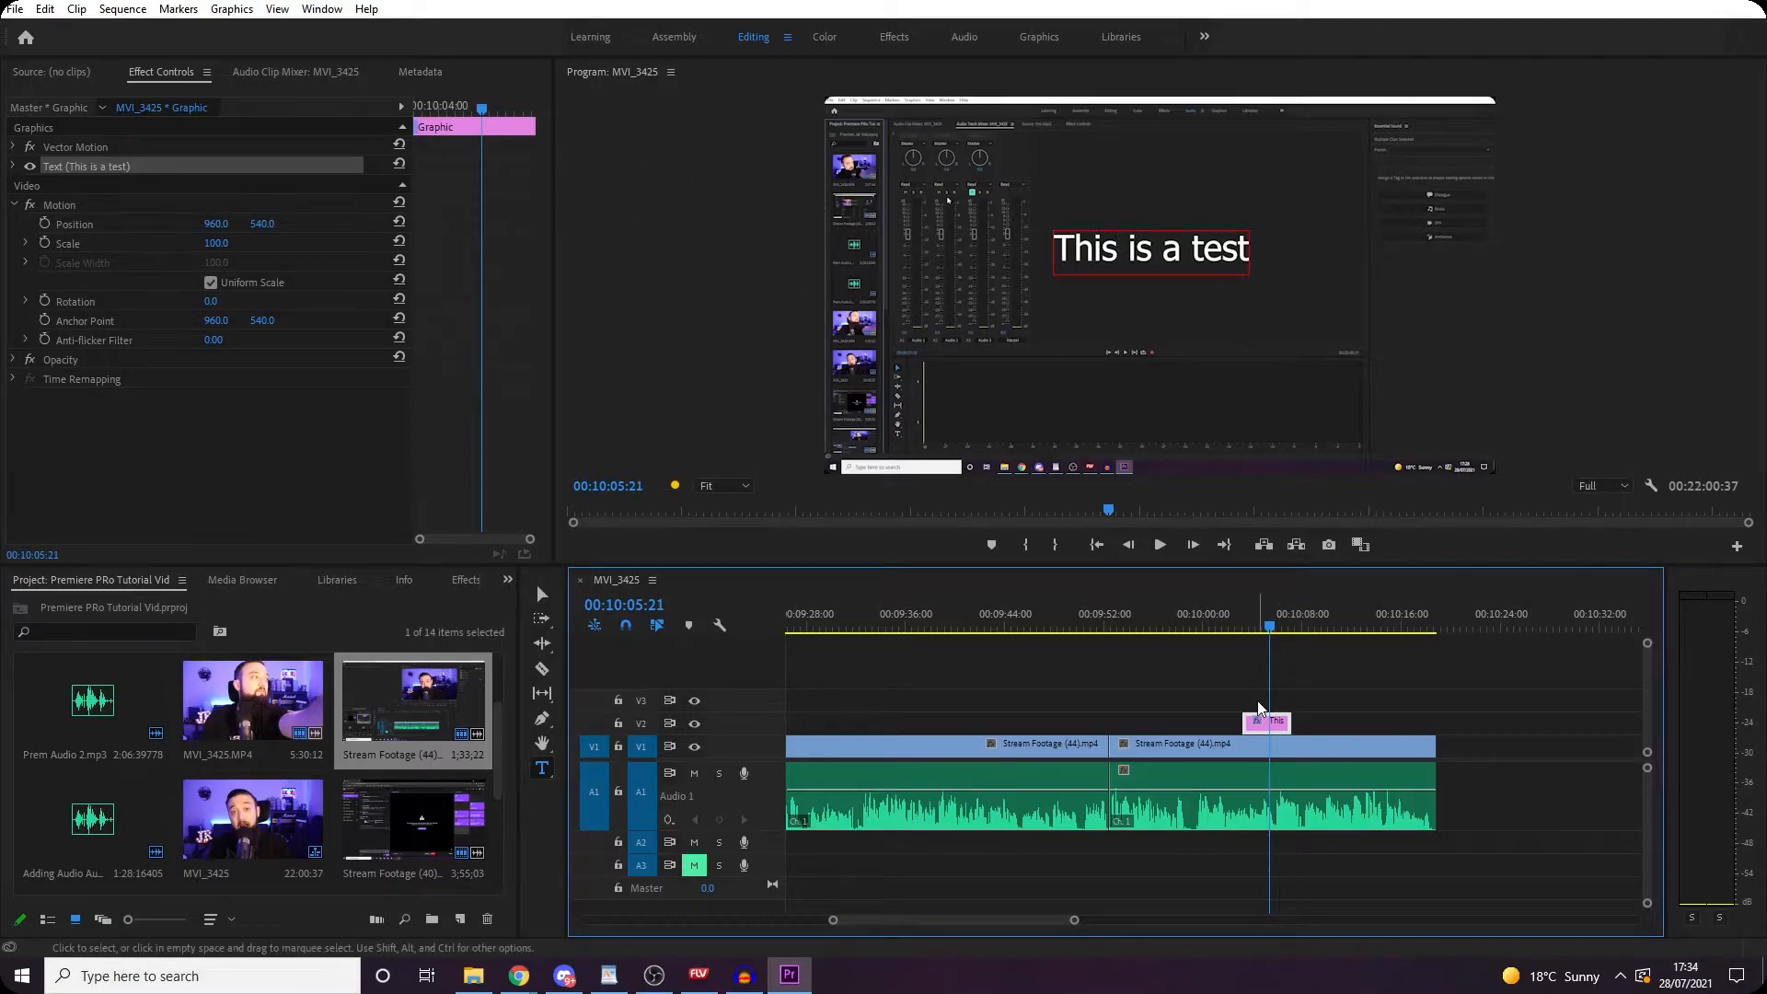
{"action": "left_click", "coordinate": [160, 77]}
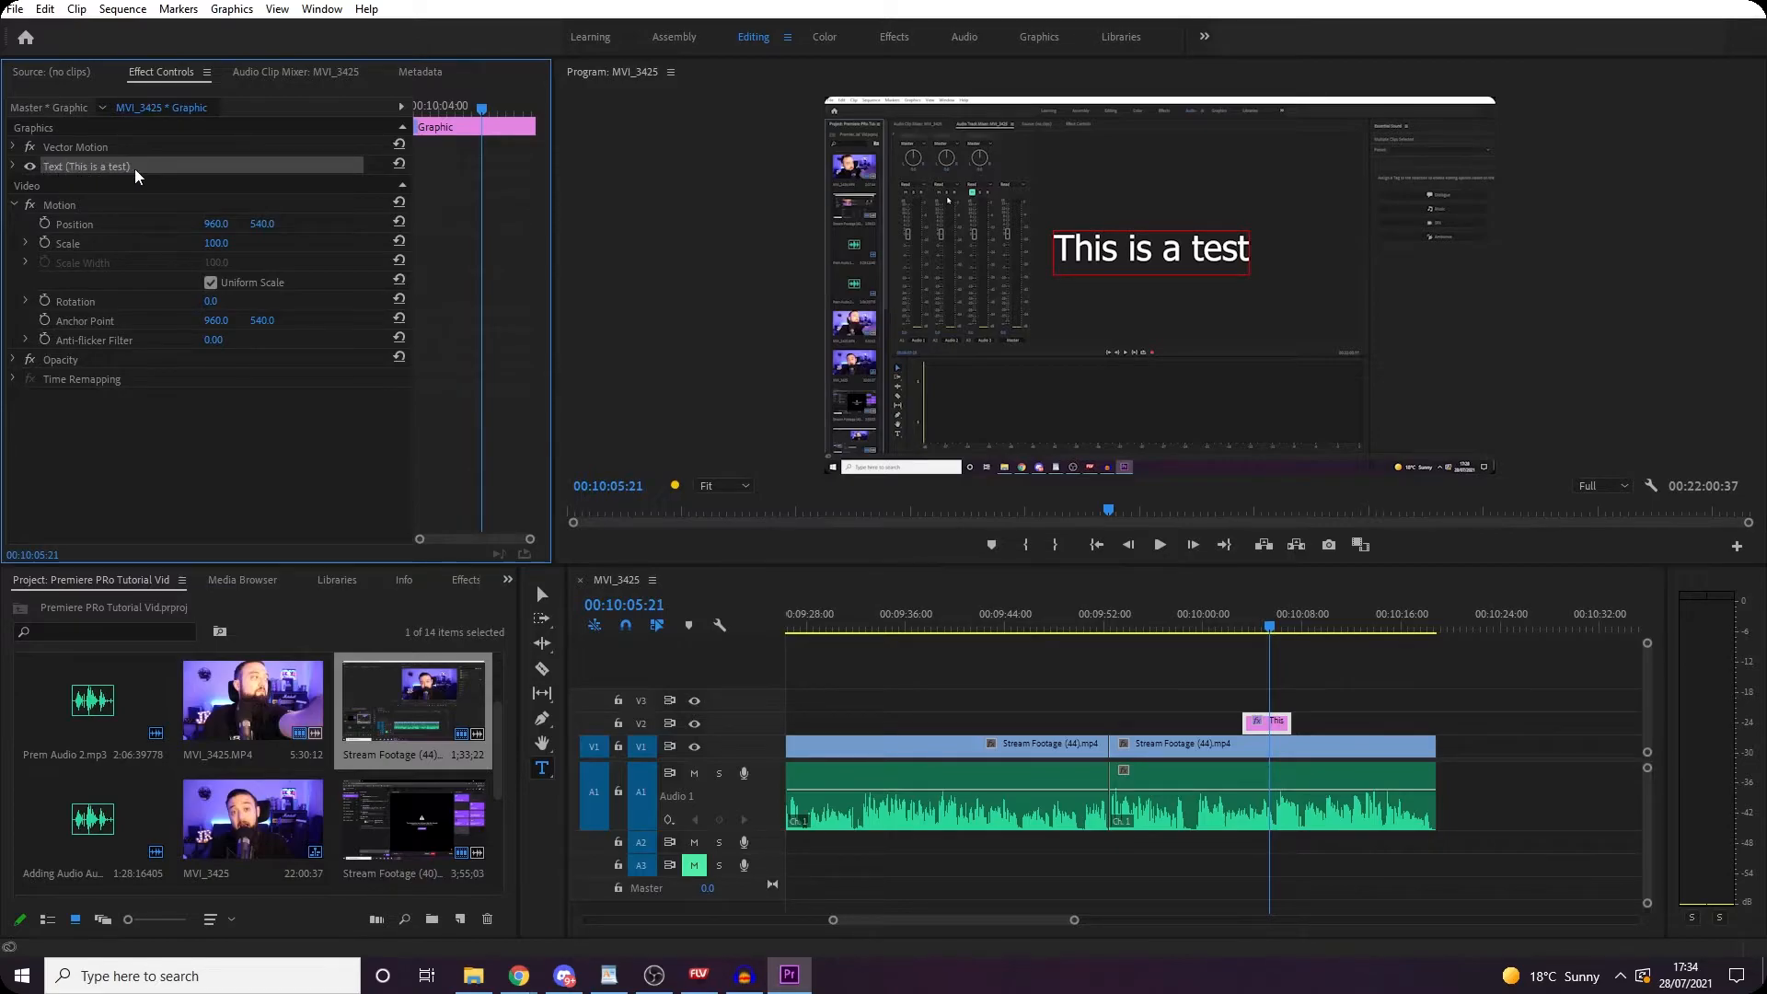
Step: Add the text "Second Test" below the first line in the same graphic, and start an empty text layer near the frame's lower right
{"action": "left_click", "coordinate": [1095, 316]}
{"action": "type", "text": "Second Test"}
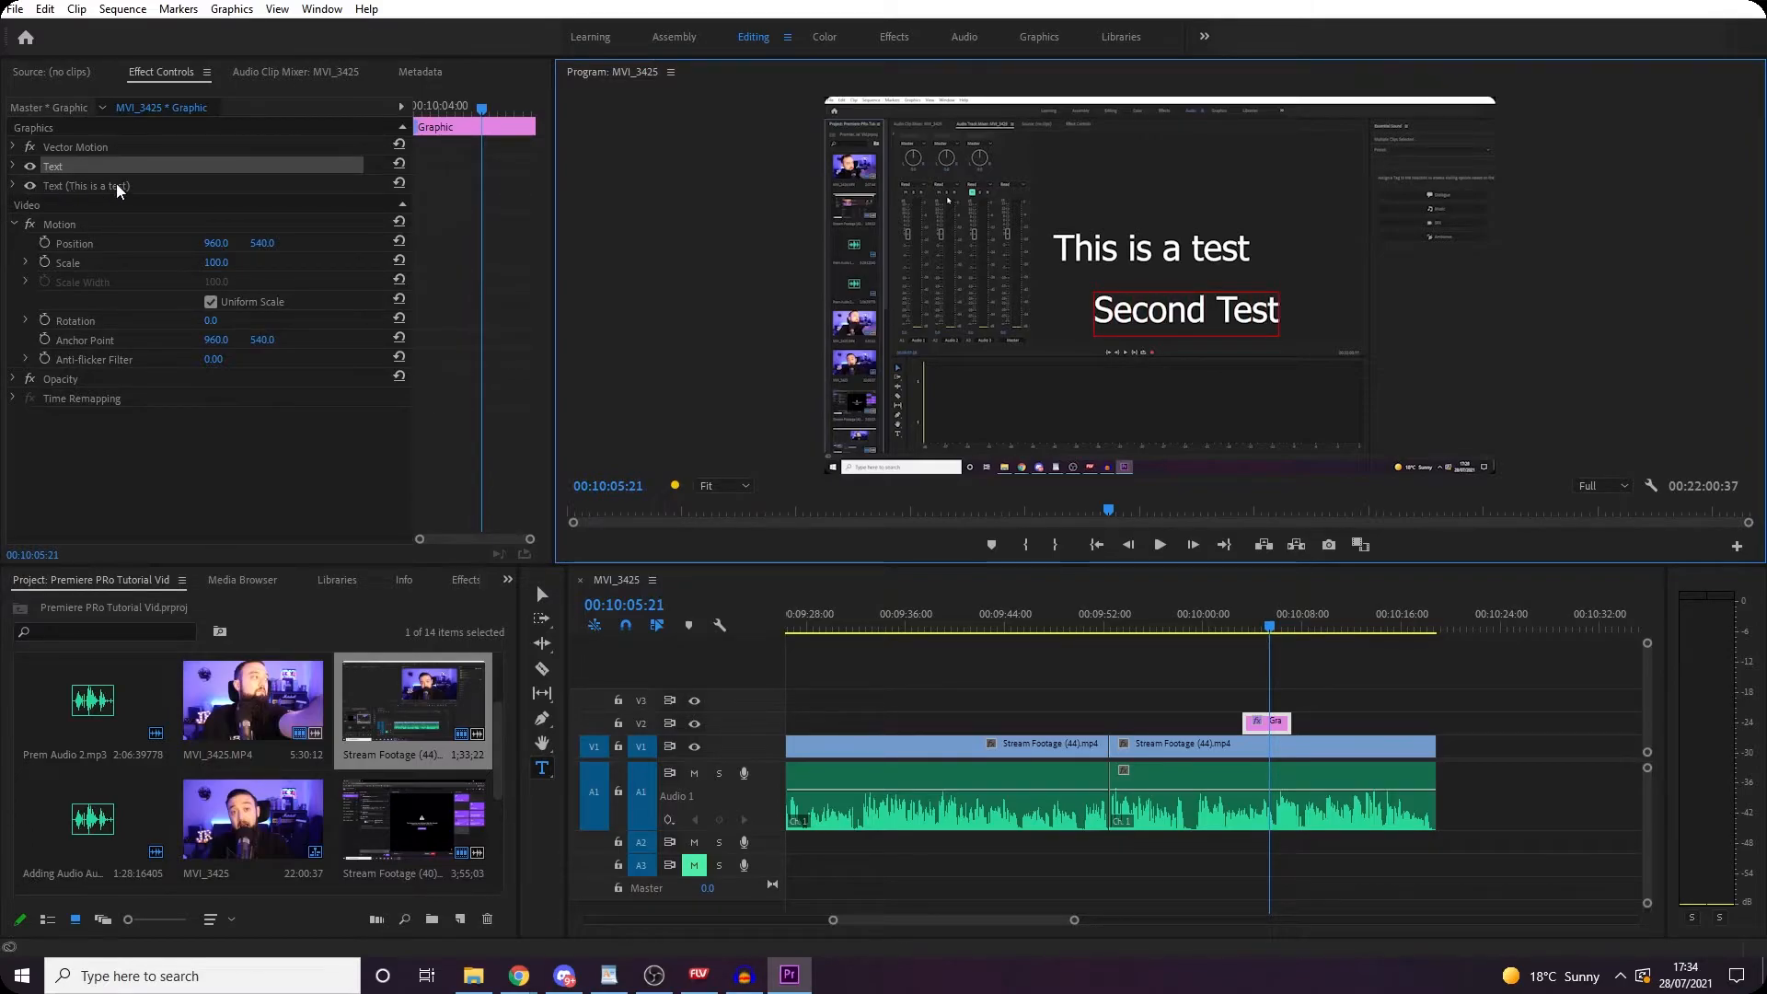
{"action": "left_click", "coordinate": [1506, 391]}
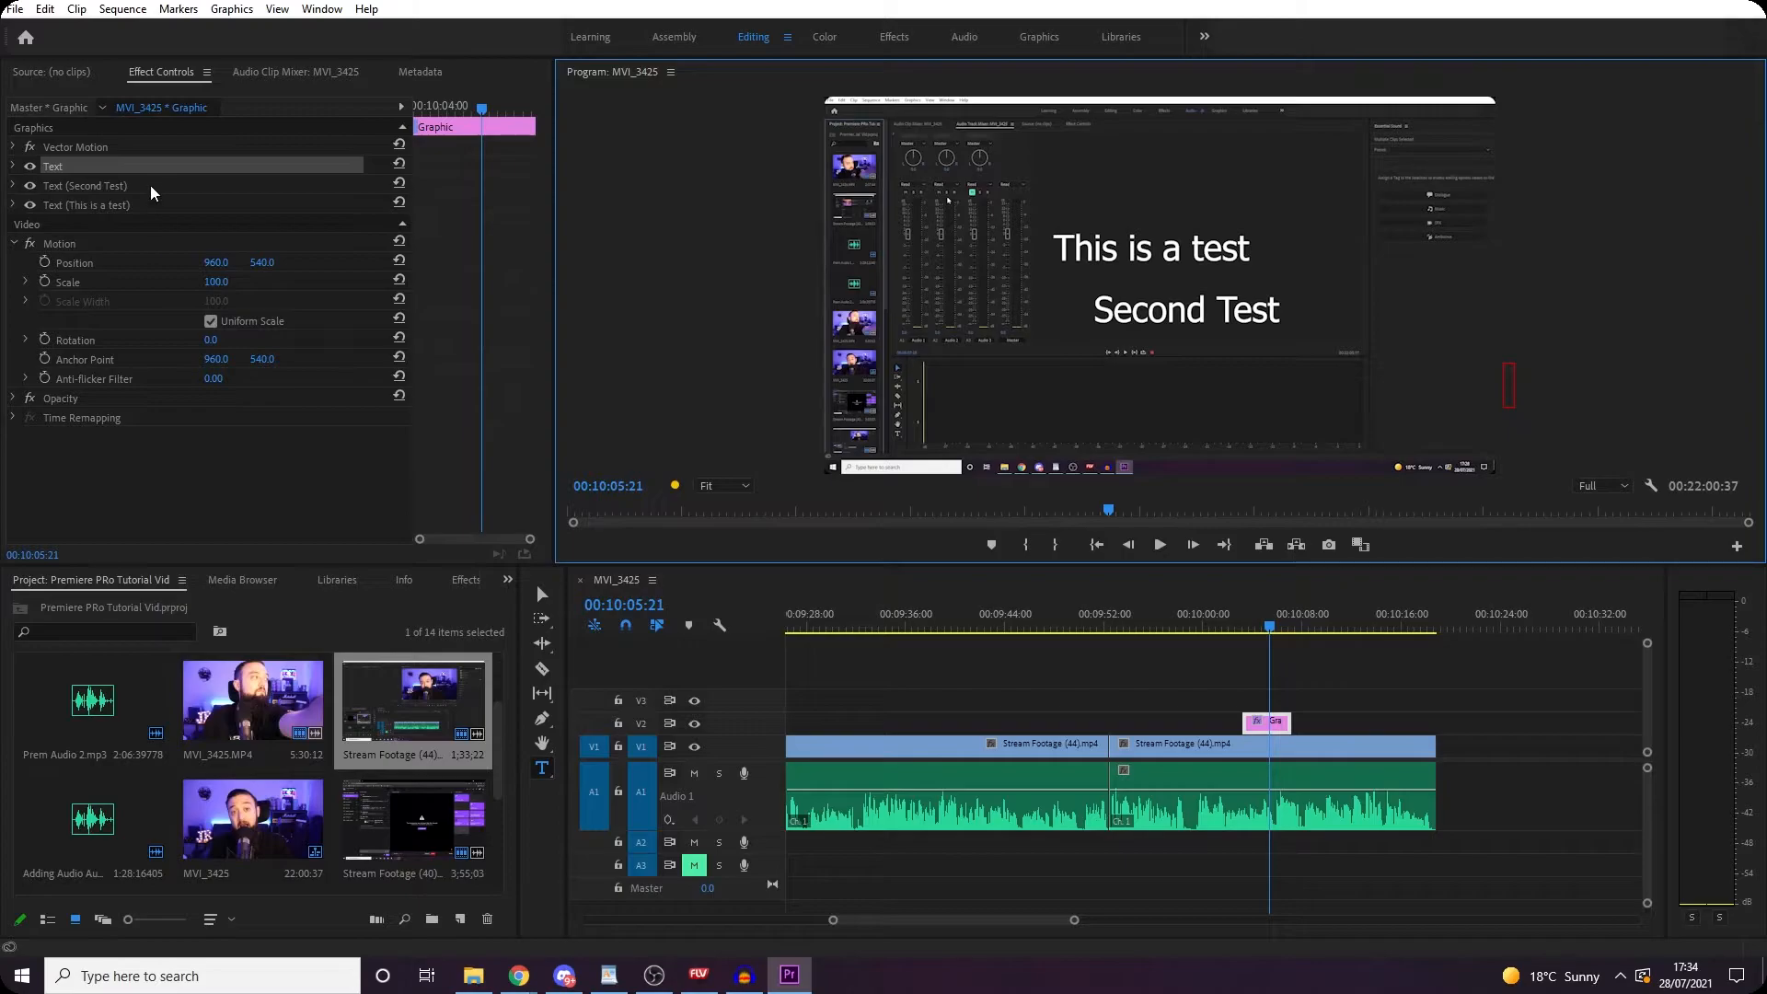
Step: Set the font of the "This is a test" text layer to Lato
{"action": "left_click", "coordinate": [15, 204]}
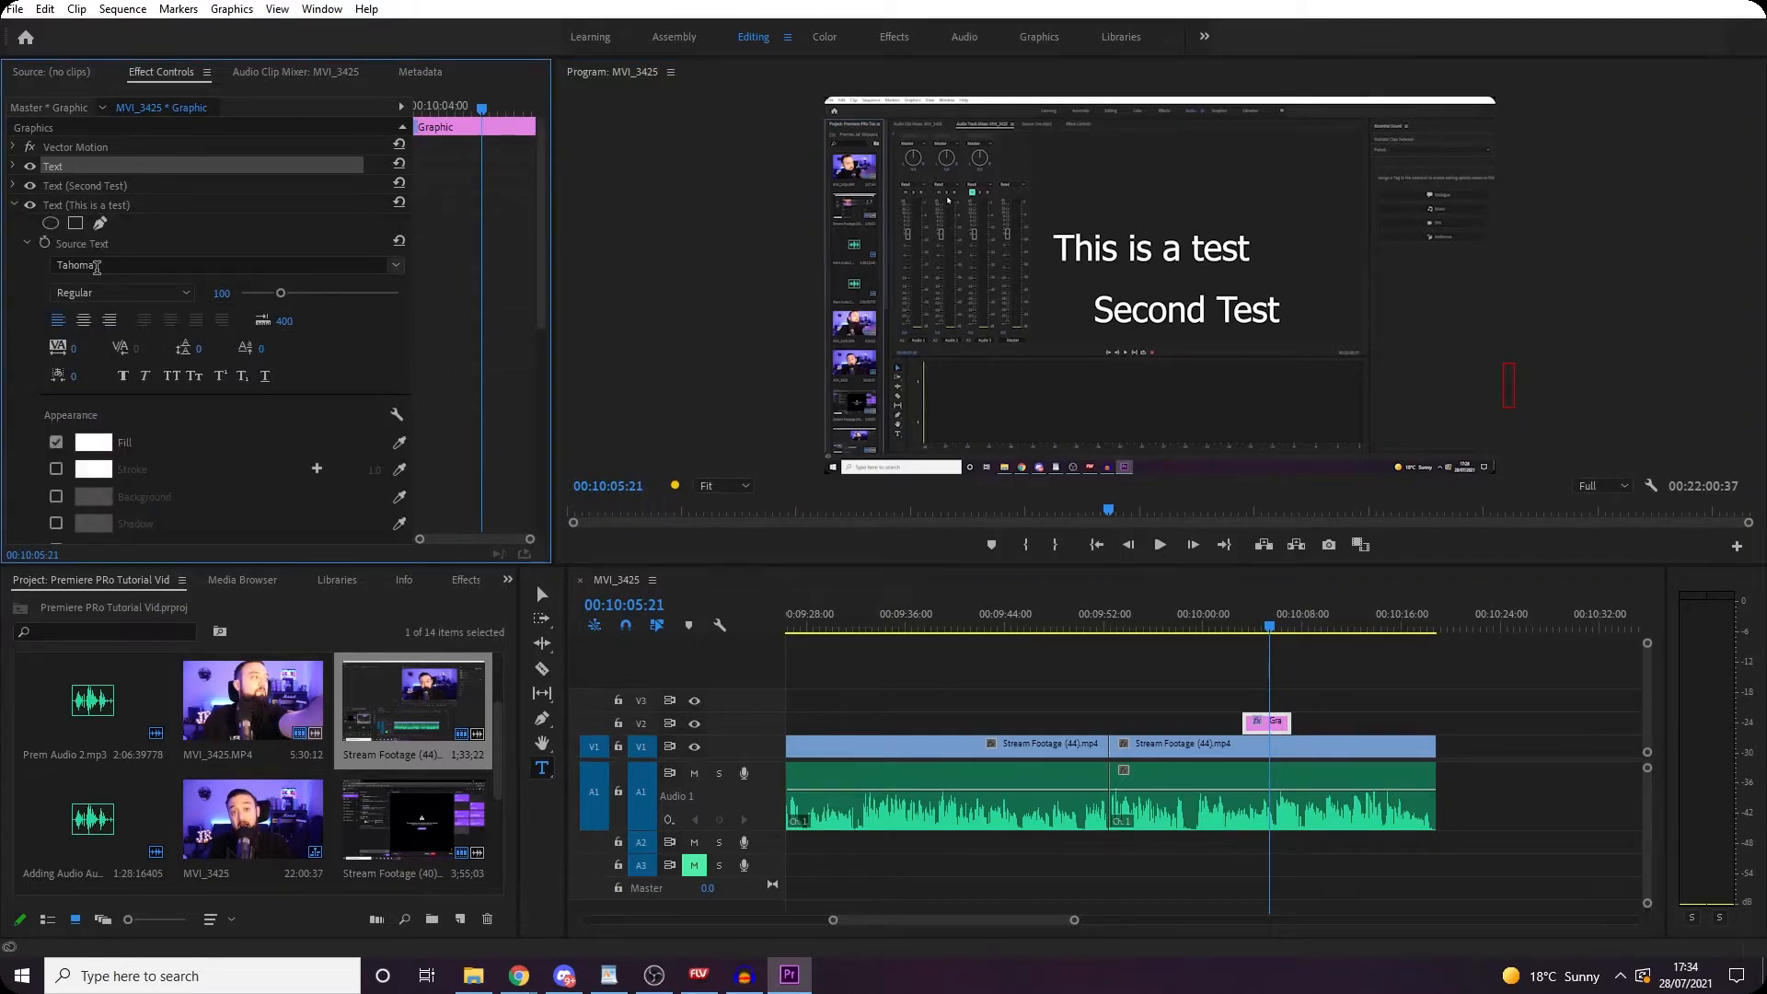
{"action": "left_click", "coordinate": [395, 267]}
{"action": "type", "text": "LATO"}
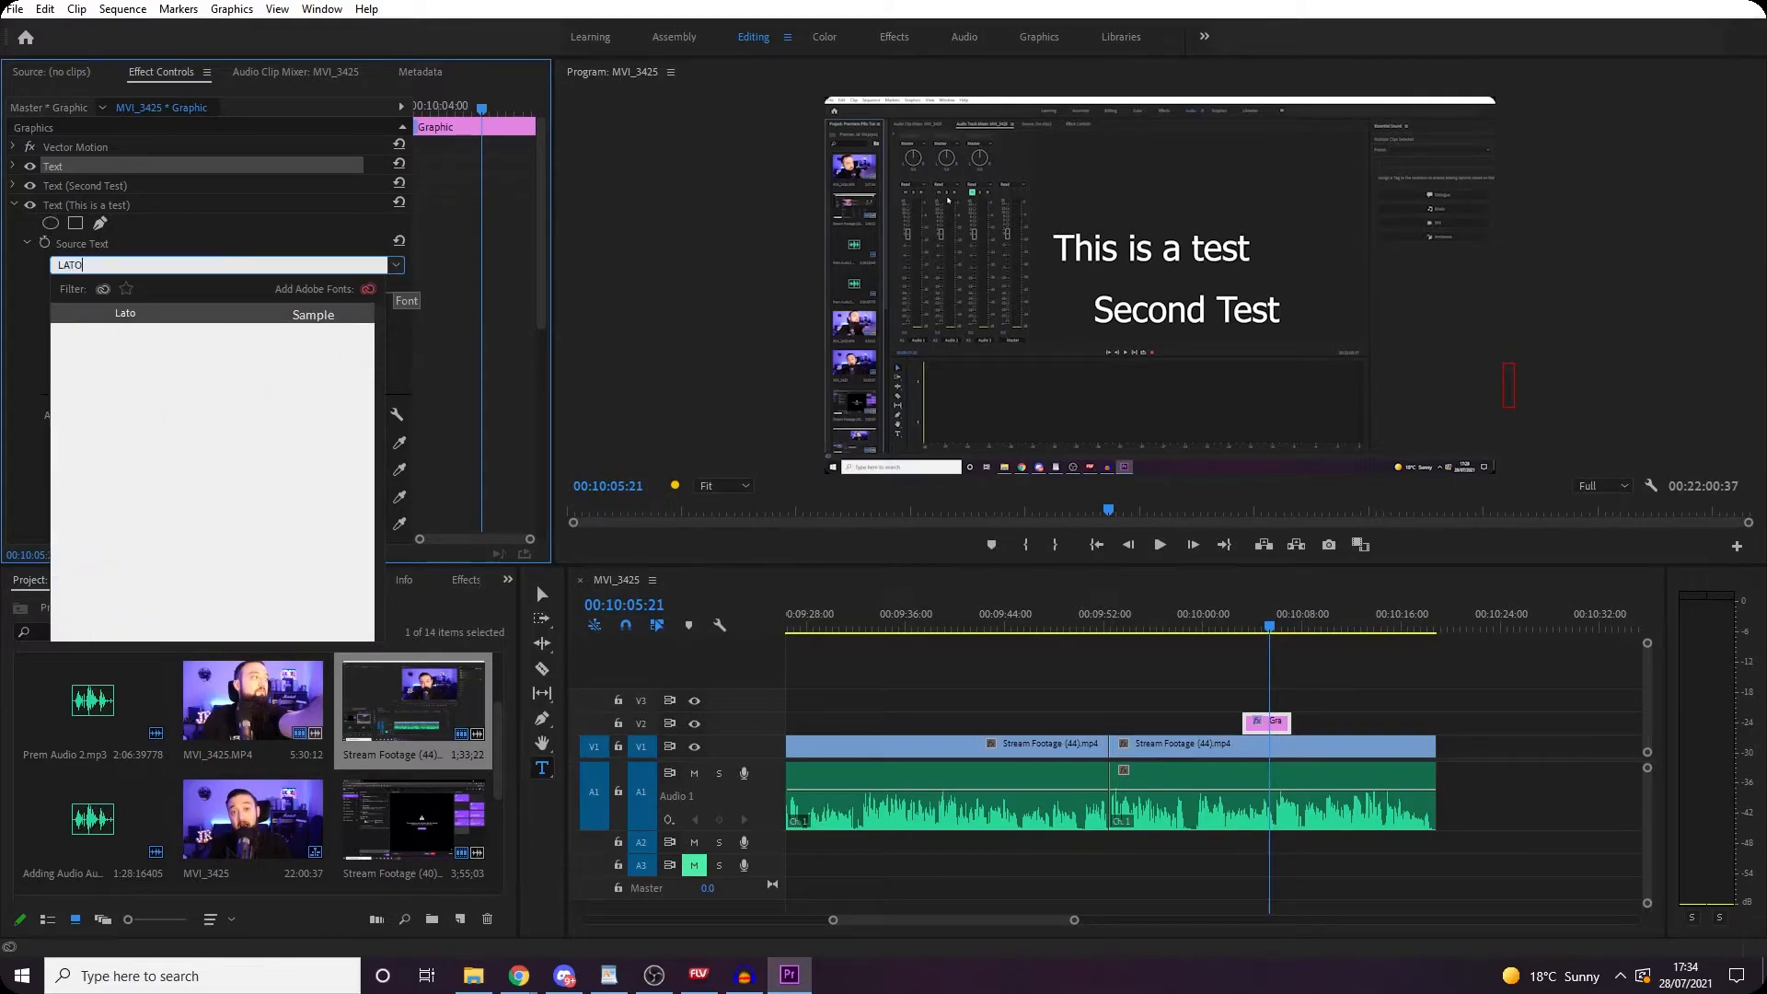
{"action": "left_click", "coordinate": [219, 316]}
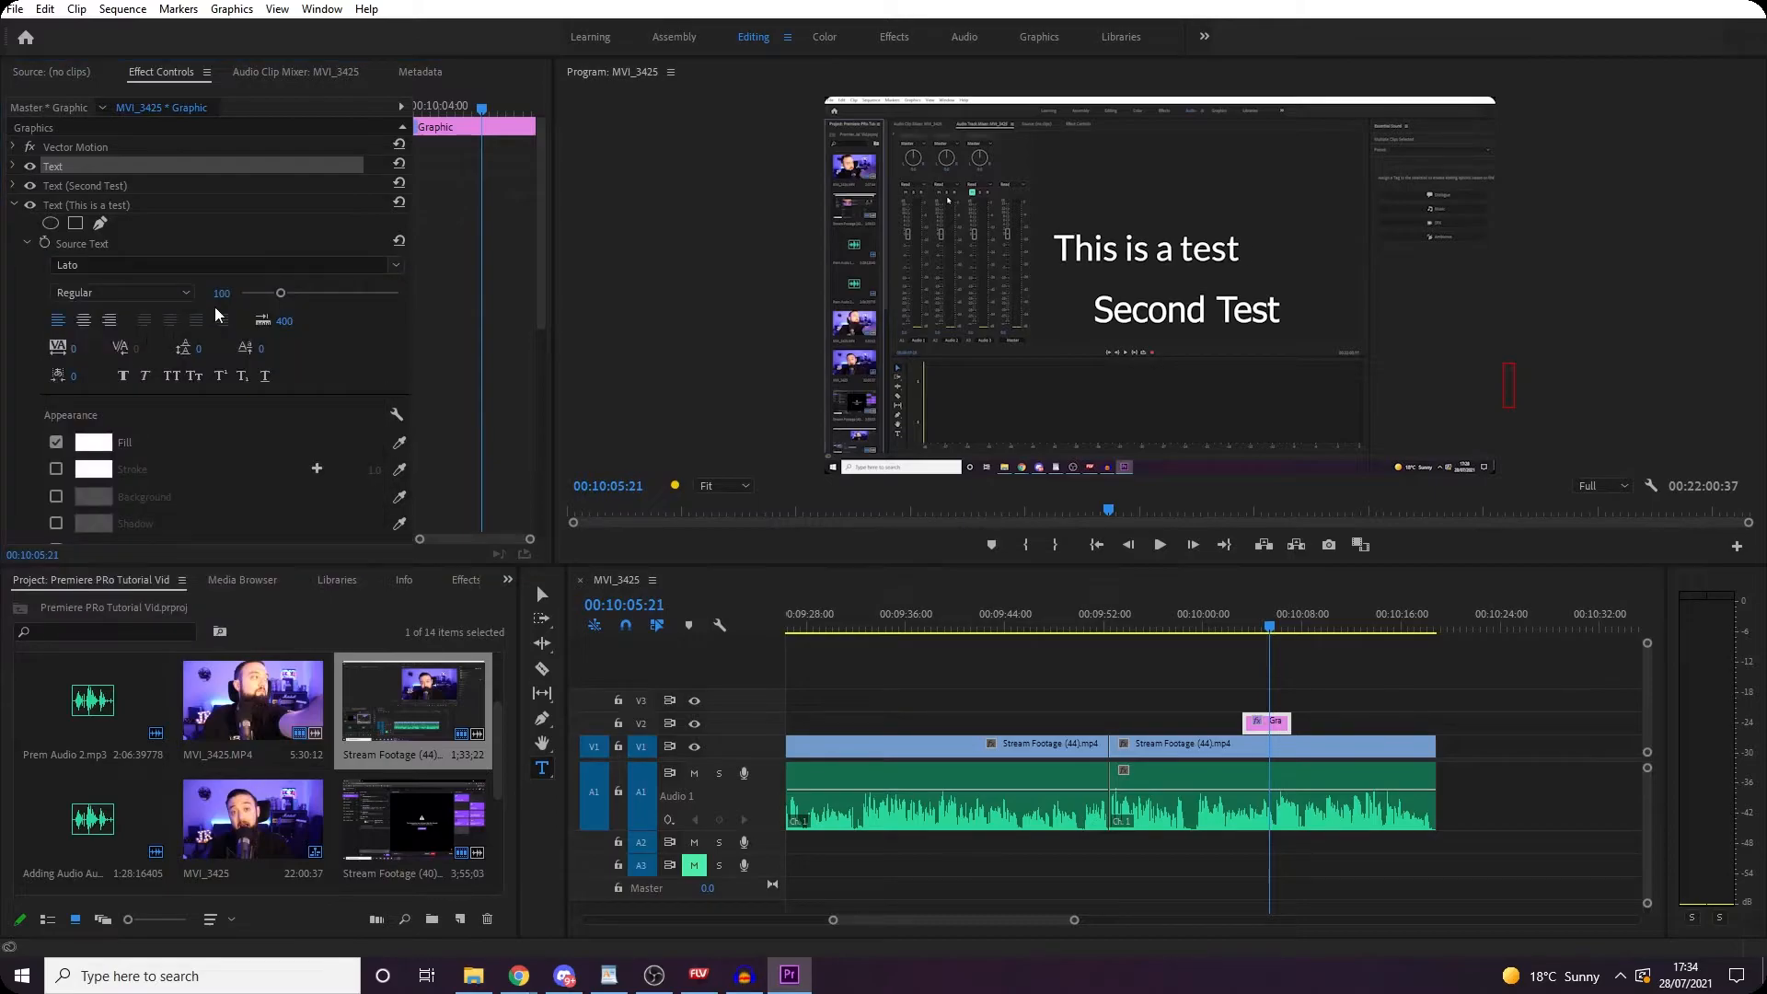
Step: Set the tracking of the "This is a test" text layer to 100
{"action": "left_click", "coordinate": [74, 349]}
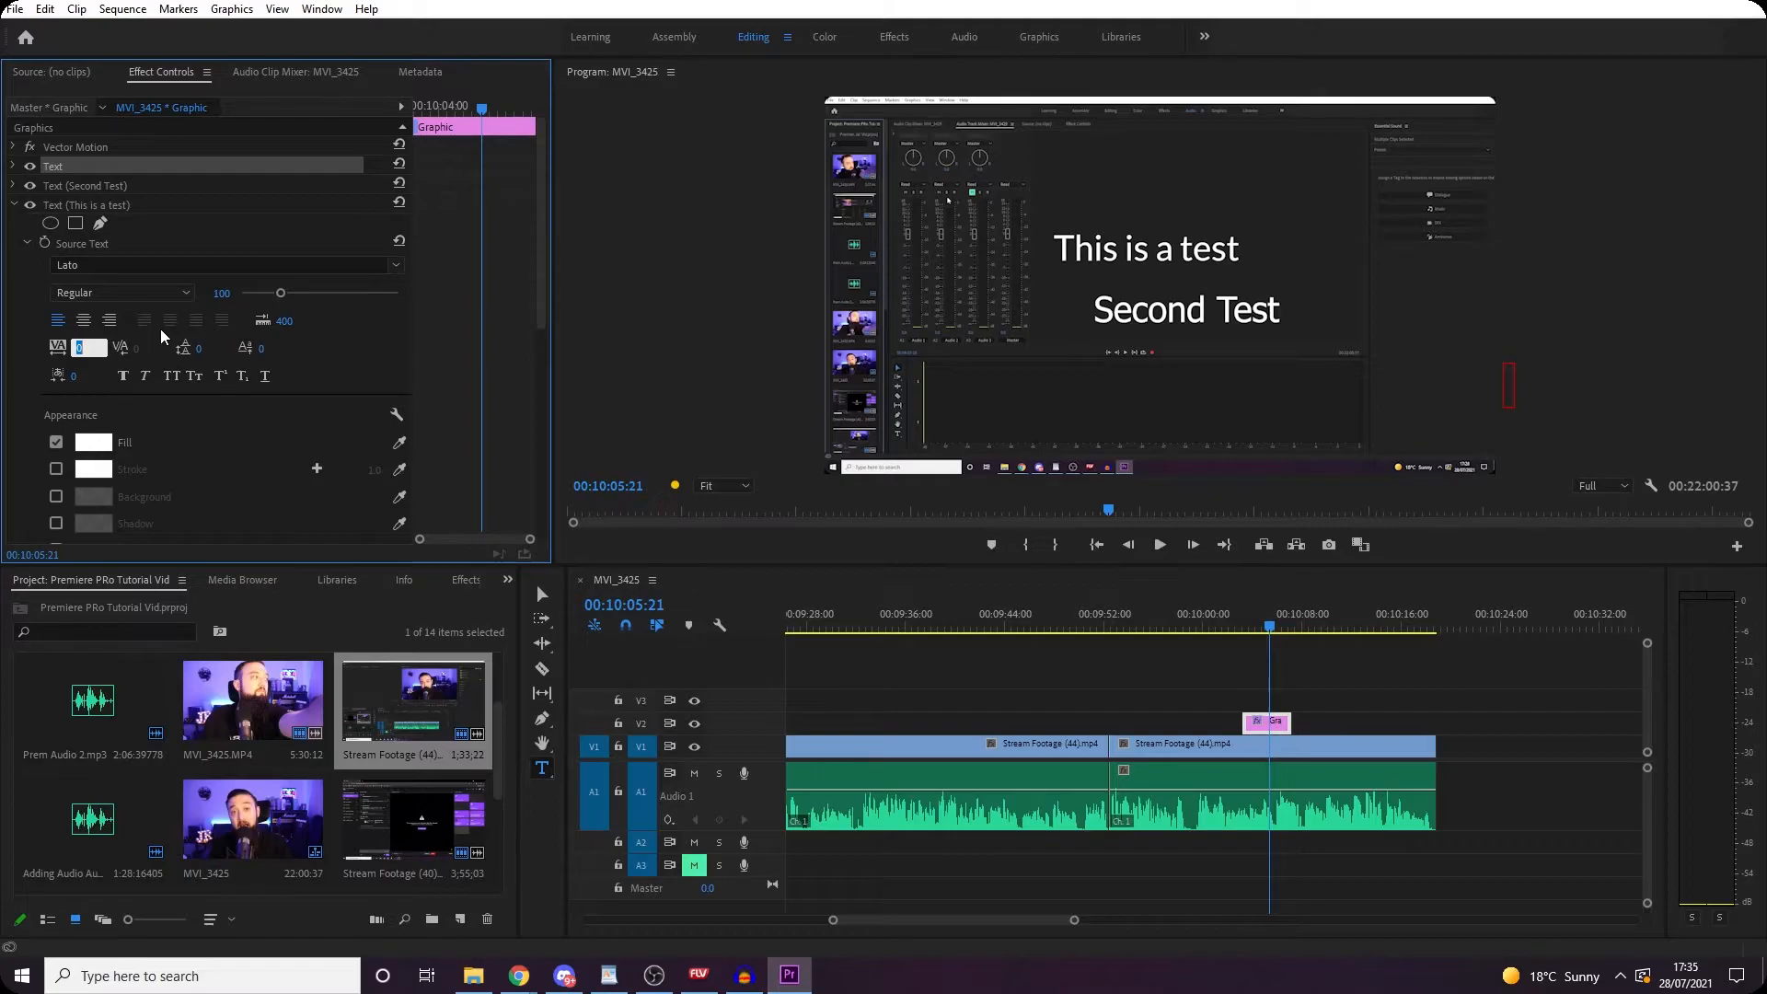
{"action": "type", "text": "100"}
{"action": "key", "text": "Return"}
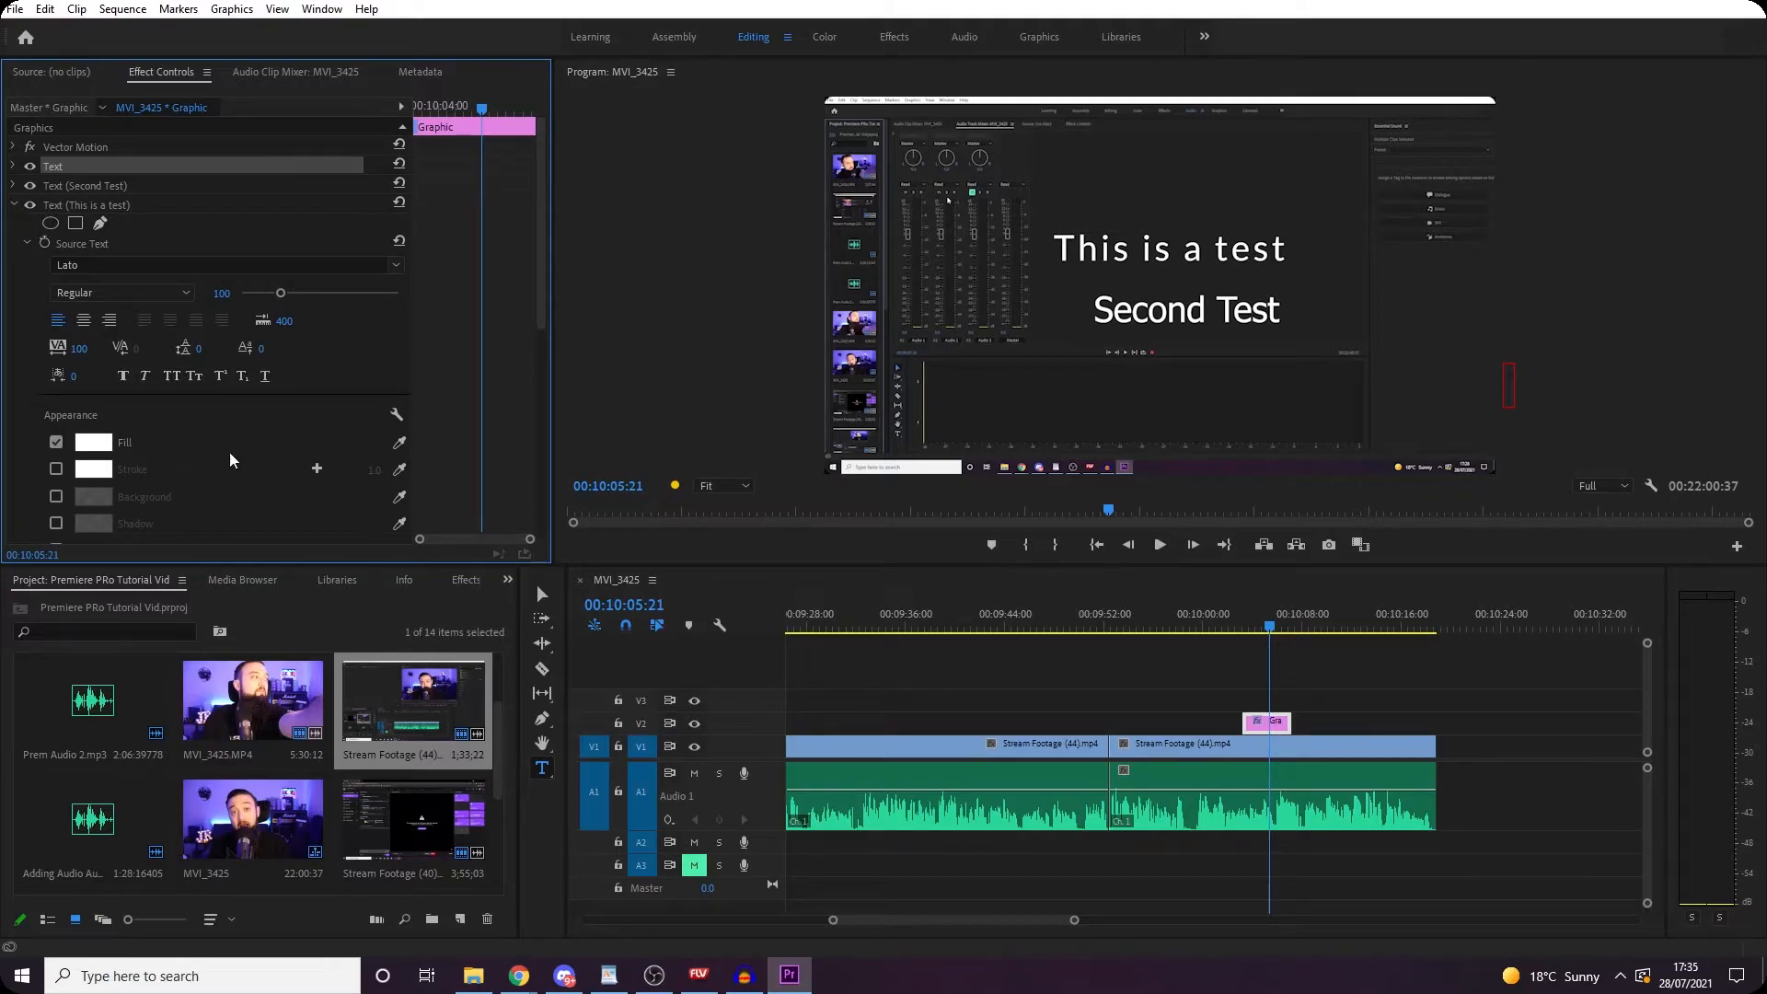
Step: Try centre and right alignment on the "This is a test" text, and return it to left alignment
{"action": "left_click", "coordinate": [83, 319]}
{"action": "left_click", "coordinate": [109, 319]}
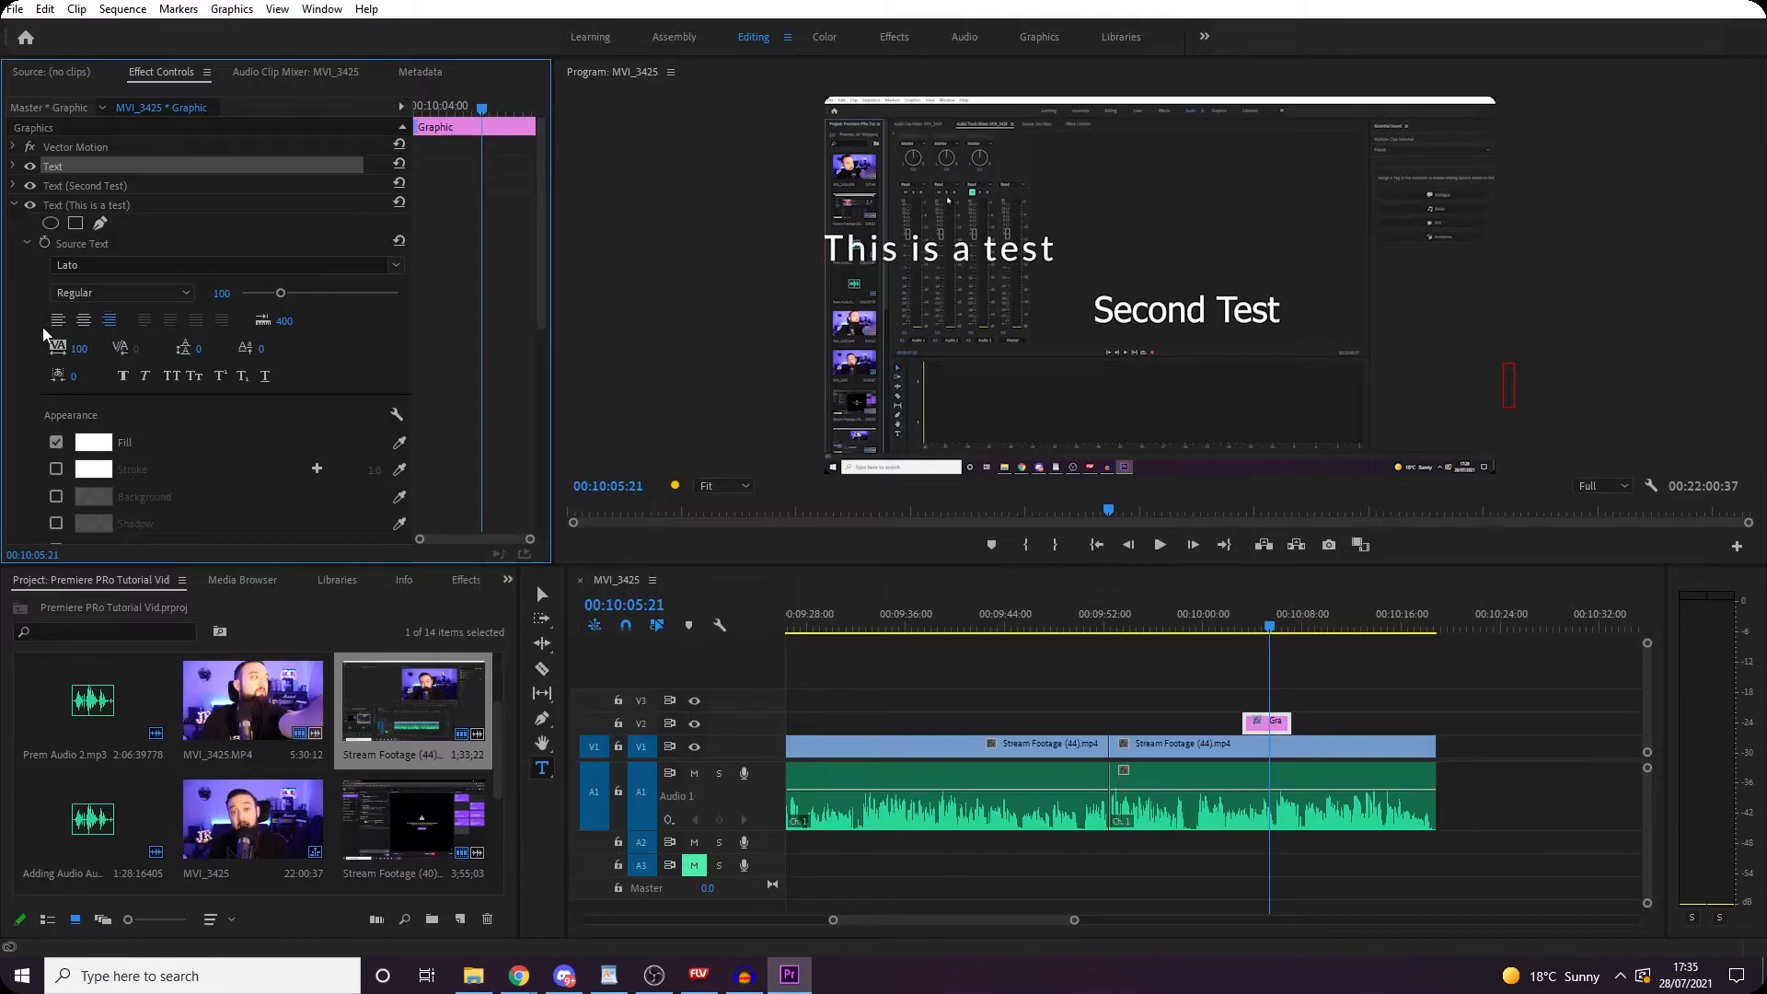
{"action": "left_click", "coordinate": [56, 321]}
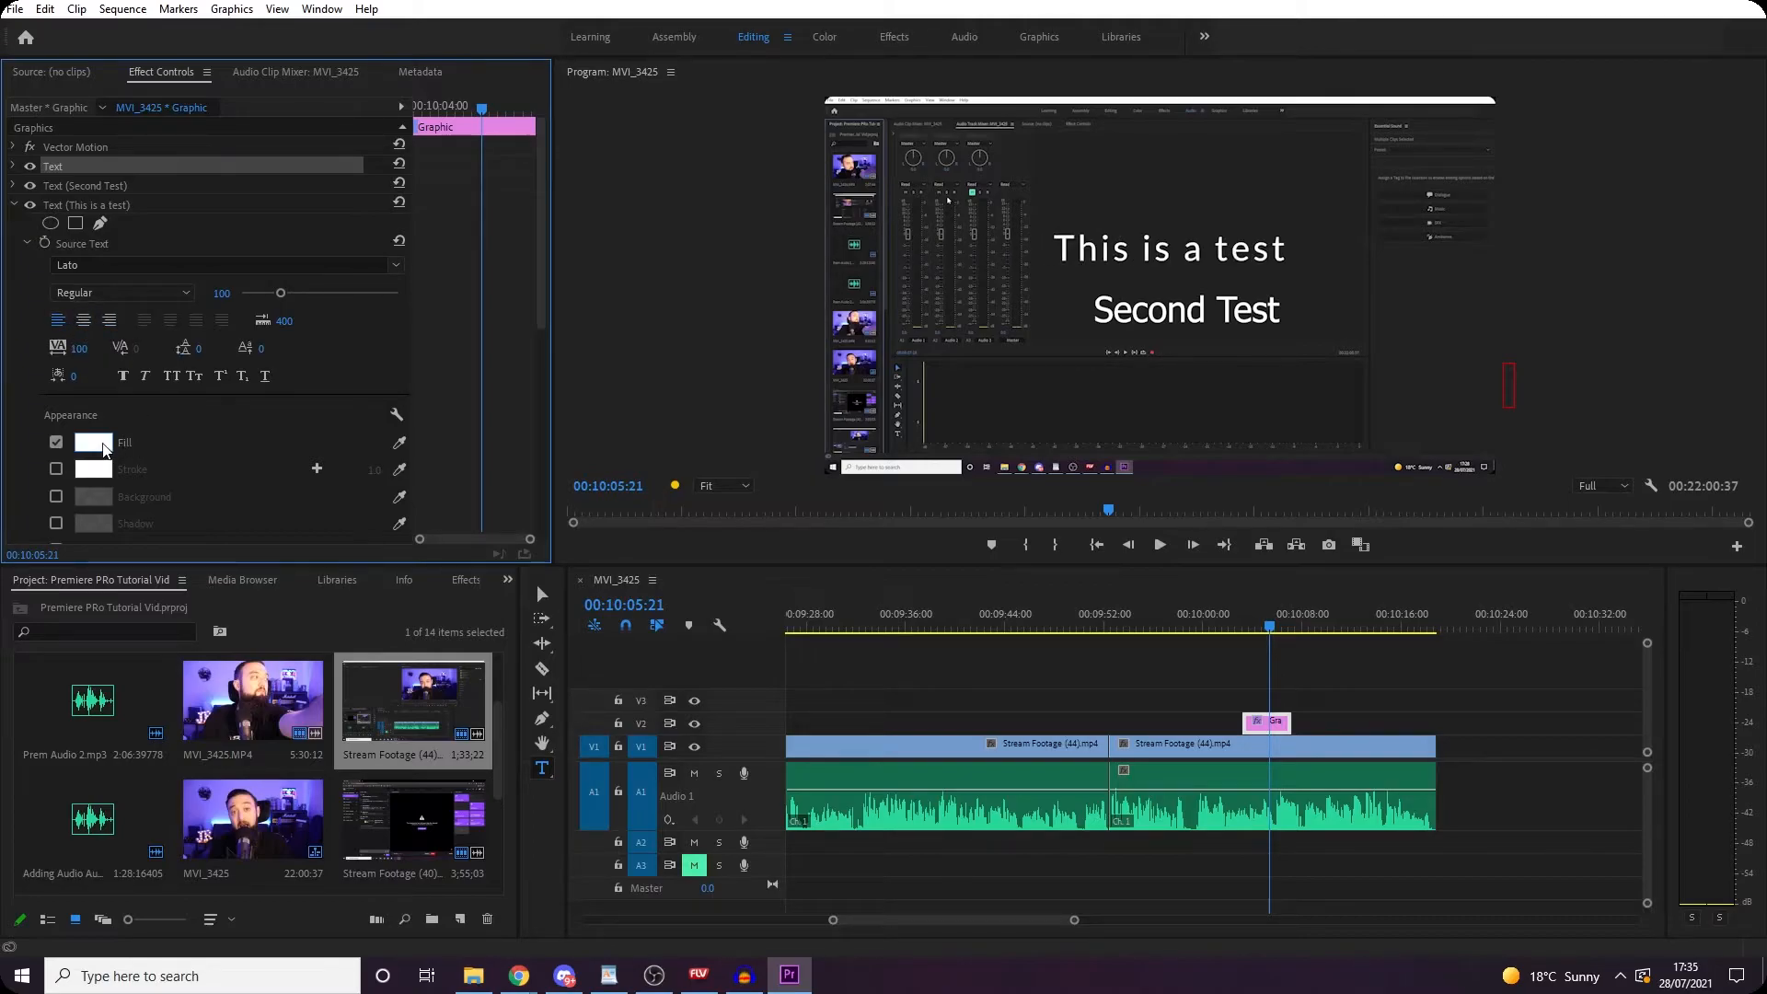
Step: Change the fill colour of the "This is a test" text layer to bright red
{"action": "left_click", "coordinate": [103, 448]}
{"action": "left_click", "coordinate": [774, 432]}
{"action": "left_click", "coordinate": [854, 529]}
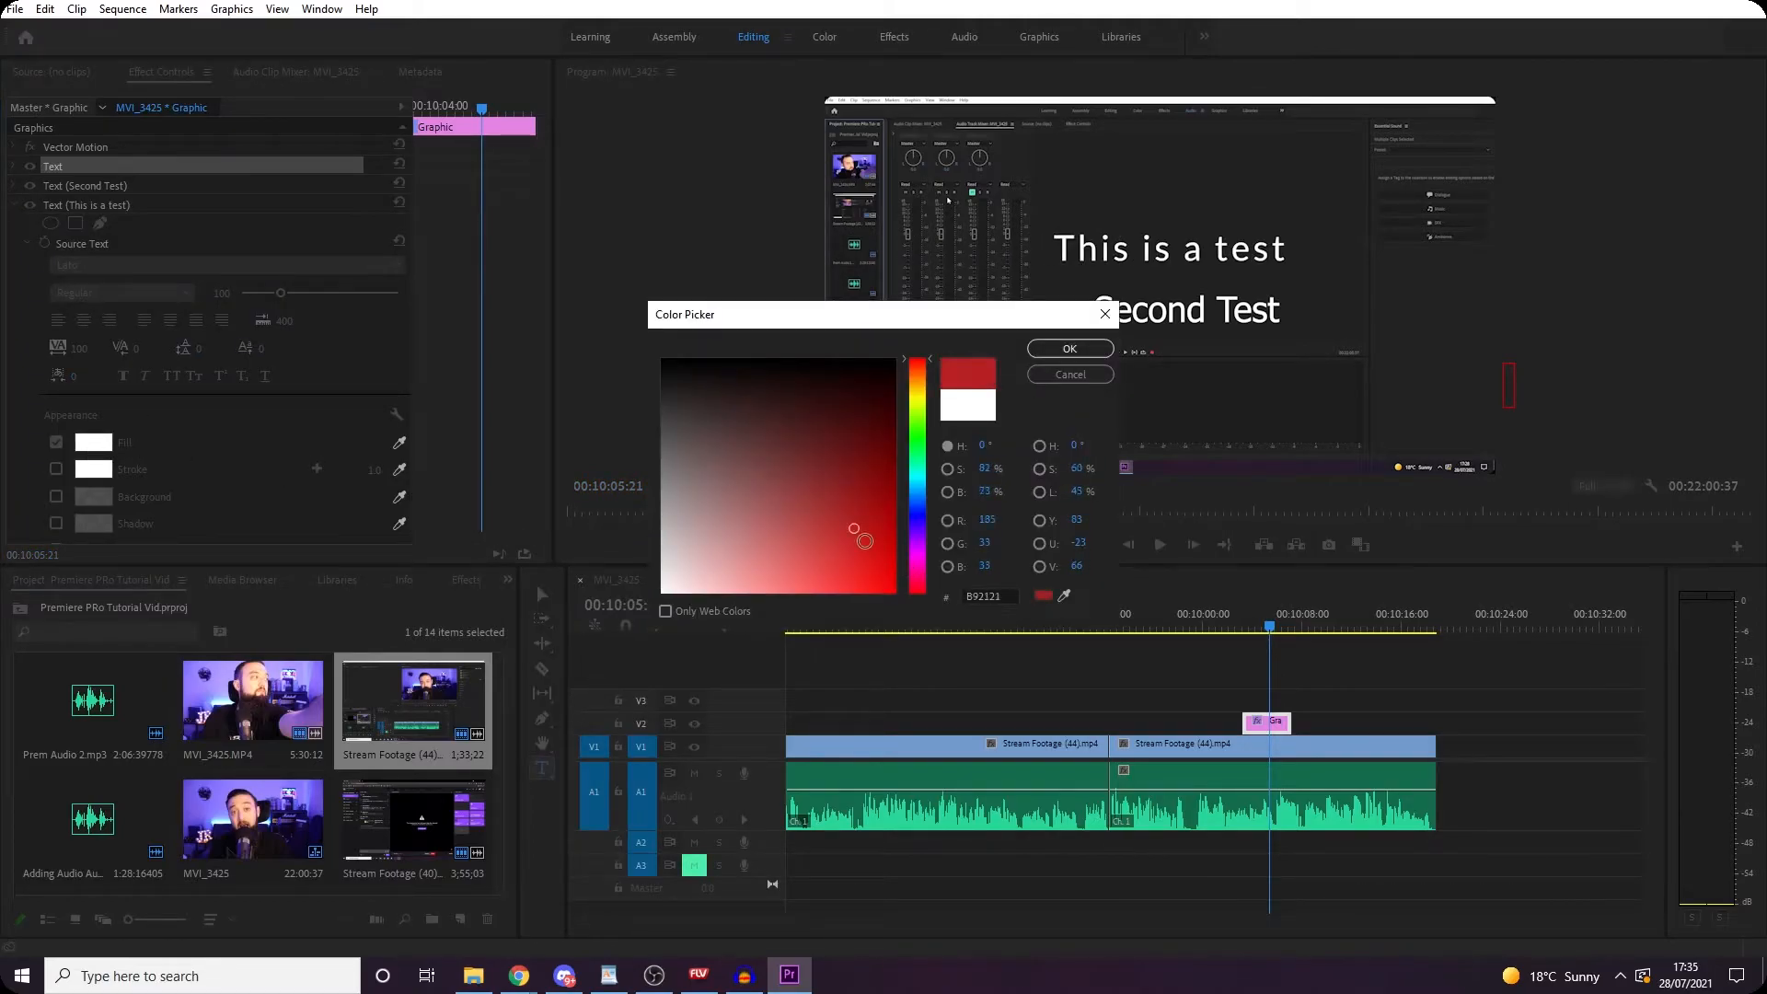
{"action": "left_click", "coordinate": [1070, 348]}
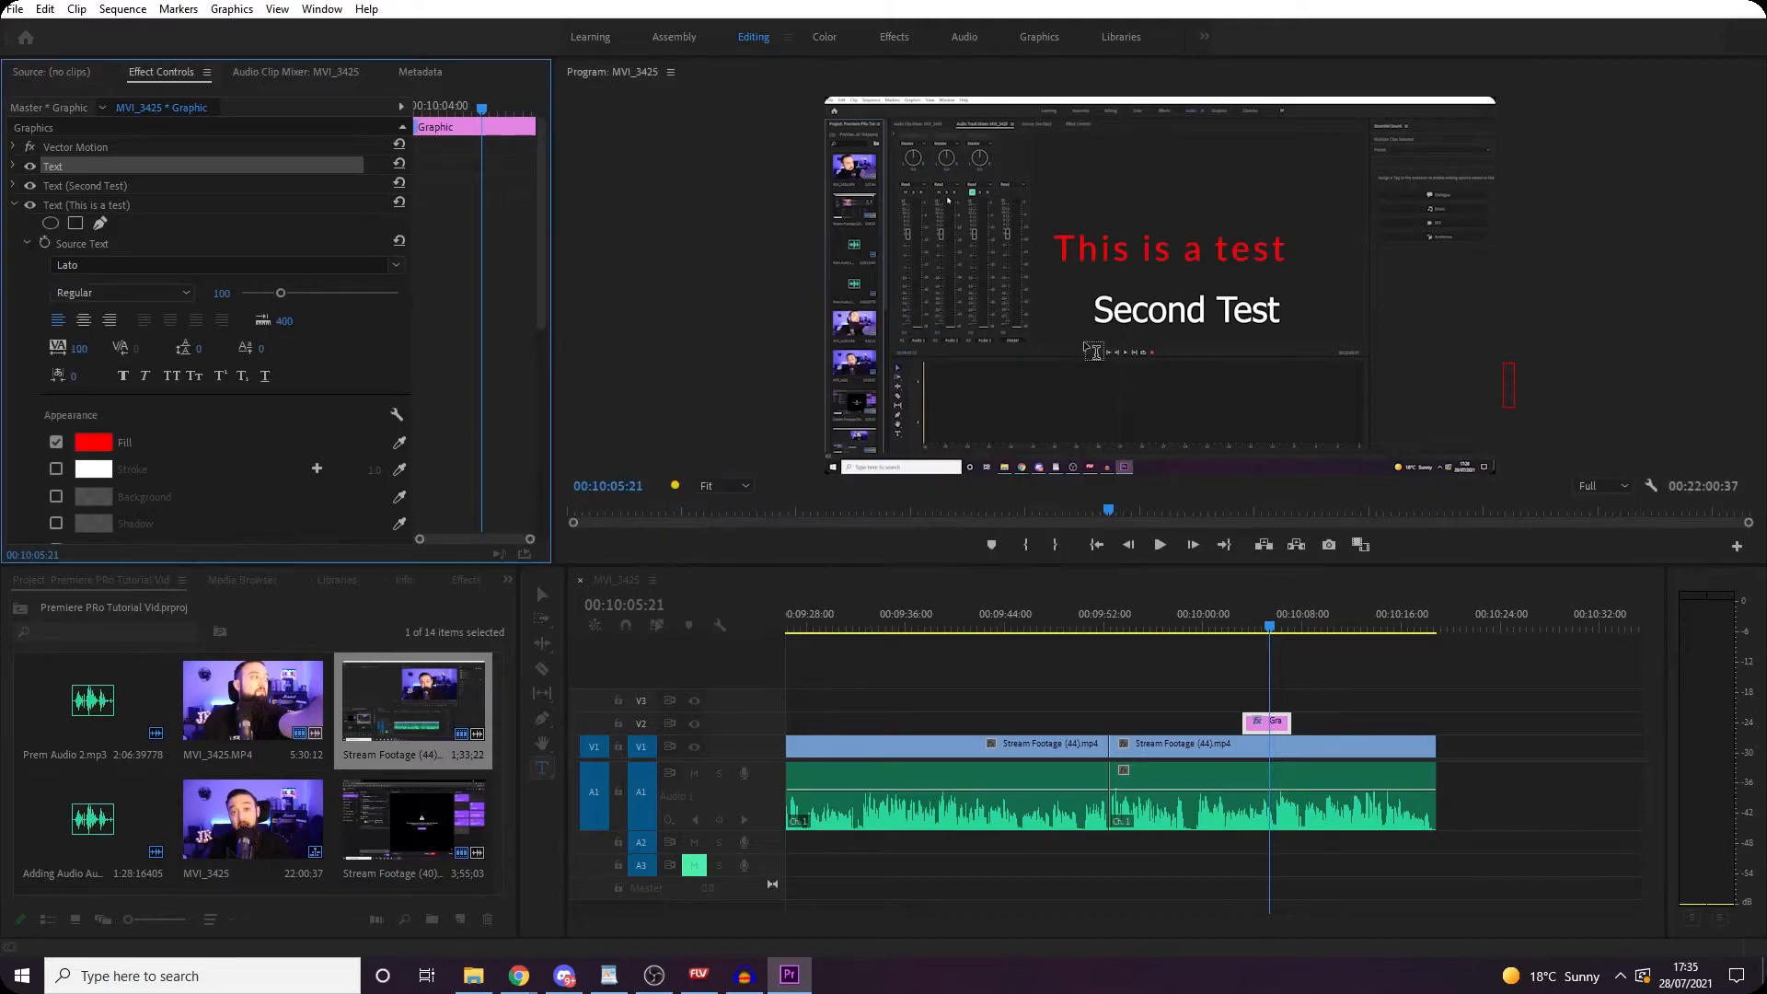
Step: Try a white stroke on the "This is a test" text, turn it off again, and look over the remaining appearance options
{"action": "left_click", "coordinate": [55, 470]}
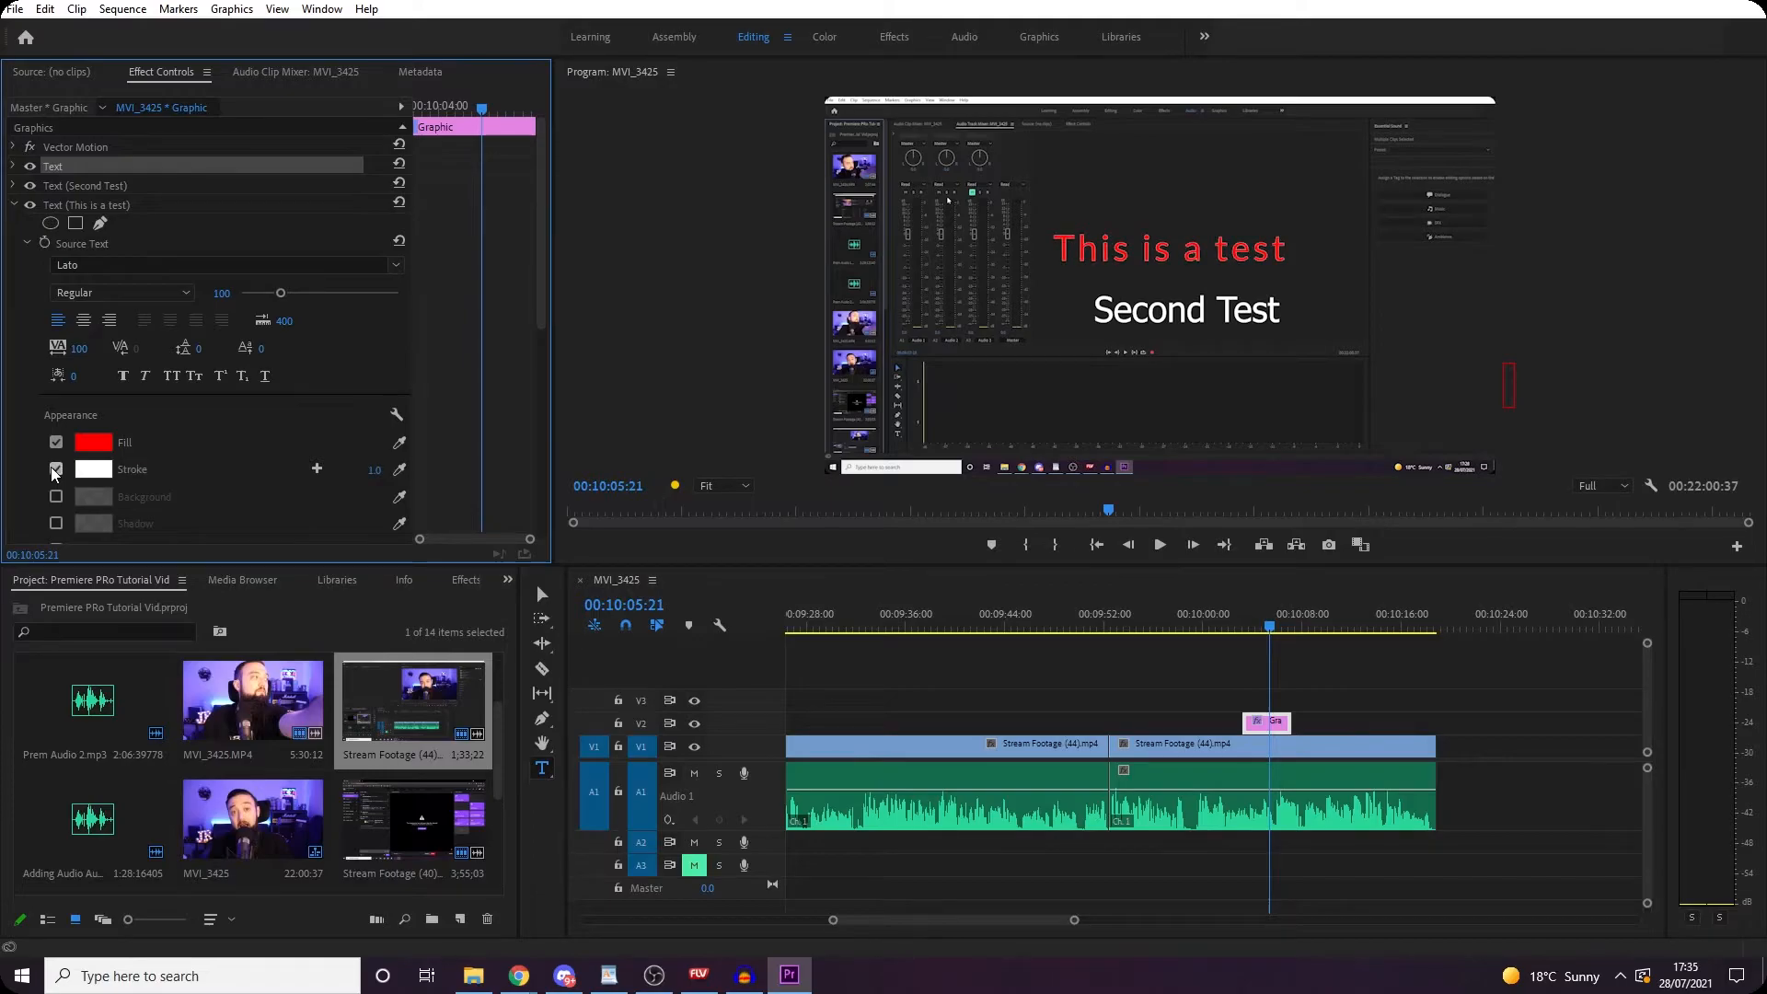
{"action": "left_click", "coordinate": [55, 469]}
{"action": "scroll", "coordinate": [58, 471], "scroll_direction": "down", "scroll_amount": 2}
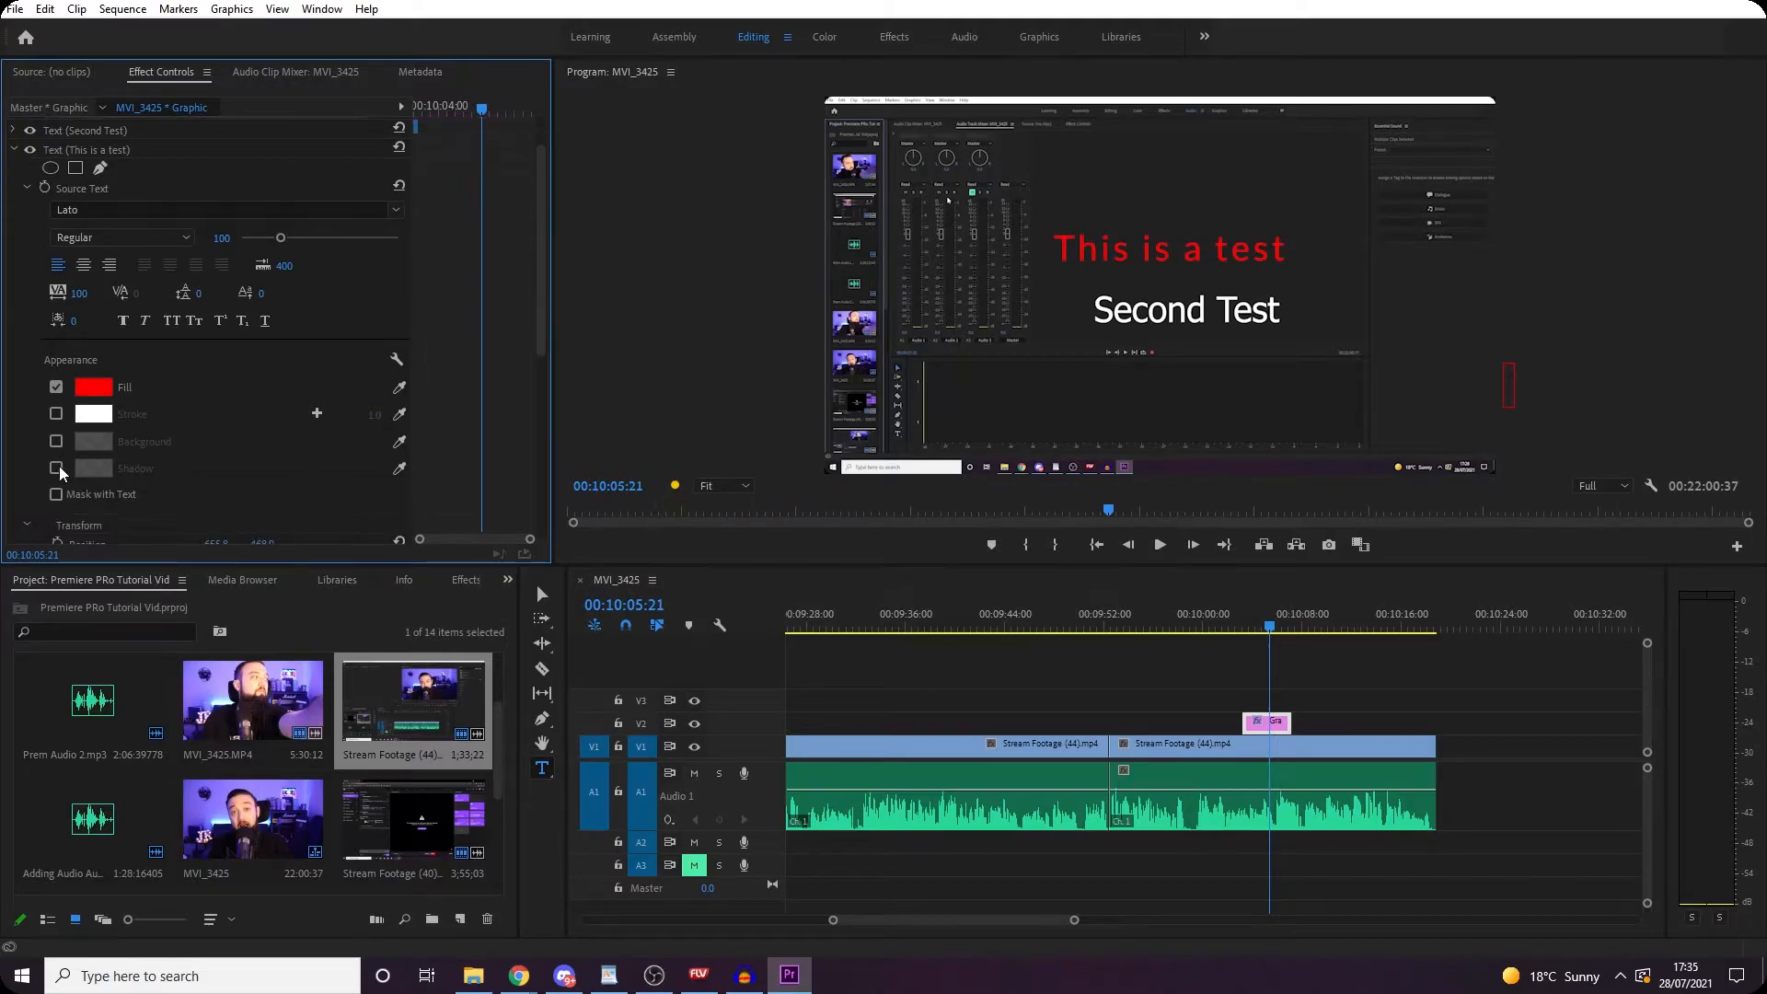
{"action": "scroll", "coordinate": [60, 471], "scroll_direction": "down", "scroll_amount": 1}
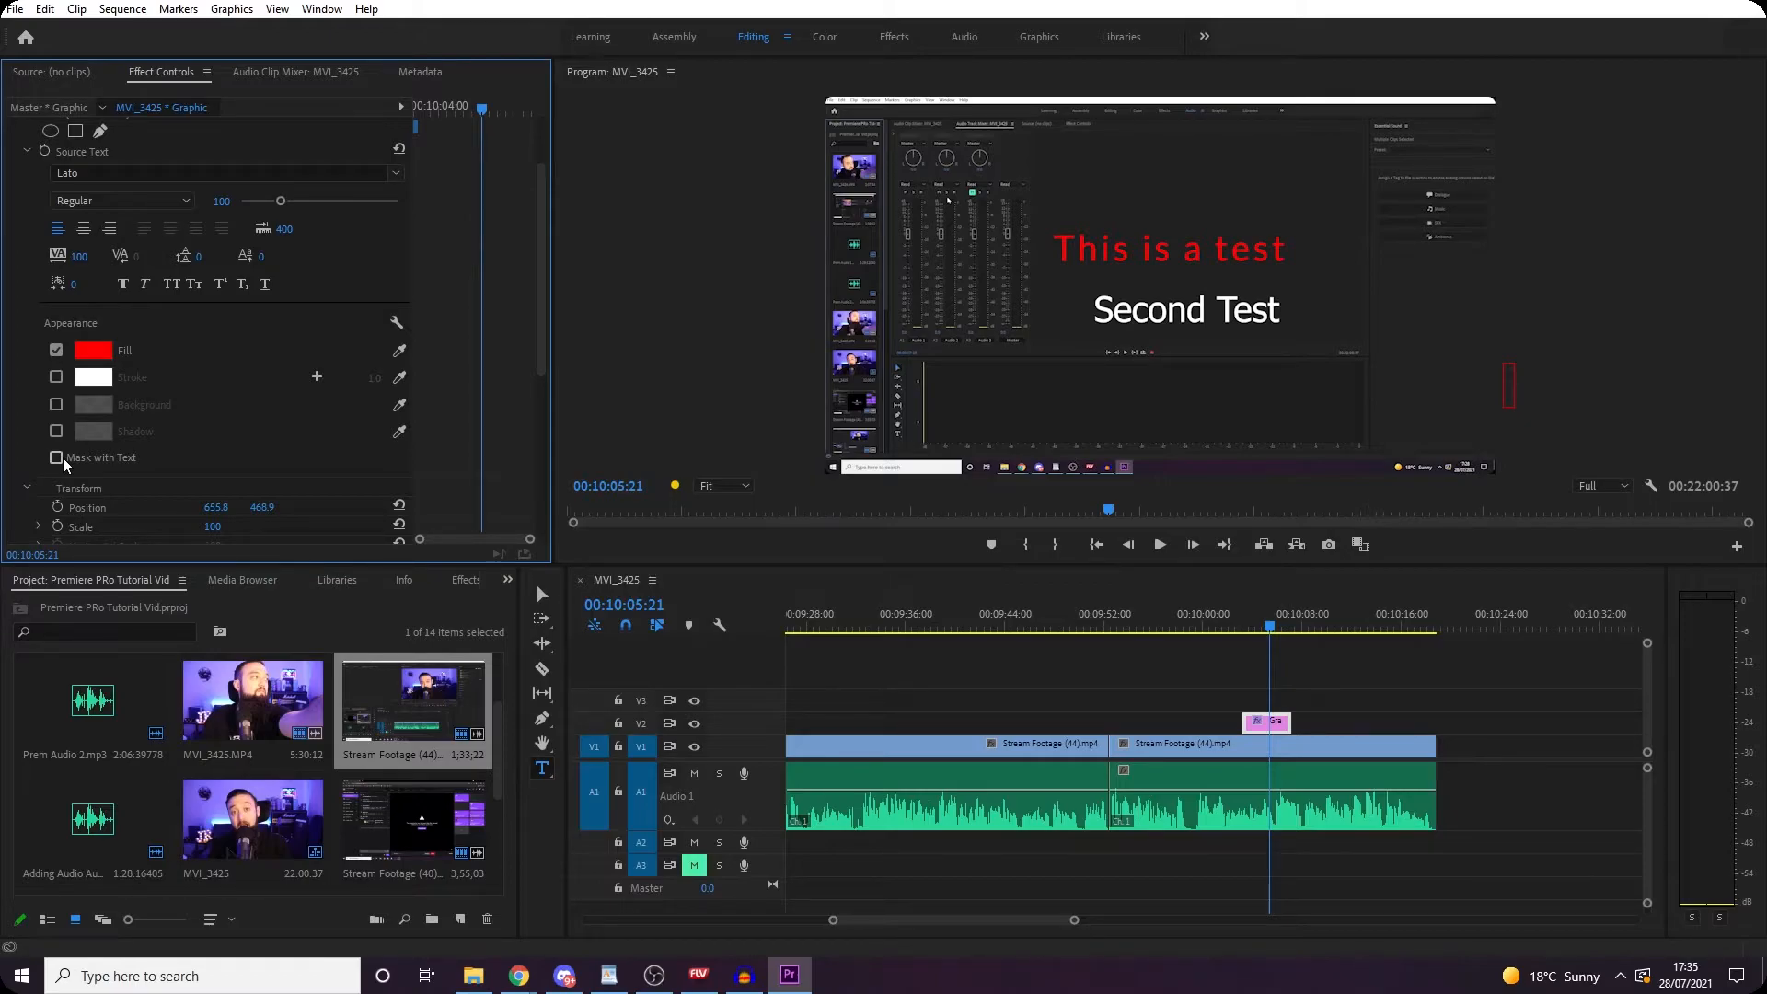
{"action": "scroll", "coordinate": [96, 470], "scroll_direction": "up", "scroll_amount": 2}
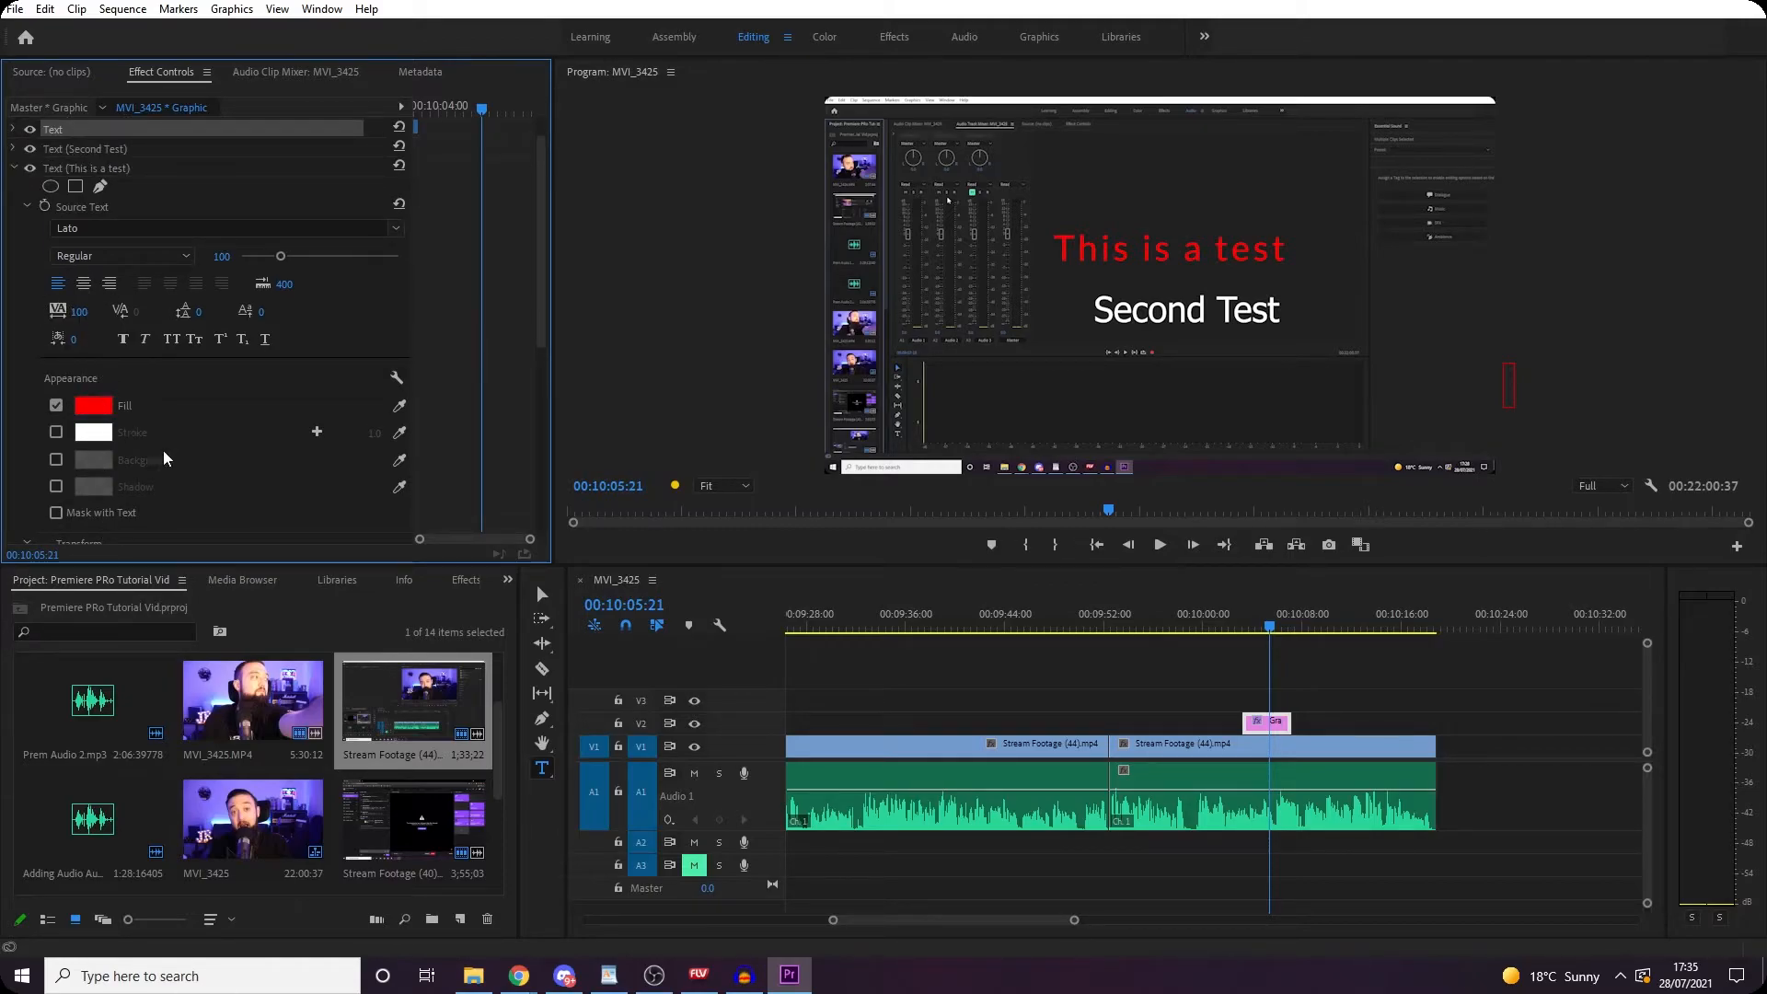
{"action": "key", "text": "alt+Tab"}
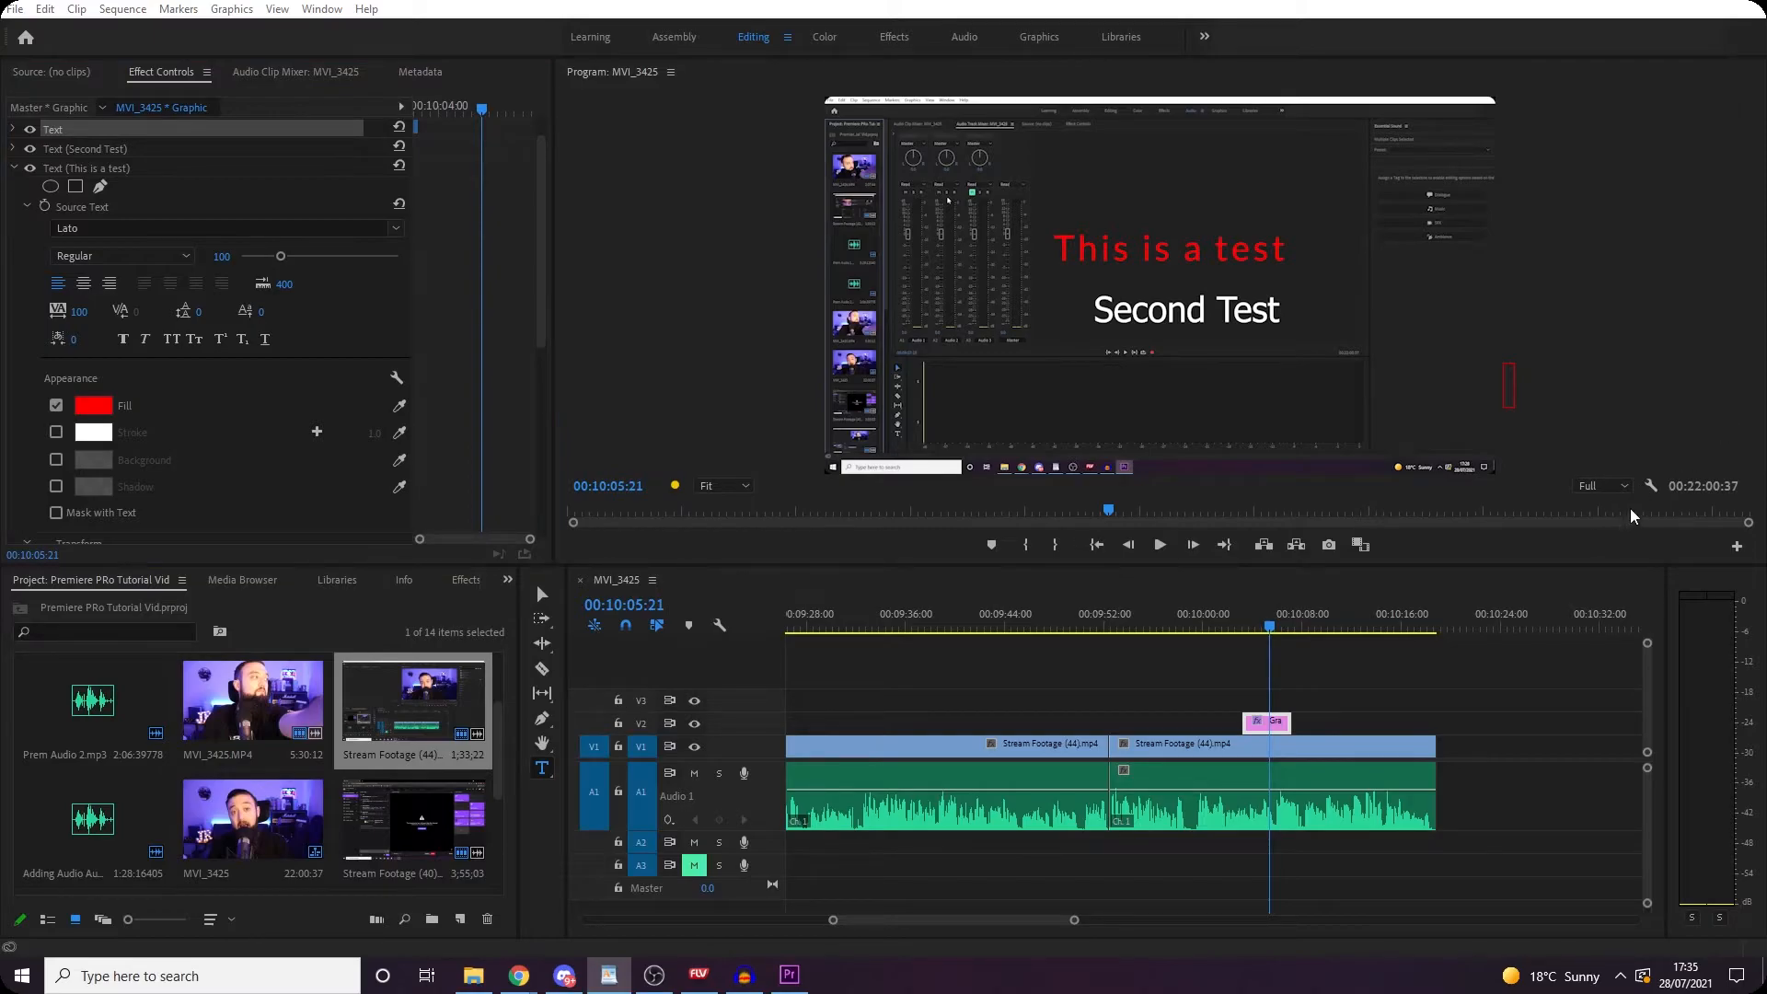
Step: Switch to the Effects workspace, add a Cross Dissolve to the start of the text clip on V2, and play it back
{"action": "left_click", "coordinate": [1268, 723]}
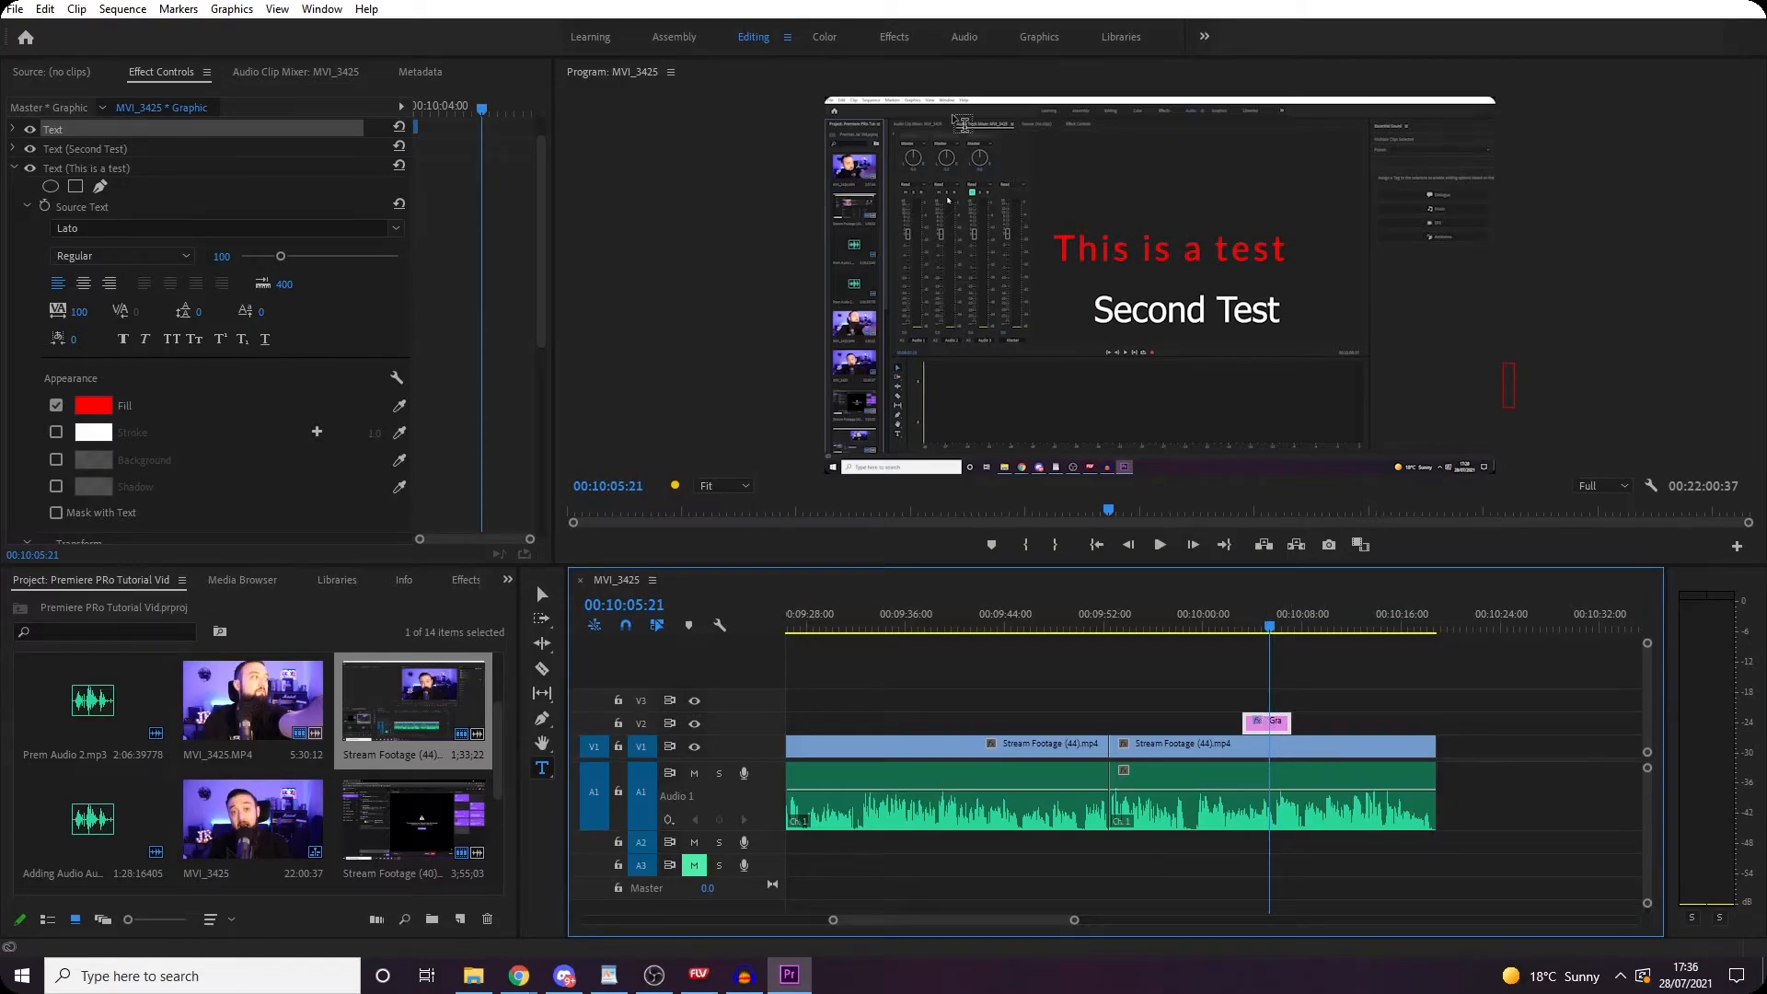
{"action": "left_click", "coordinate": [894, 36]}
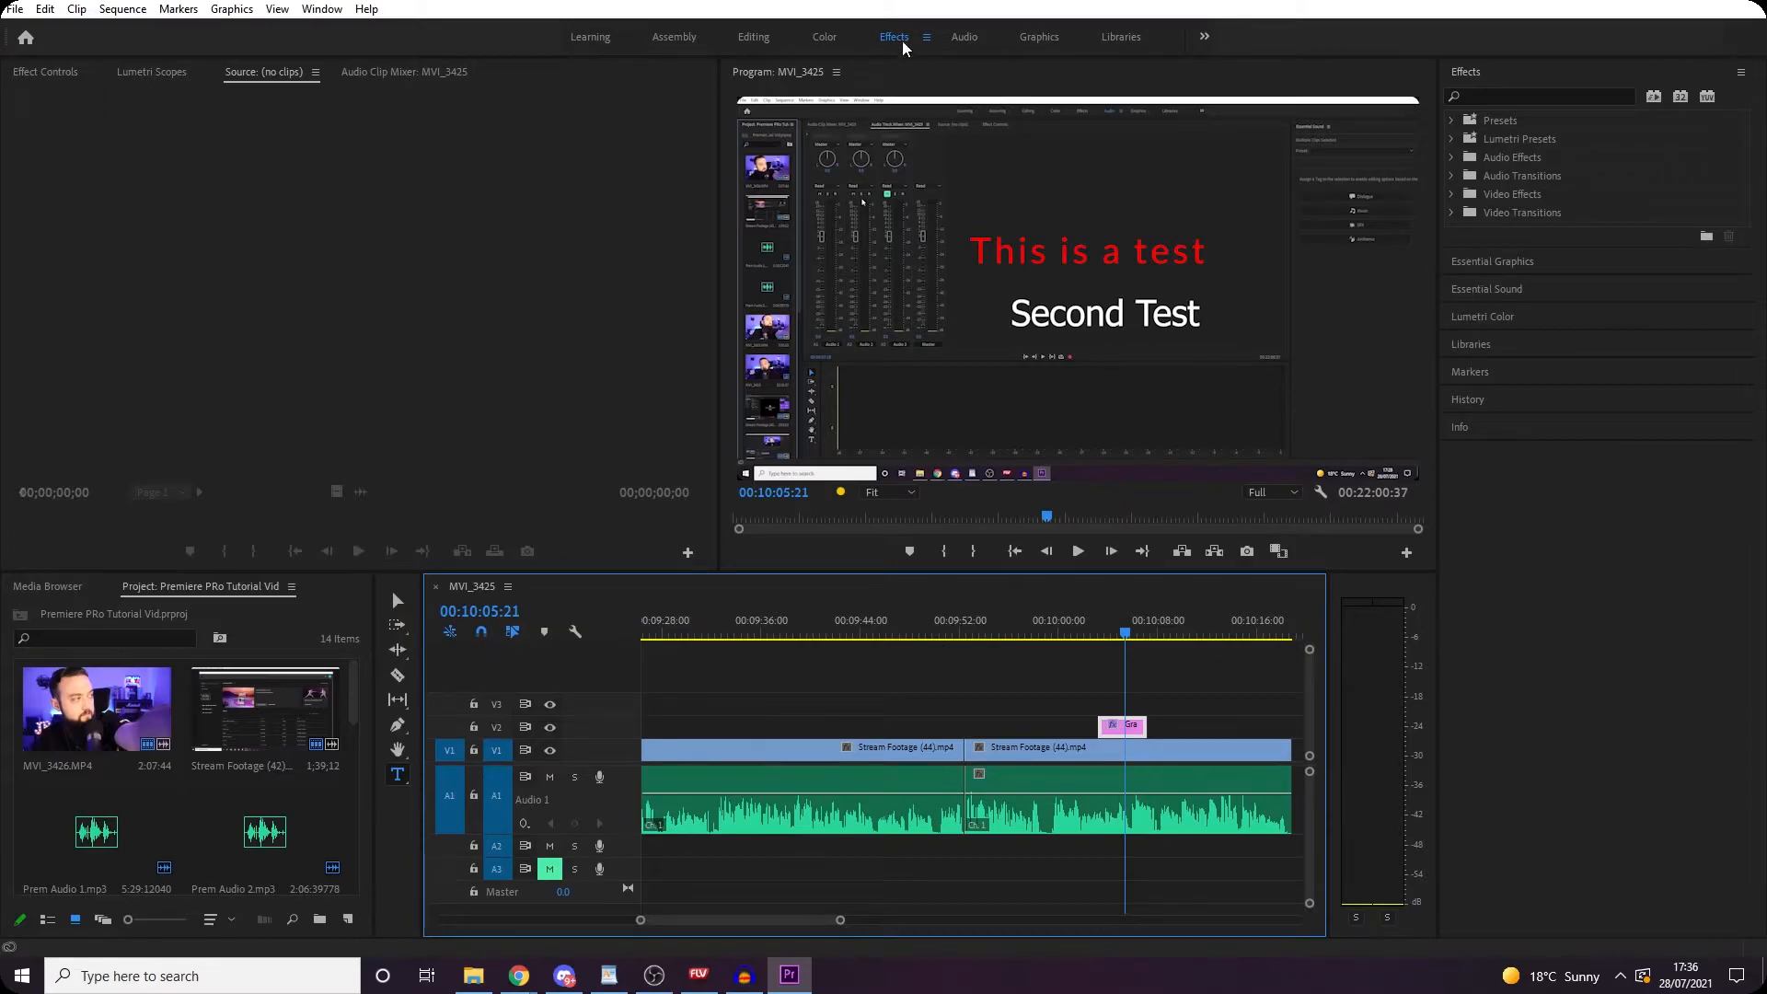
{"action": "left_click", "coordinate": [1452, 213]}
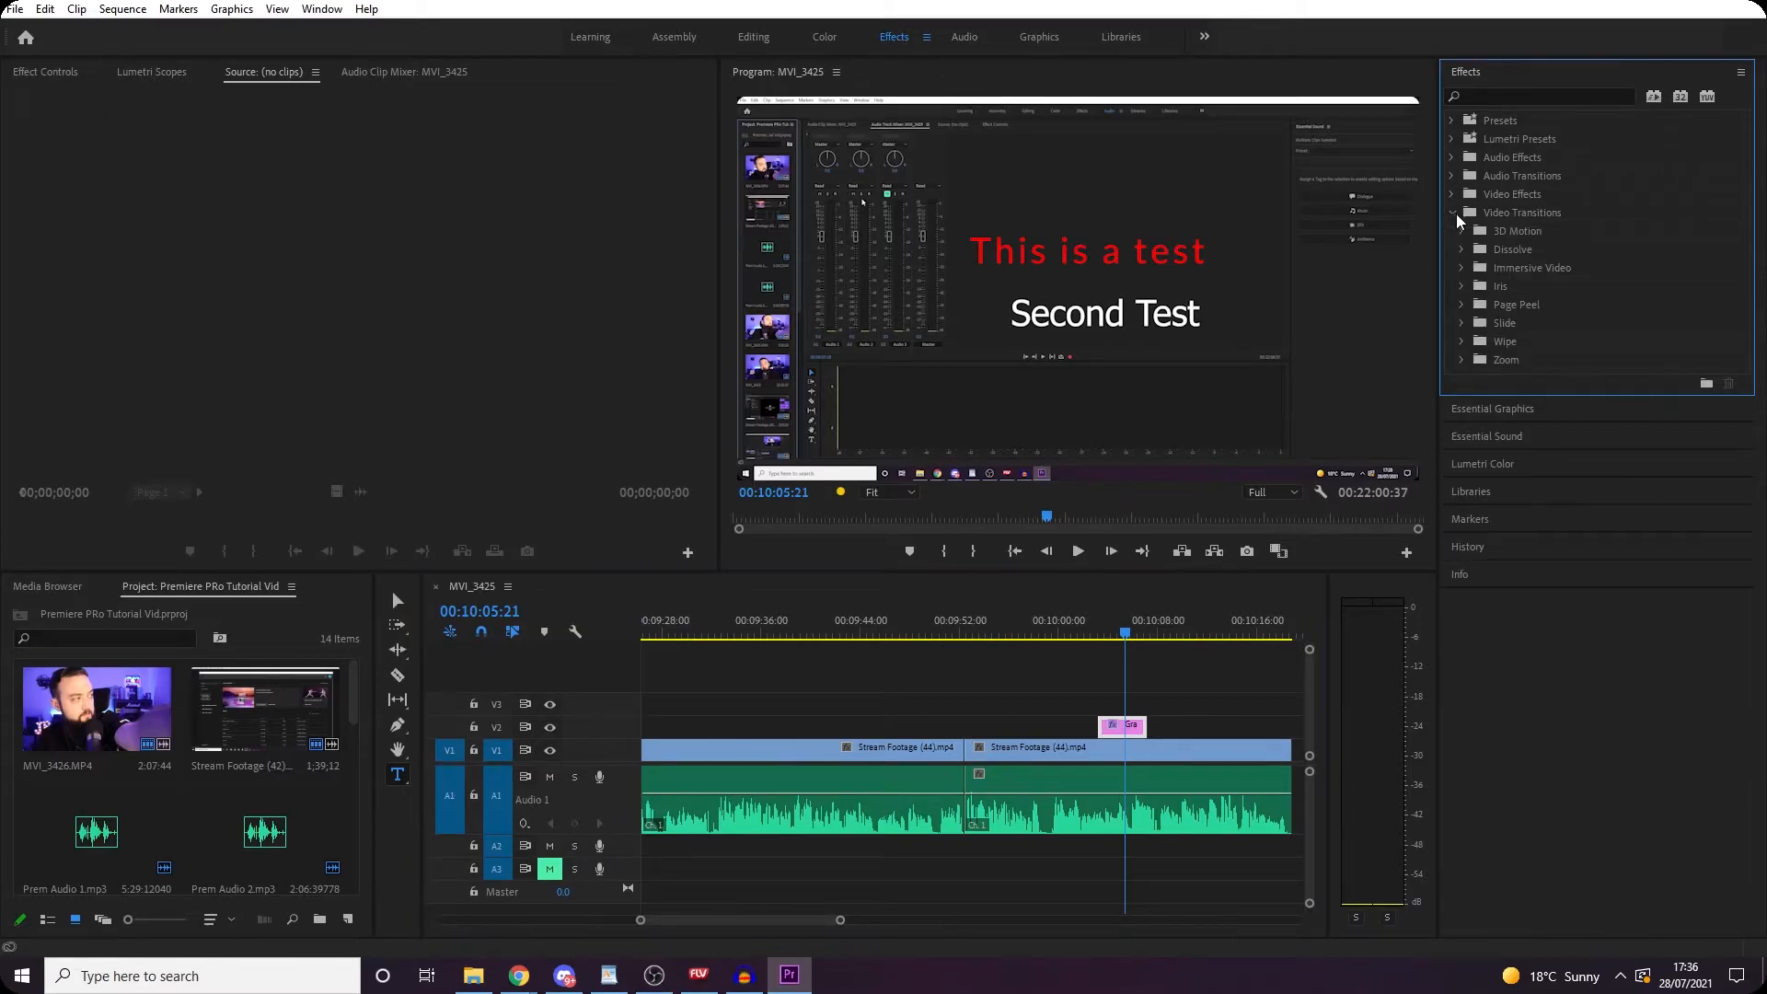
{"action": "left_click", "coordinate": [1463, 249]}
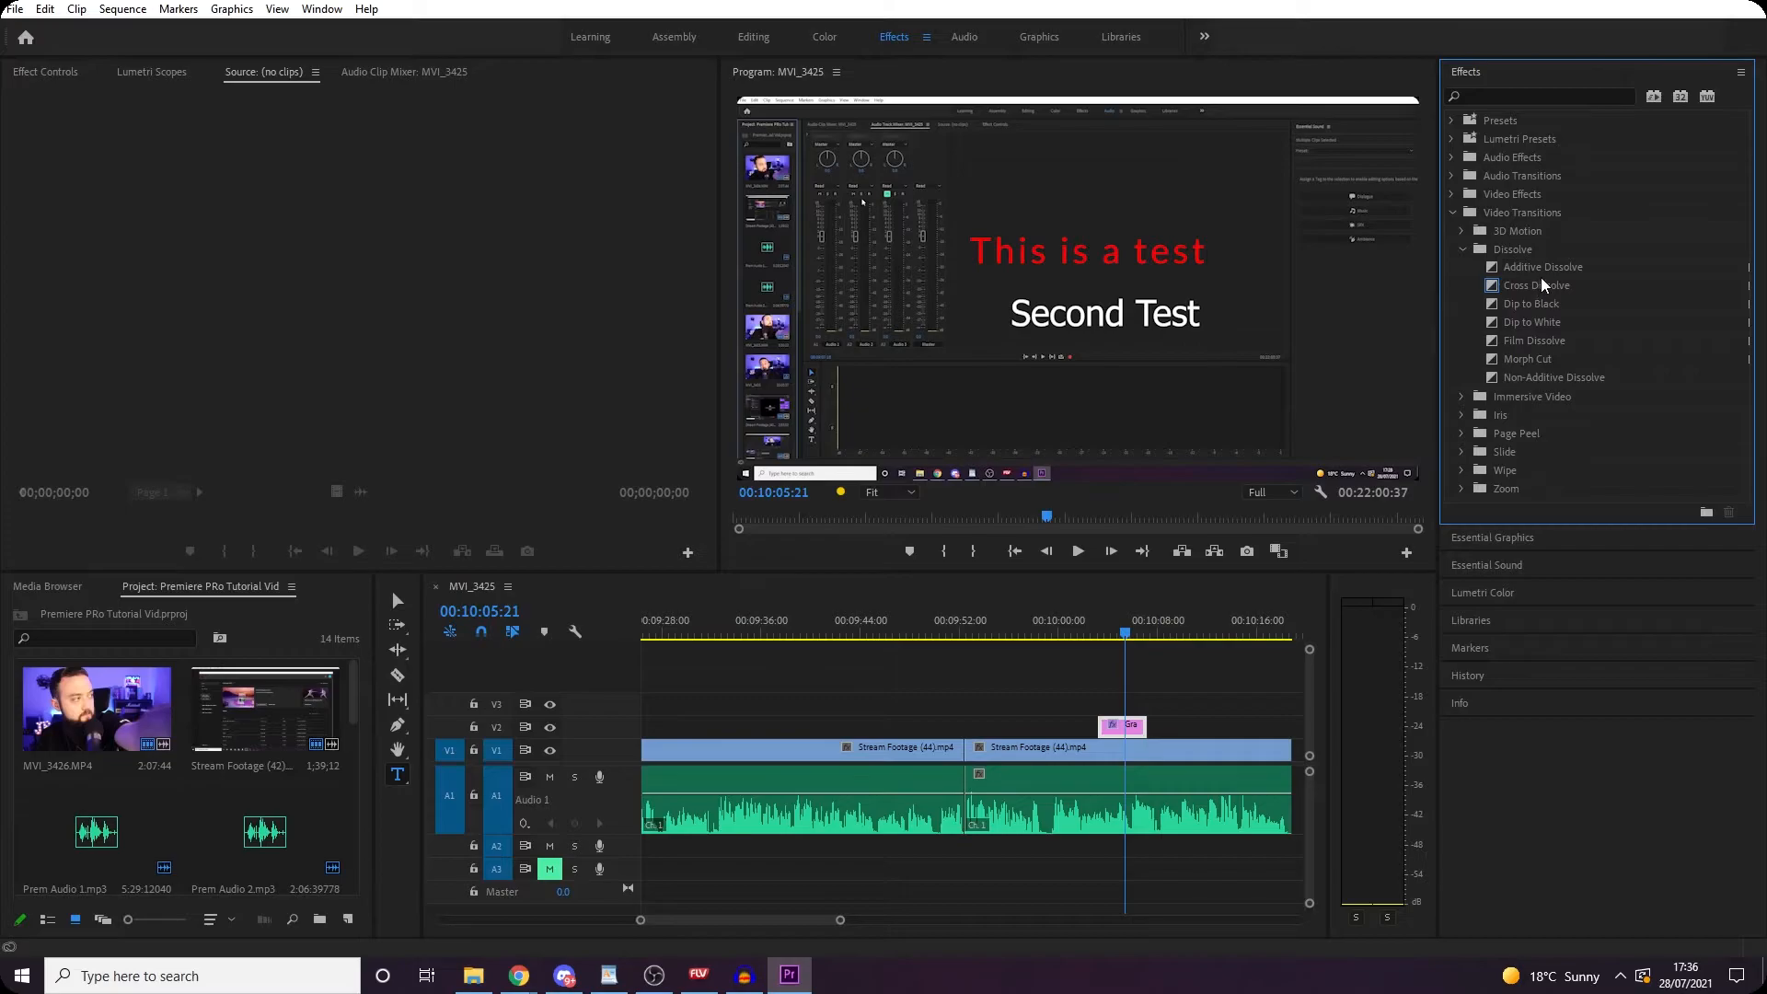
{"action": "left_click", "coordinate": [1544, 286]}
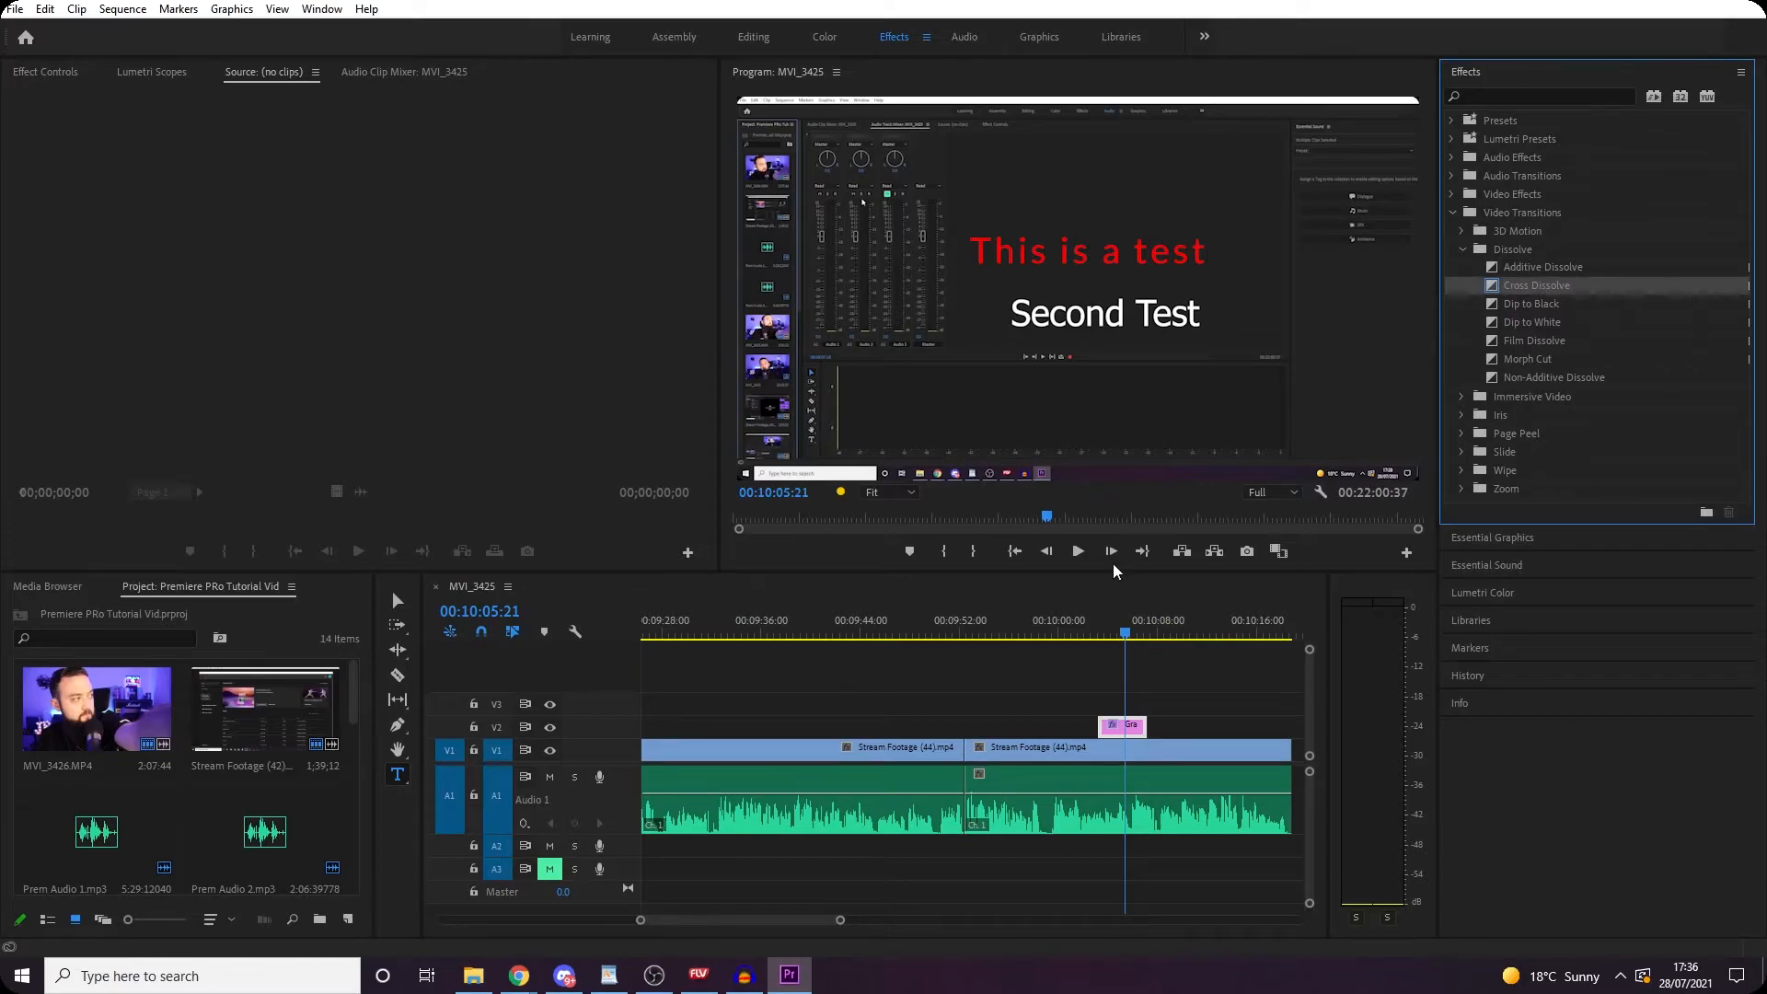
{"action": "left_click_drag", "start_coordinate": [1114, 571], "coordinate": [1104, 726]}
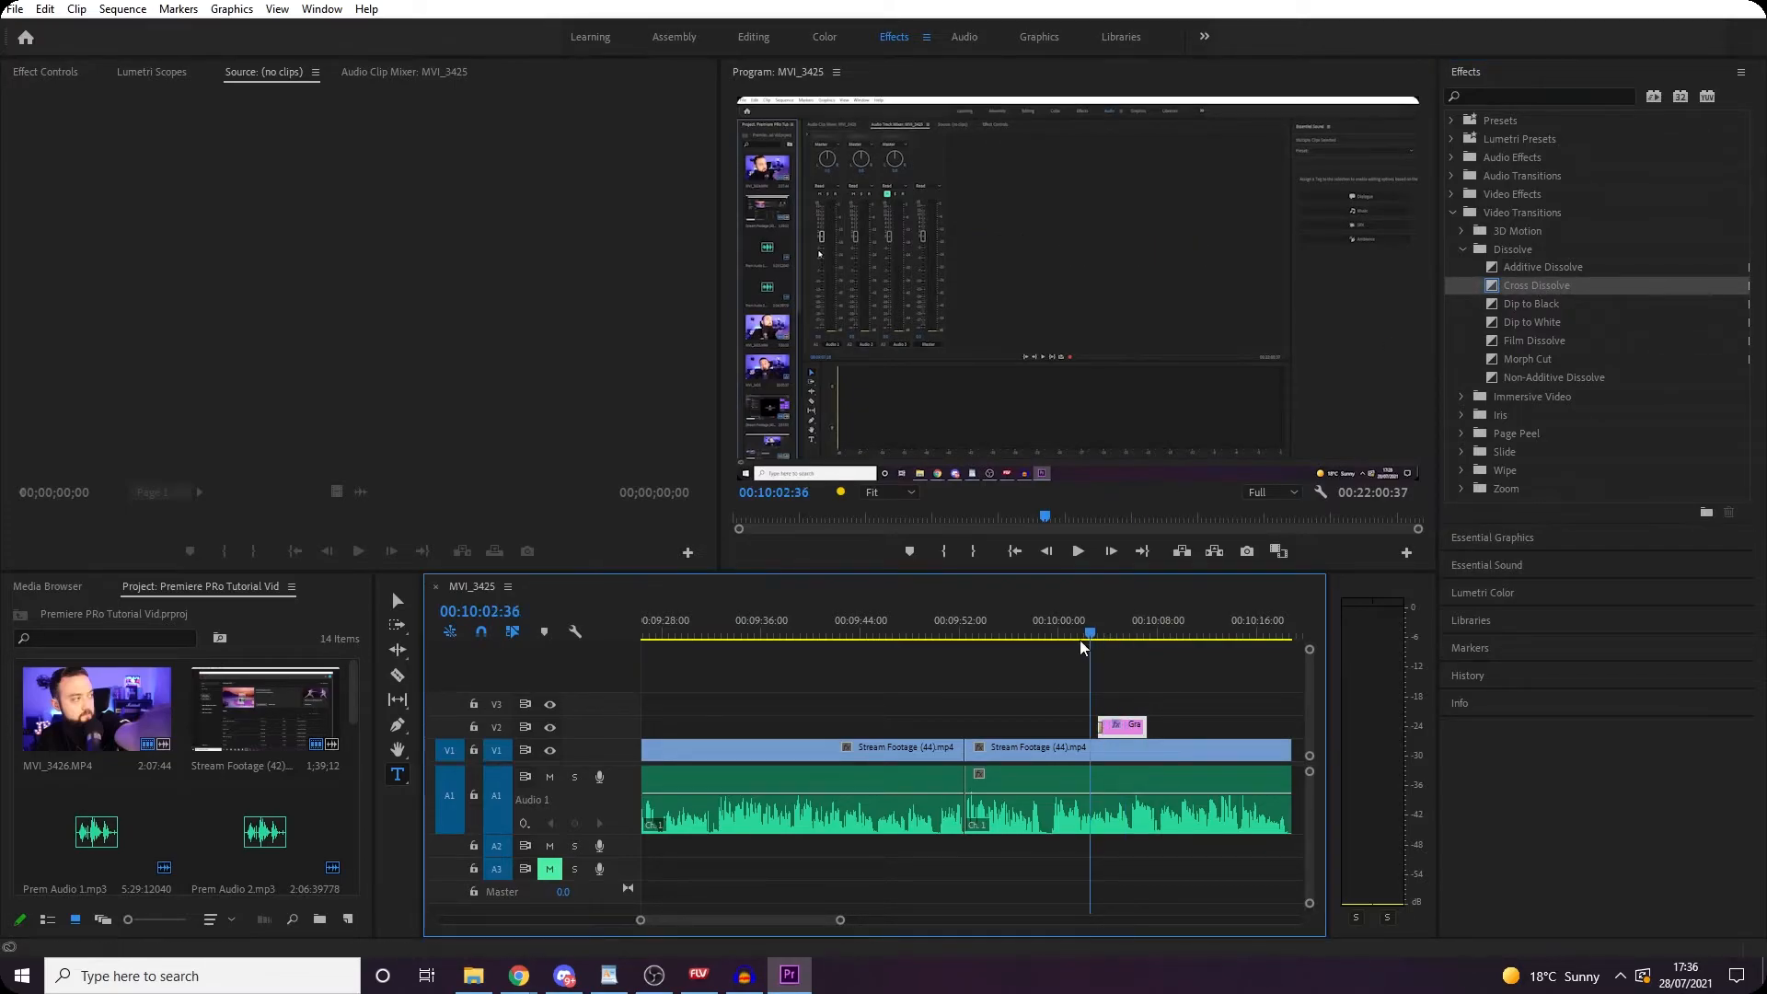
{"action": "key", "text": "space"}
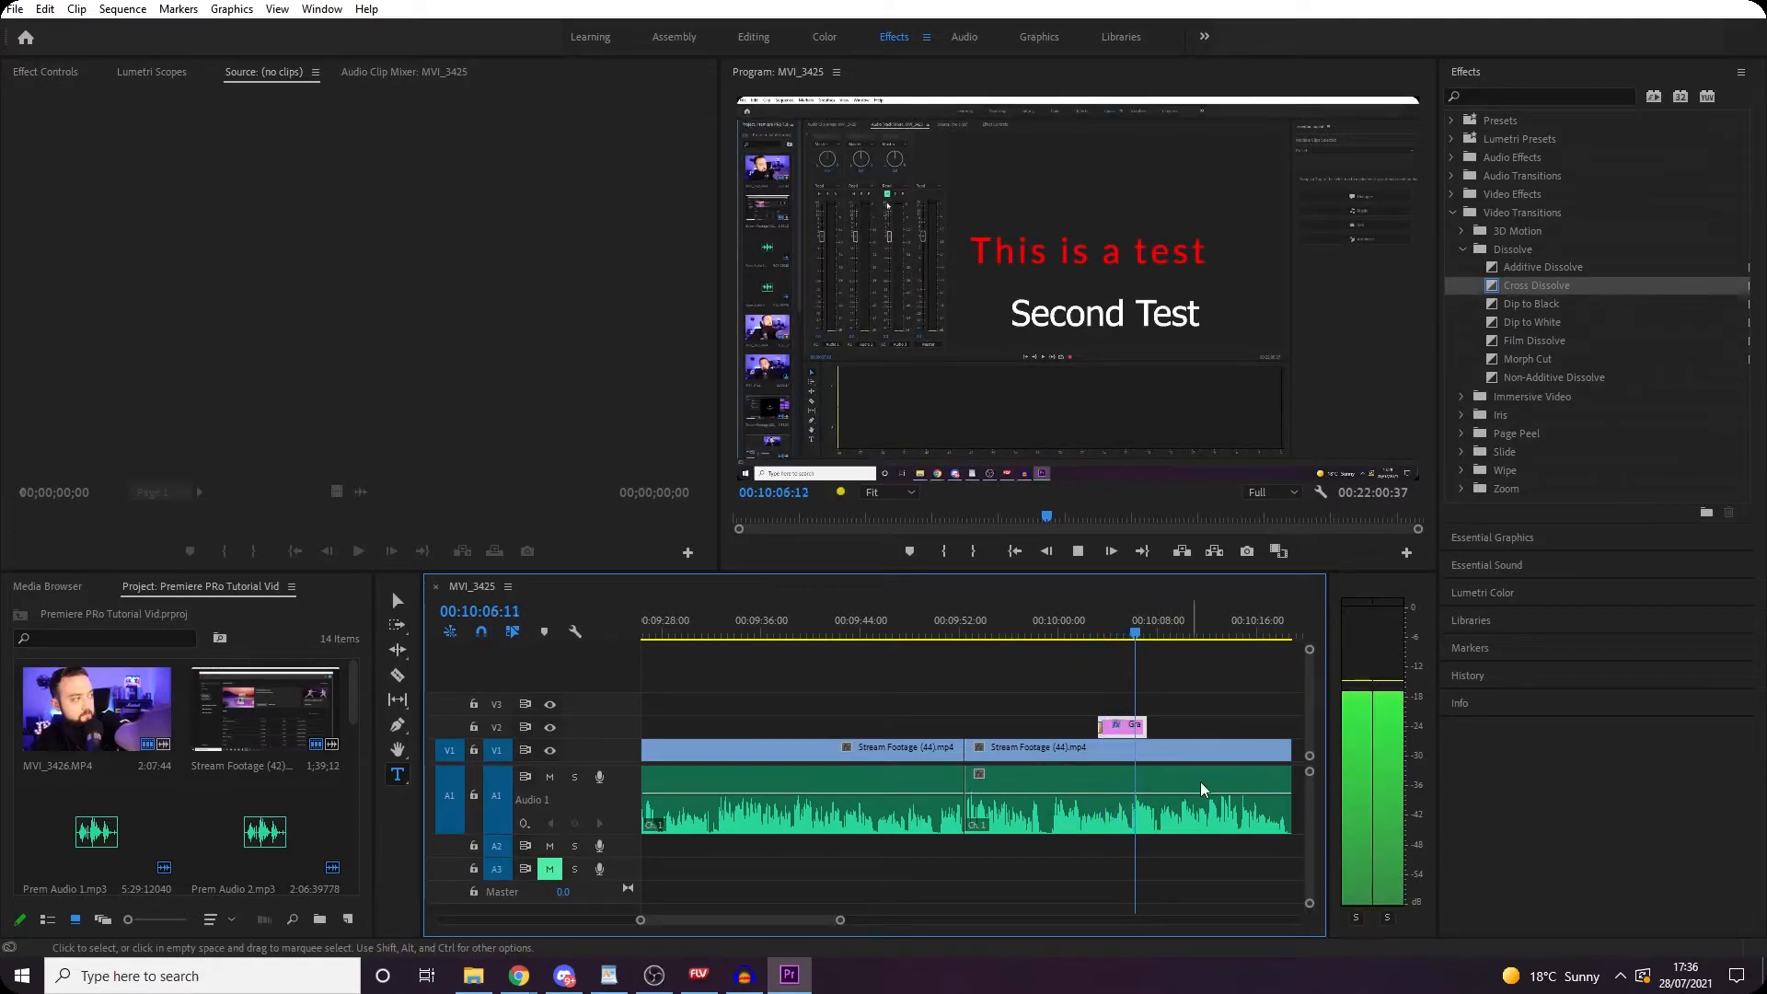
{"action": "left_click", "coordinate": [1140, 629]}
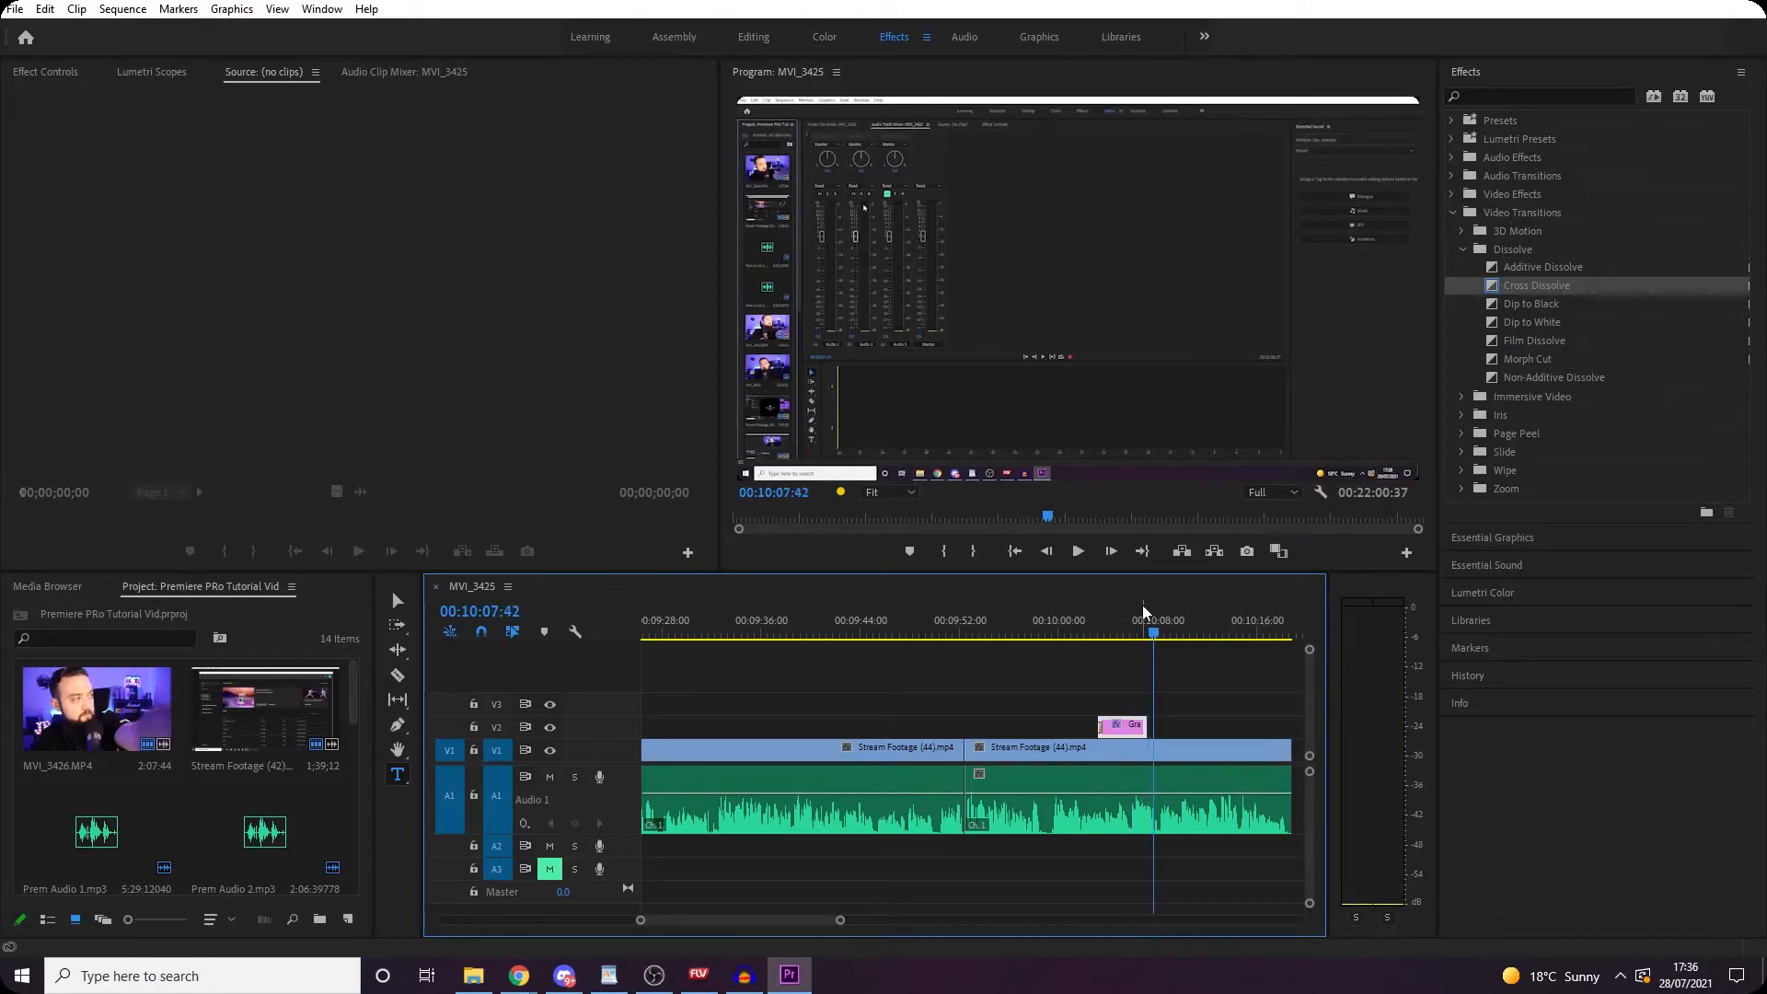
Step: Add a Cross Dissolve to the end of the text clip on V2, and play the clip from about 00:10:03
{"action": "left_click_drag", "start_coordinate": [1554, 286], "coordinate": [1146, 729]}
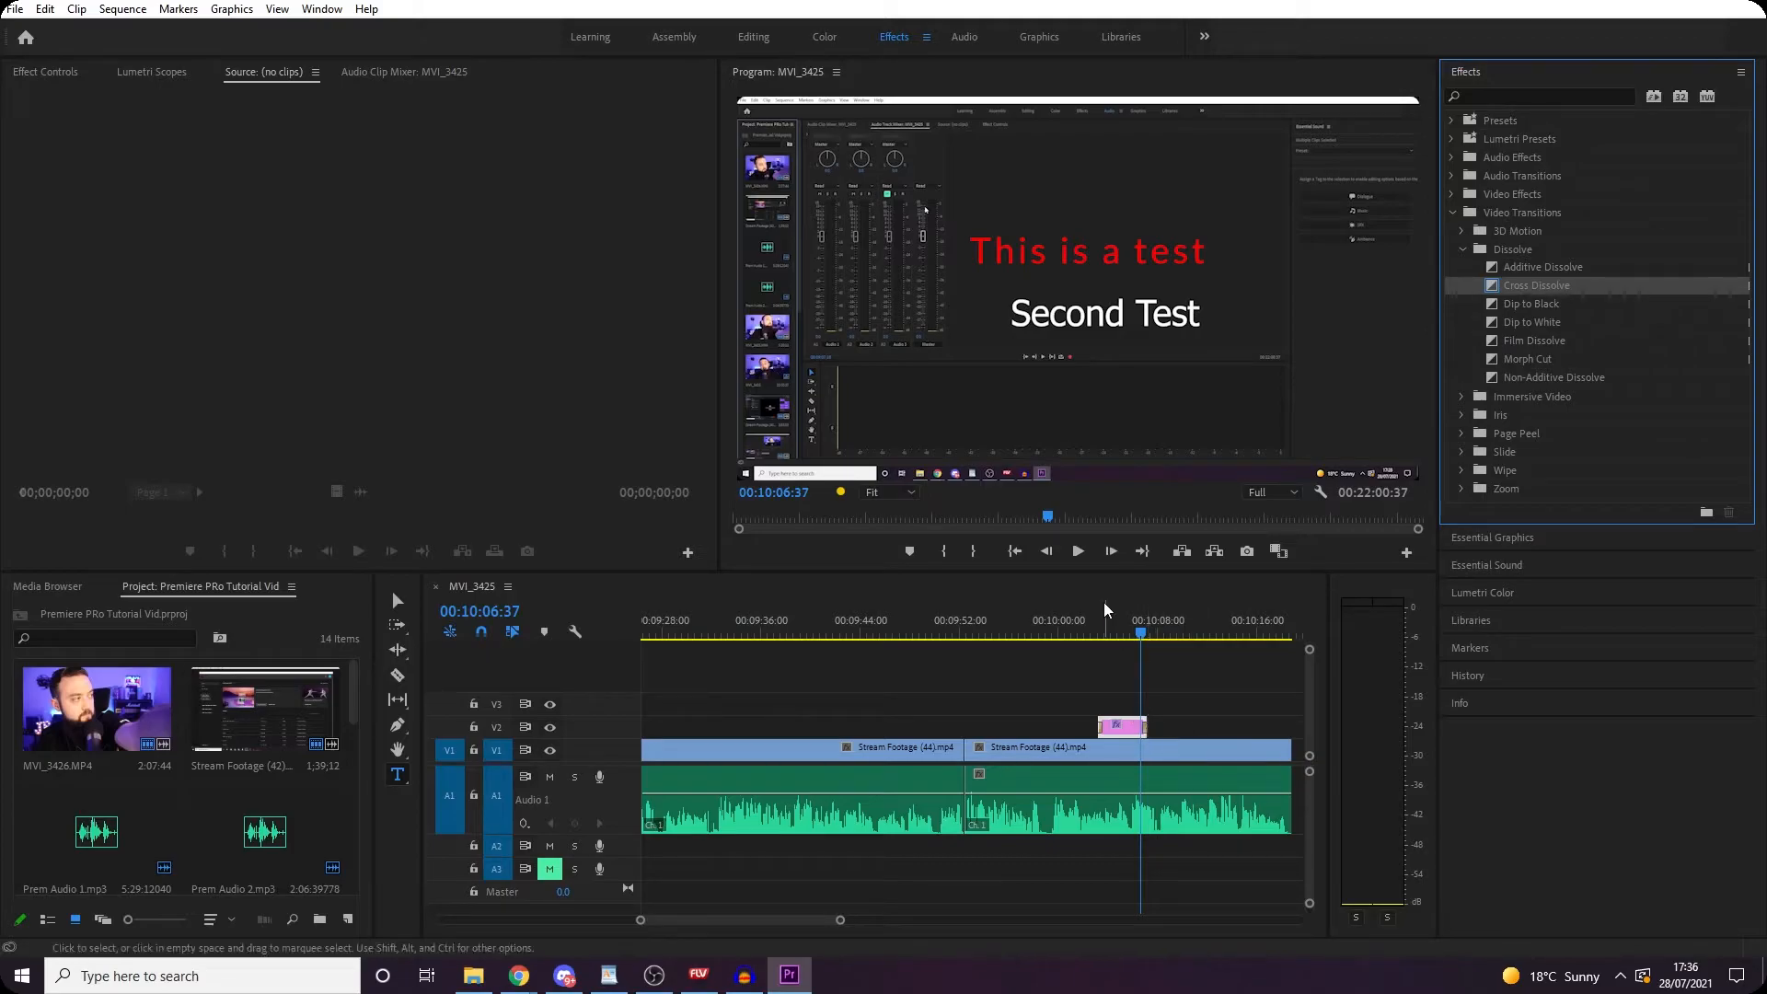
{"action": "left_click", "coordinate": [1100, 633]}
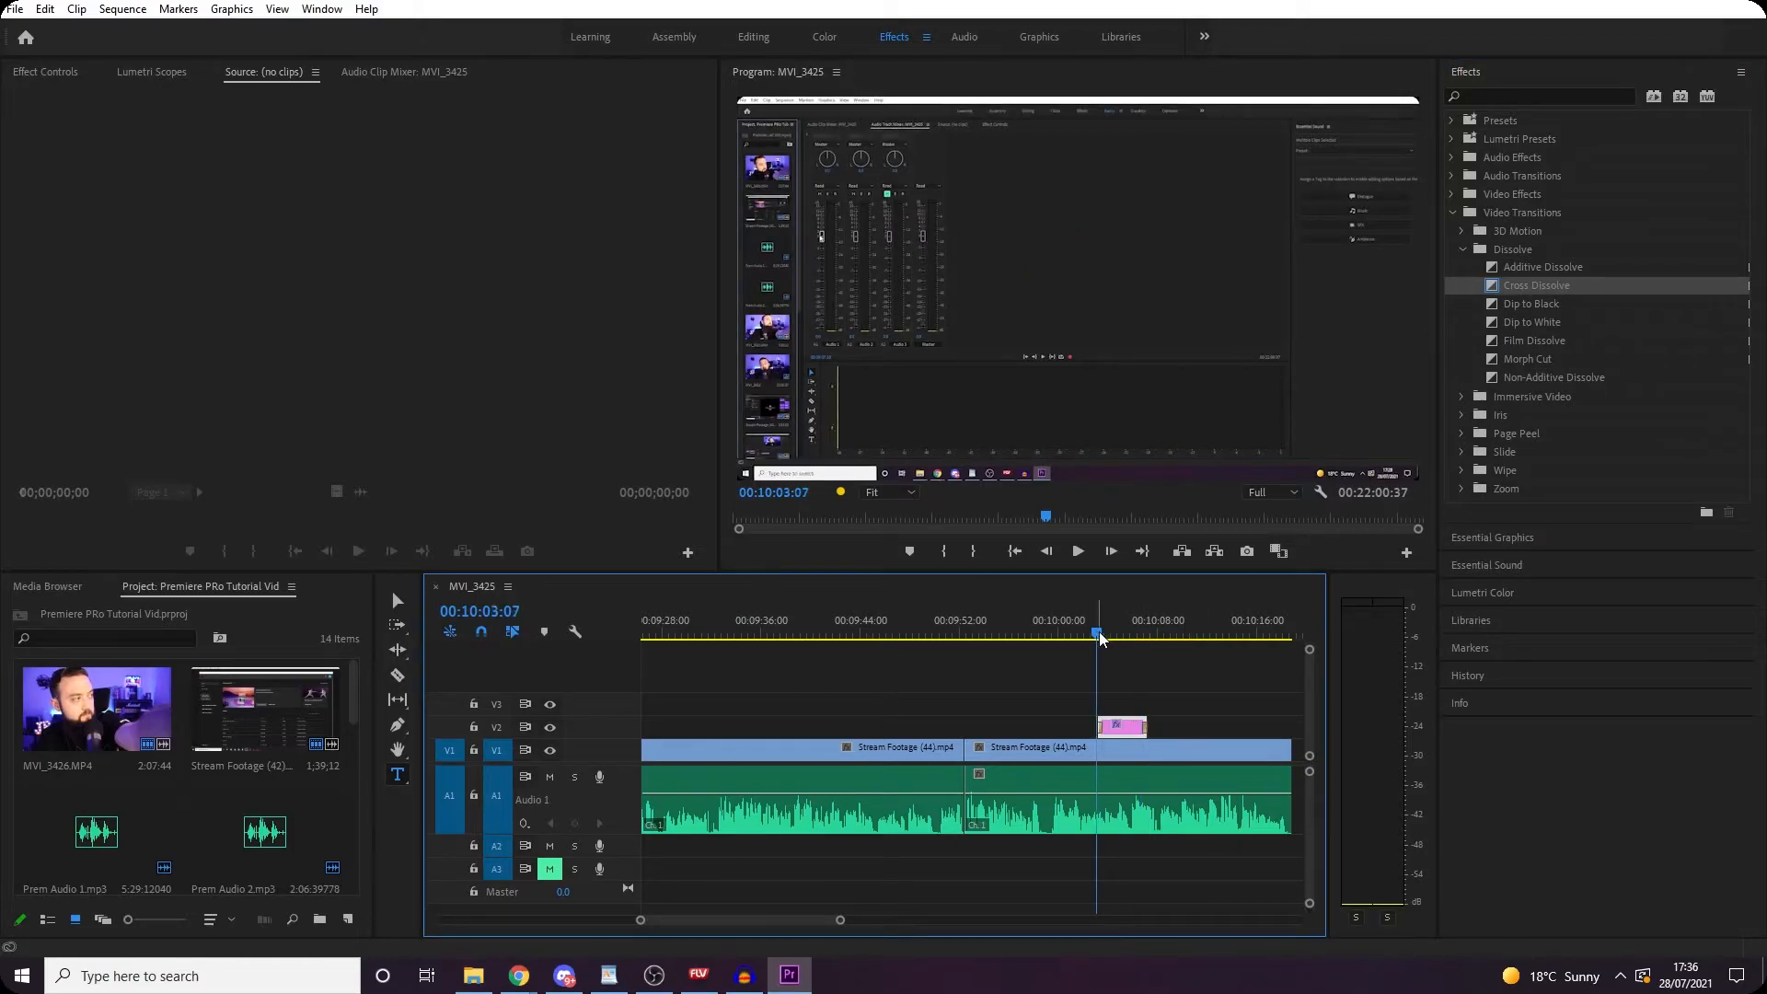
{"action": "key", "text": "space"}
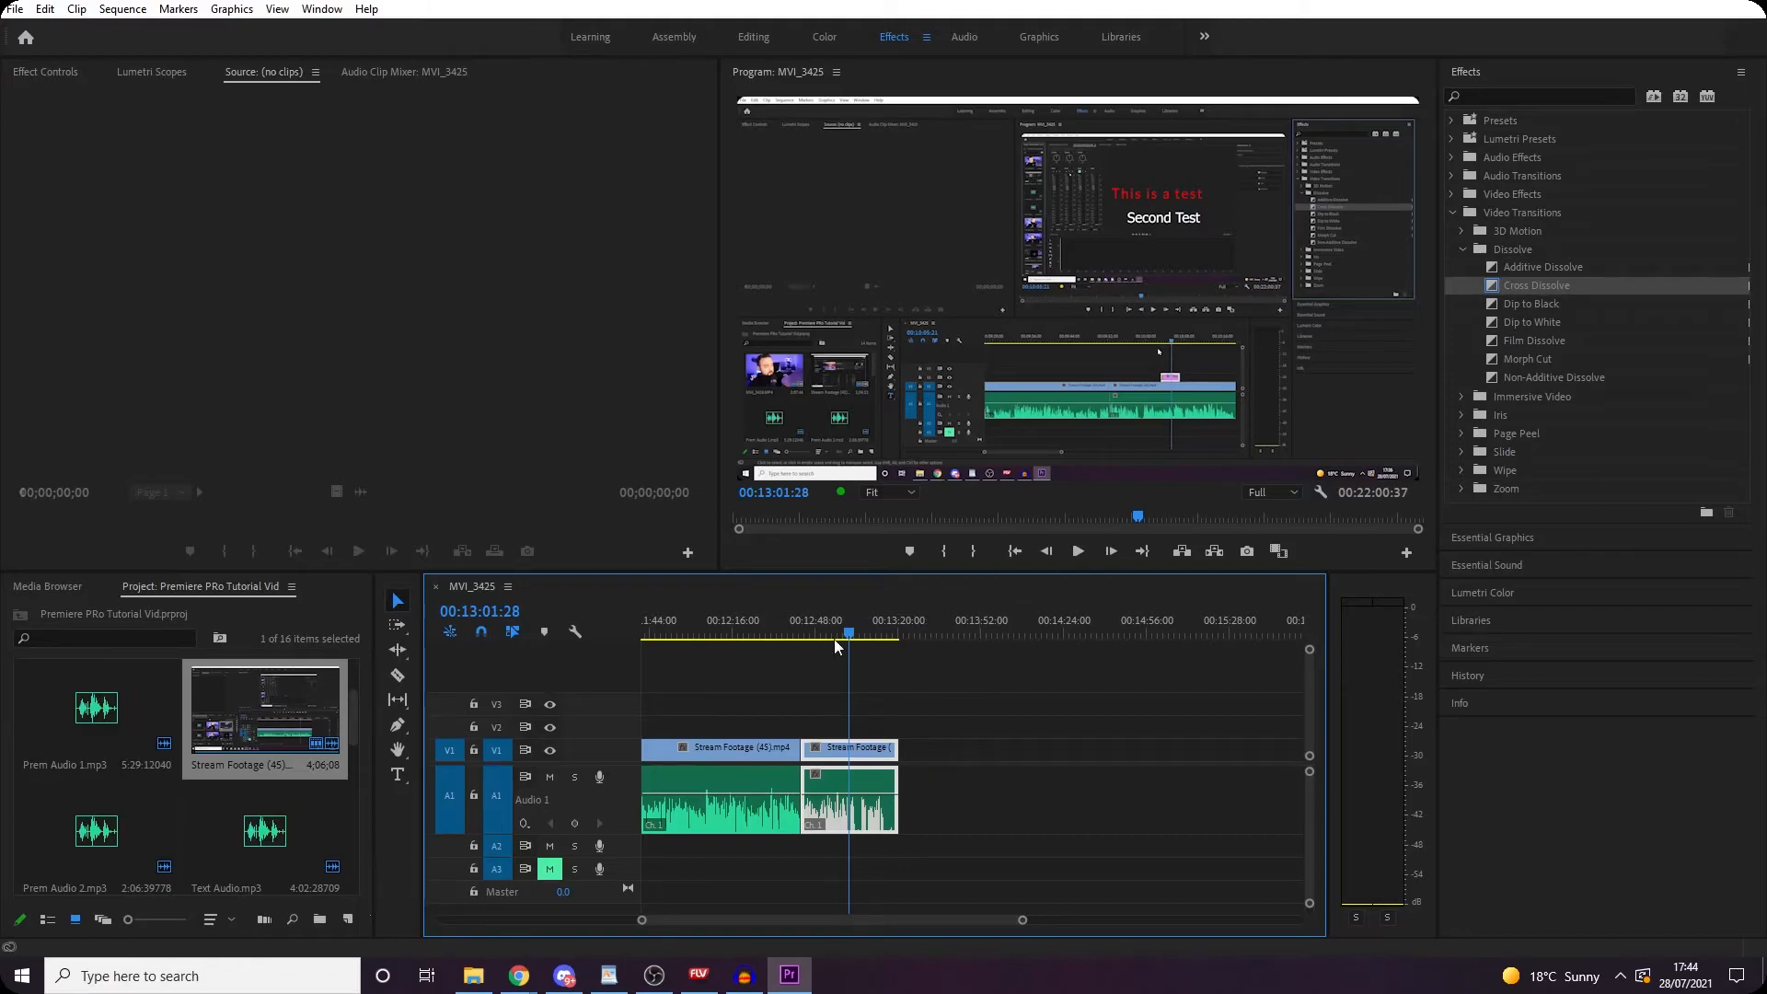
Step: Mark the sequence's In point at the very start of the timeline, 00:00:00:00
{"action": "left_click_drag", "start_coordinate": [886, 913], "coordinate": [587, 915]}
{"action": "scroll", "coordinate": [990, 870], "scroll_direction": "down", "scroll_amount": 4}
{"action": "scroll", "coordinate": [836, 883], "scroll_direction": "down", "scroll_amount": 2}
{"action": "scroll", "coordinate": [873, 870], "scroll_direction": "down", "scroll_amount": 2}
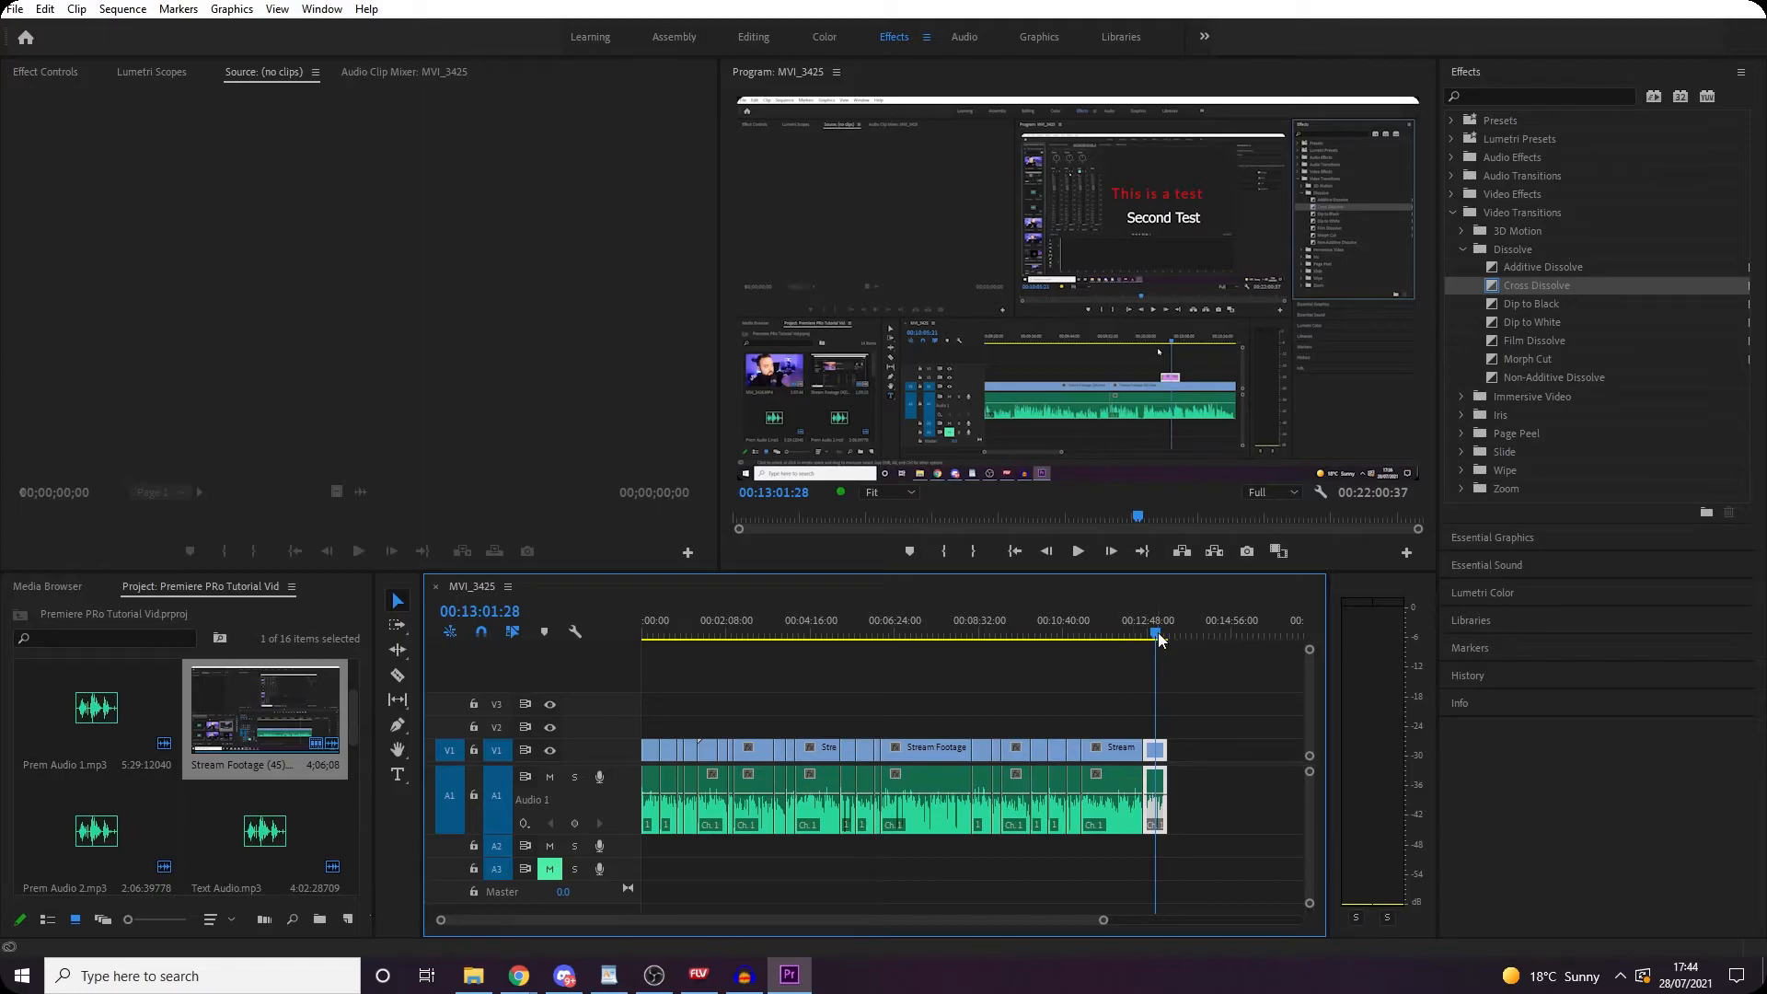
{"action": "left_click_drag", "start_coordinate": [1157, 633], "coordinate": [248, 590]}
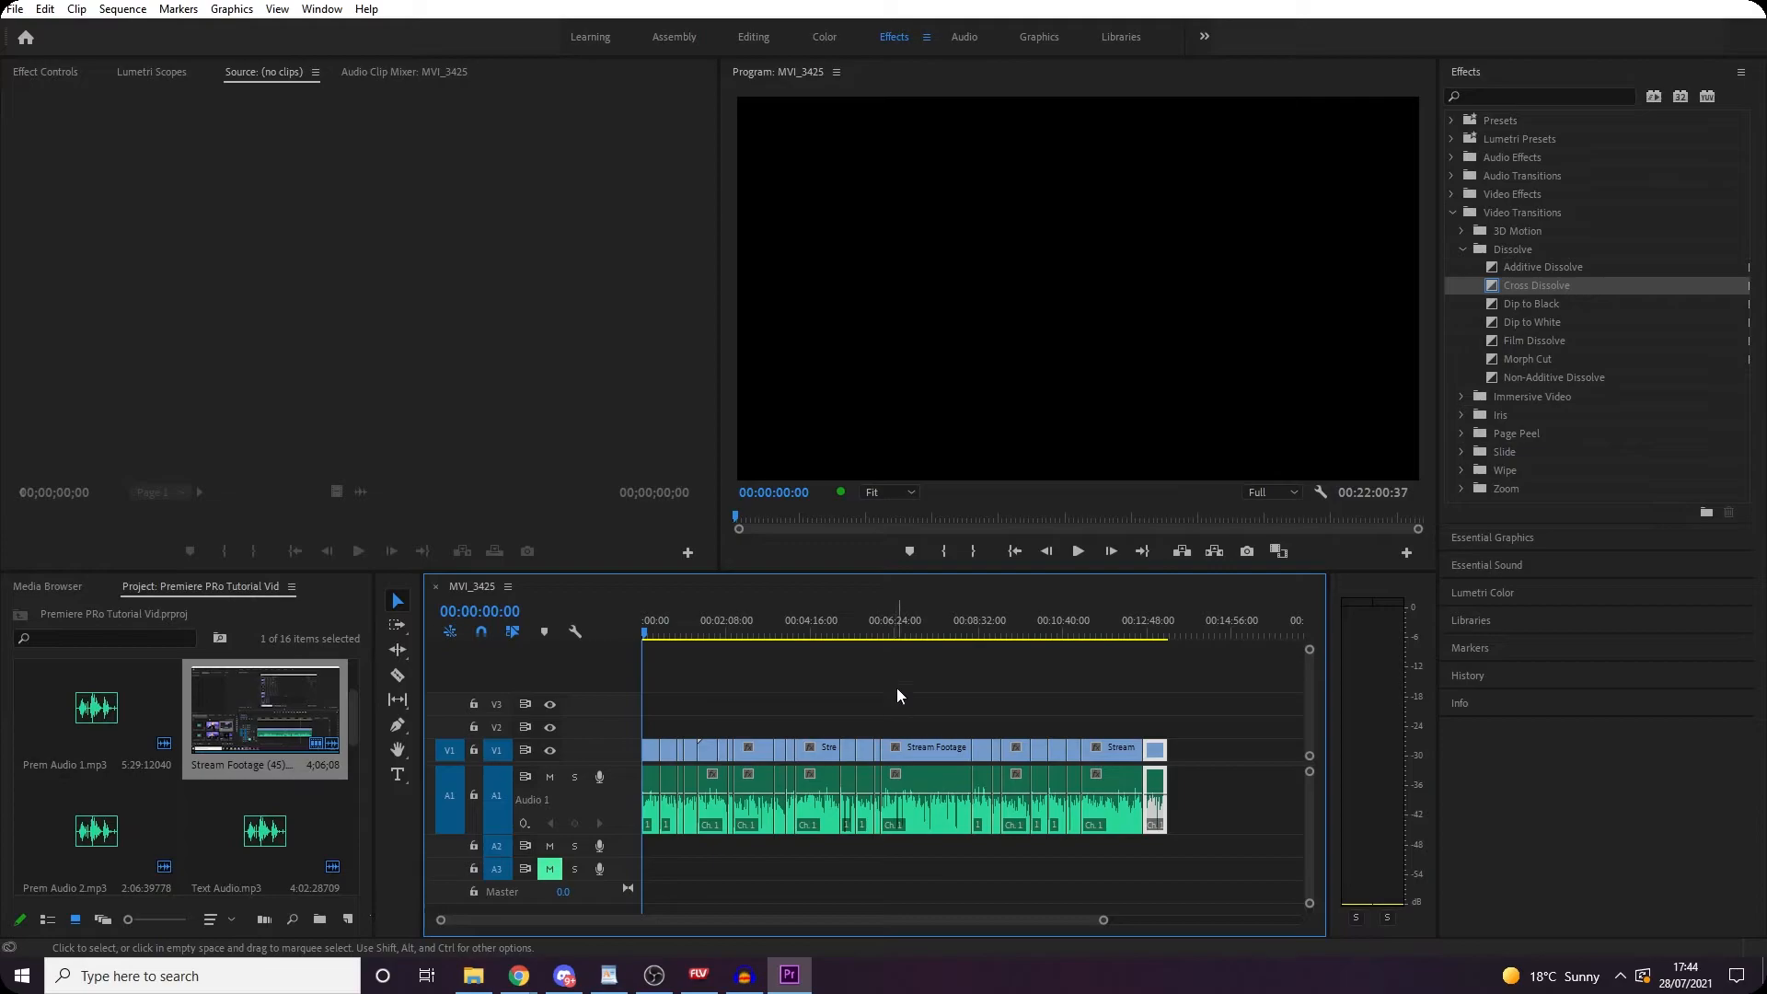
{"action": "left_click", "coordinate": [944, 551]}
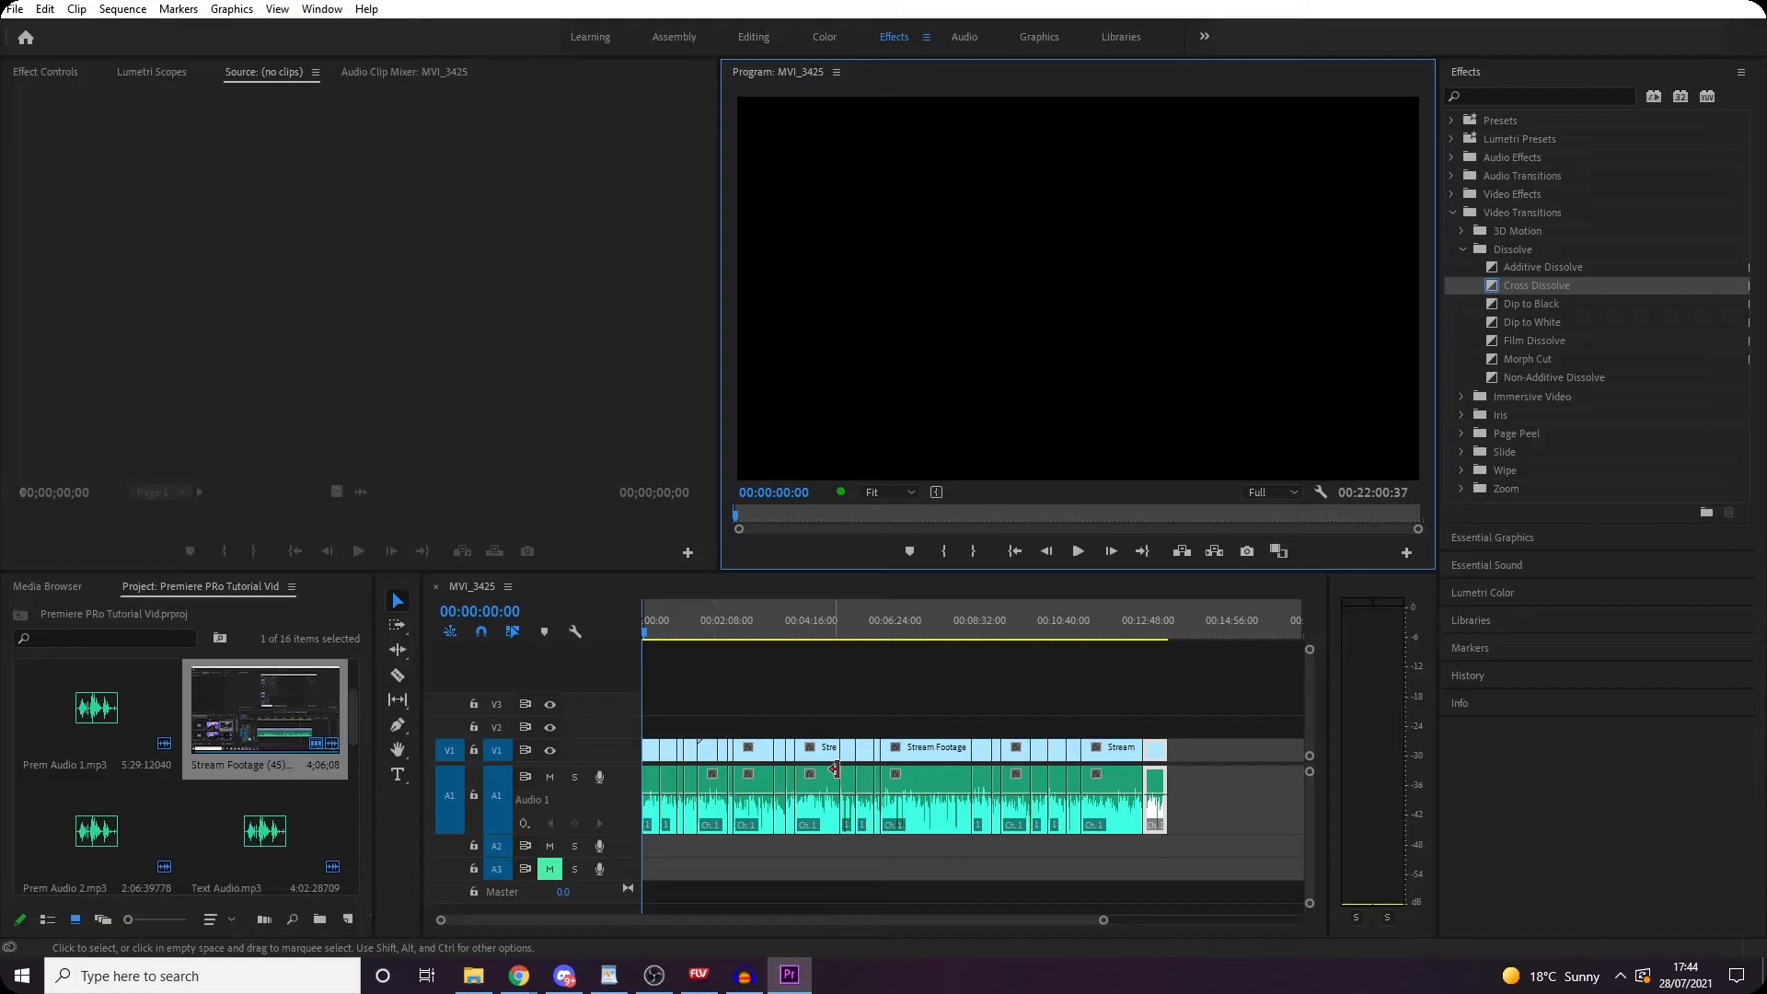
Step: Mark the sequence's Out point at the end of the last Stream Footage (45) clip, at 00:13:20:39
{"action": "scroll", "coordinate": [870, 770], "scroll_direction": "down", "scroll_amount": 2}
{"action": "left_click_drag", "start_coordinate": [1049, 616], "coordinate": [1112, 615]}
{"action": "scroll", "coordinate": [1142, 695], "scroll_direction": "up", "scroll_amount": 6}
{"action": "scroll", "coordinate": [1044, 715], "scroll_direction": "up", "scroll_amount": 4}
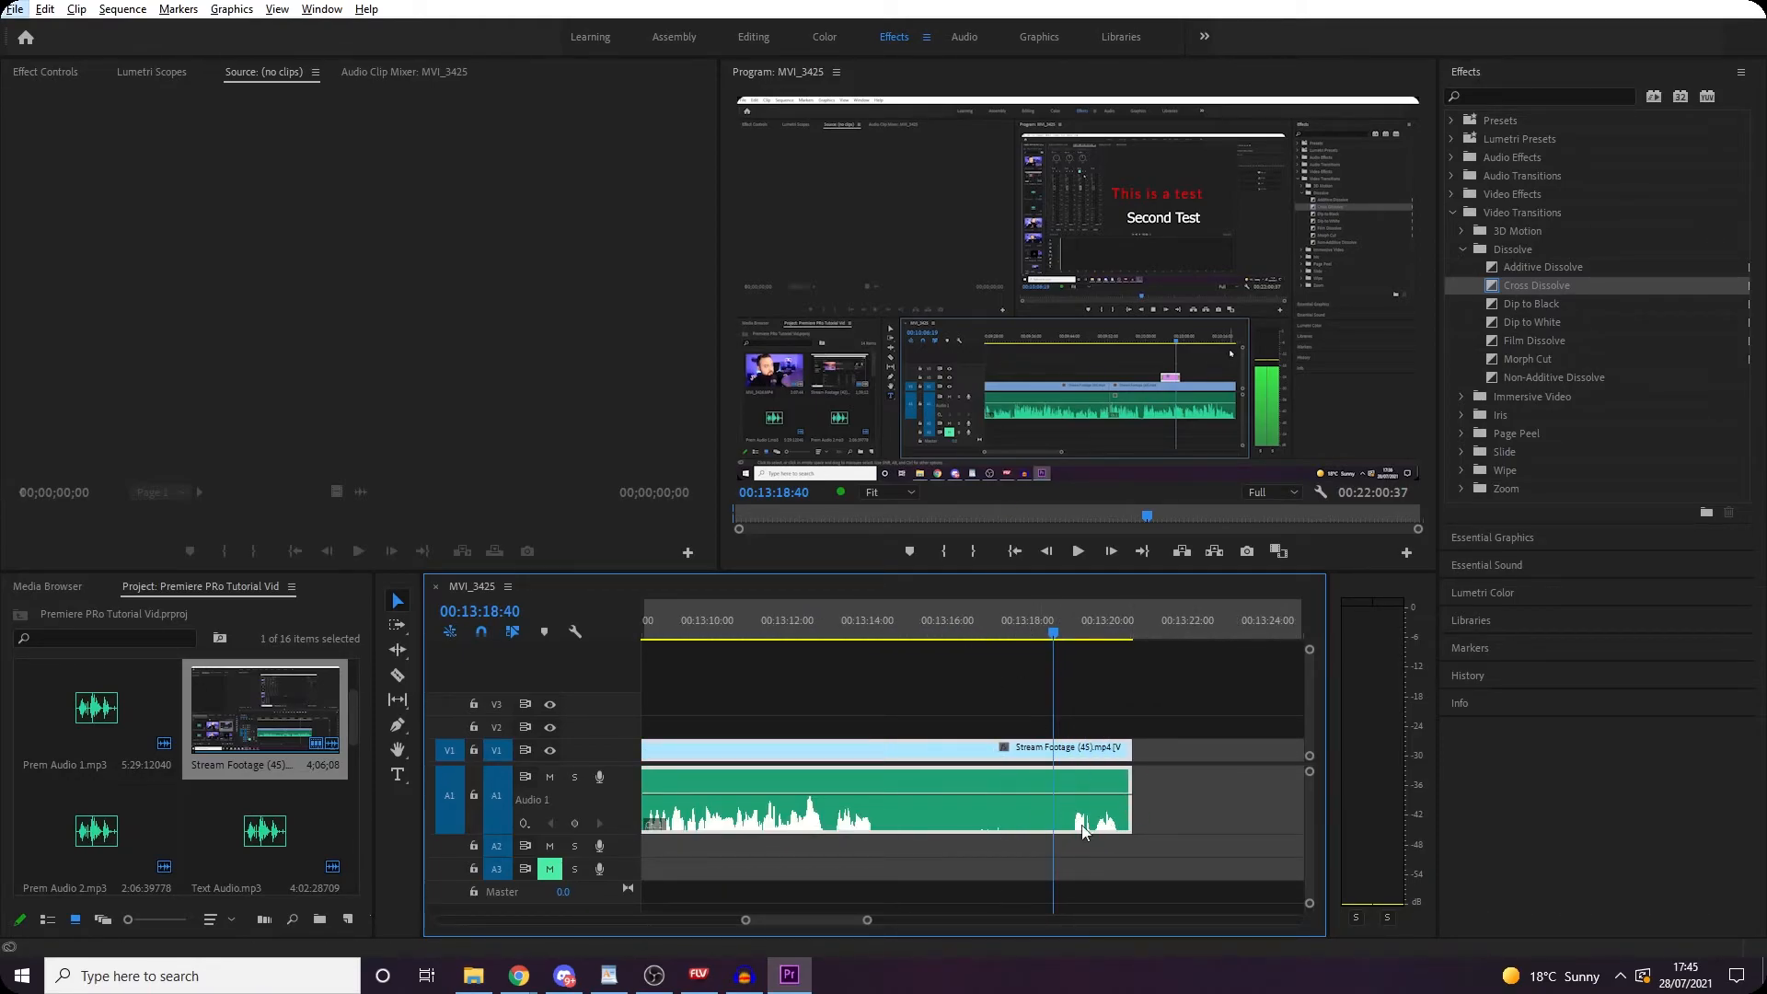
{"action": "scroll", "coordinate": [1142, 762], "scroll_direction": "up", "scroll_amount": 2}
{"action": "scroll", "coordinate": [1144, 741], "scroll_direction": "up", "scroll_amount": 3}
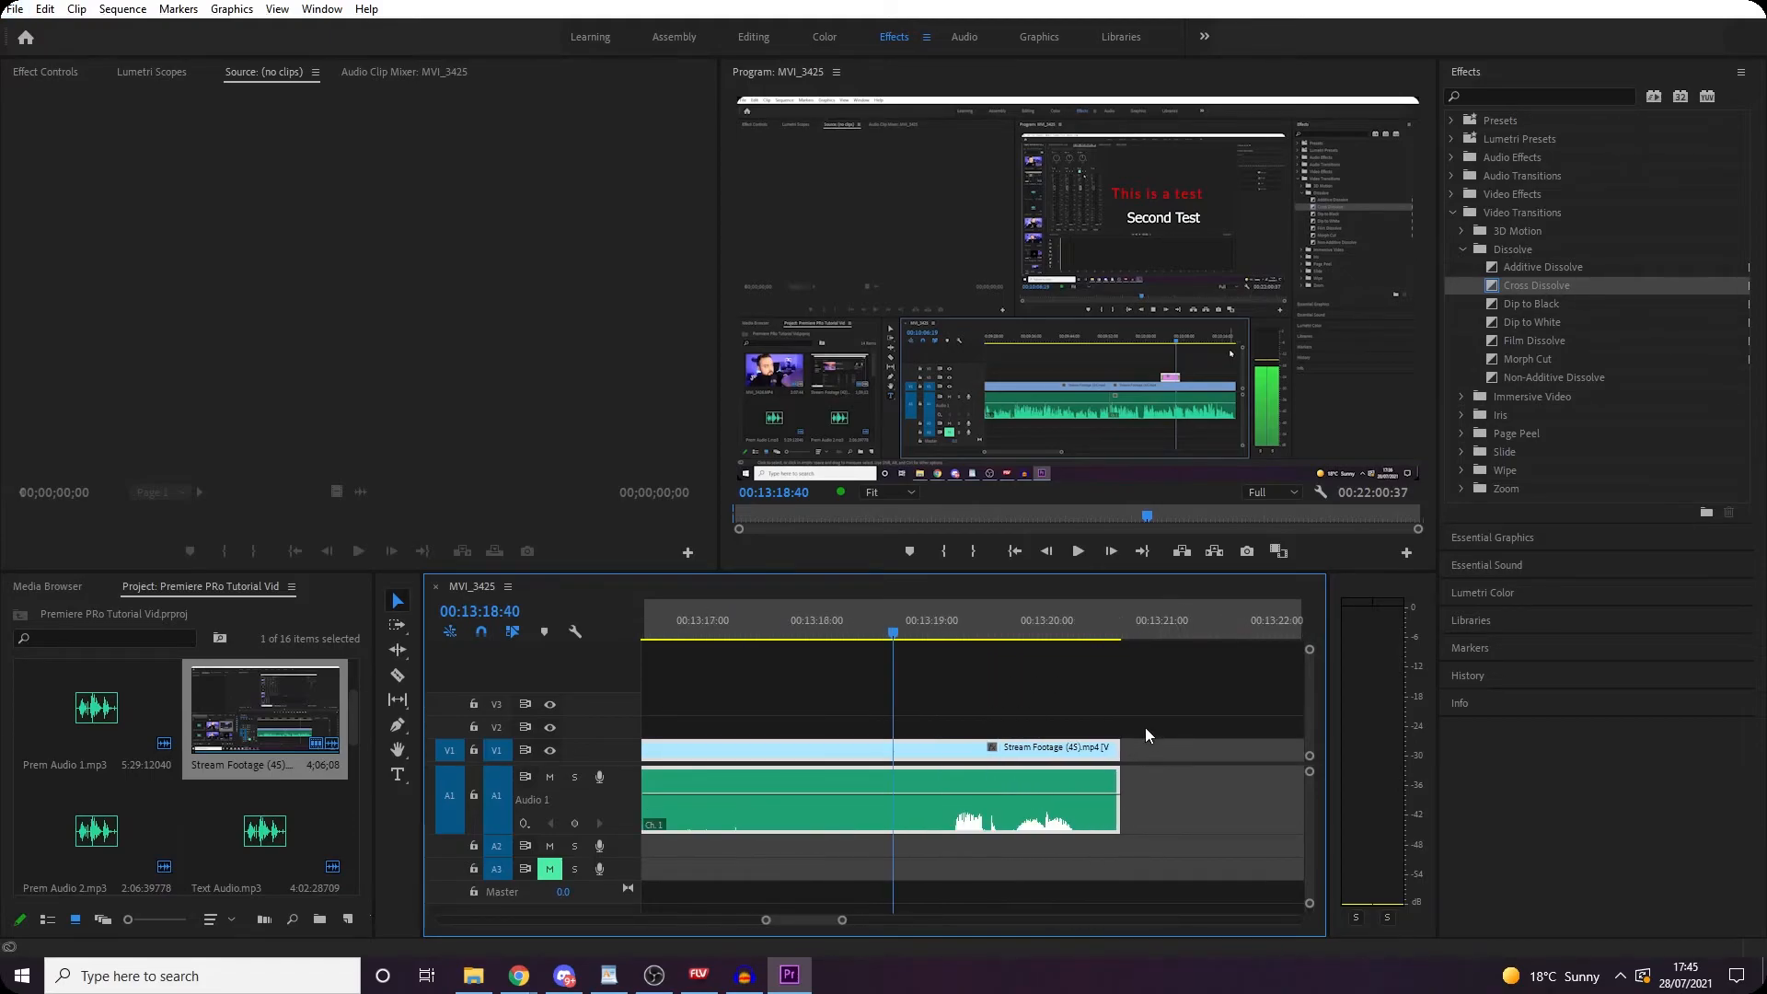
{"action": "scroll", "coordinate": [1104, 631], "scroll_direction": "up", "scroll_amount": 1}
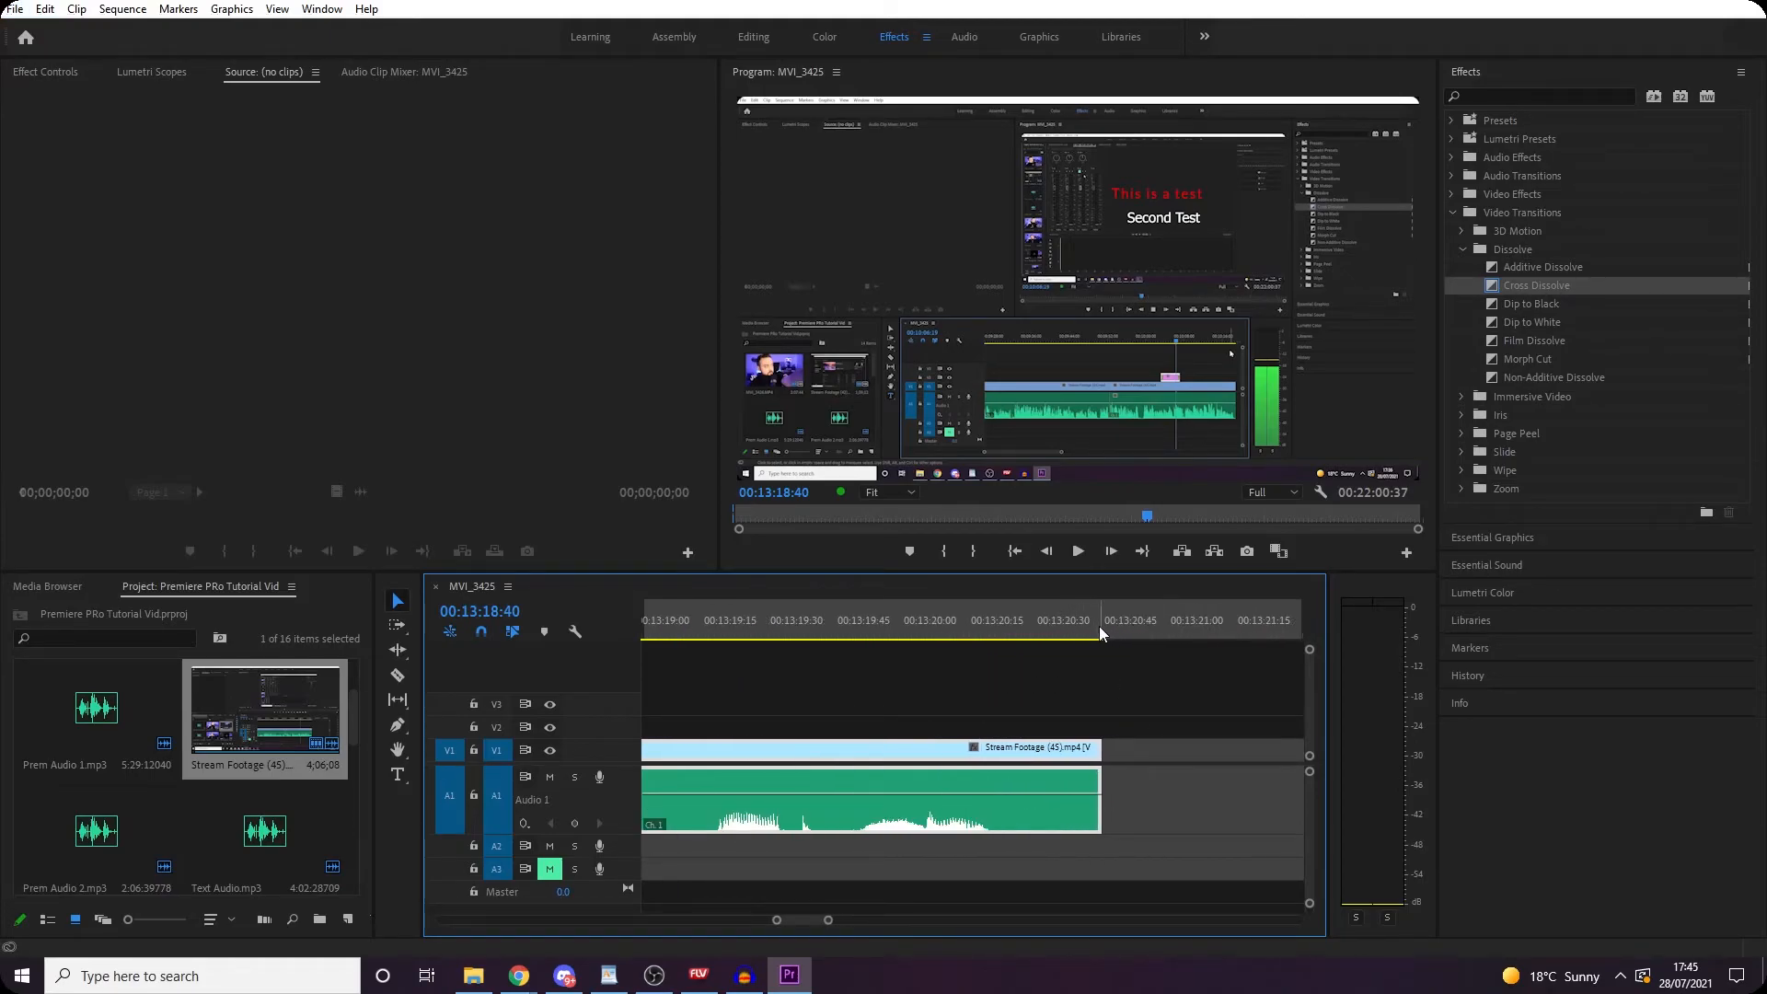
{"action": "left_click", "coordinate": [1102, 625]}
{"action": "scroll", "coordinate": [1152, 768], "scroll_direction": "down", "scroll_amount": 3}
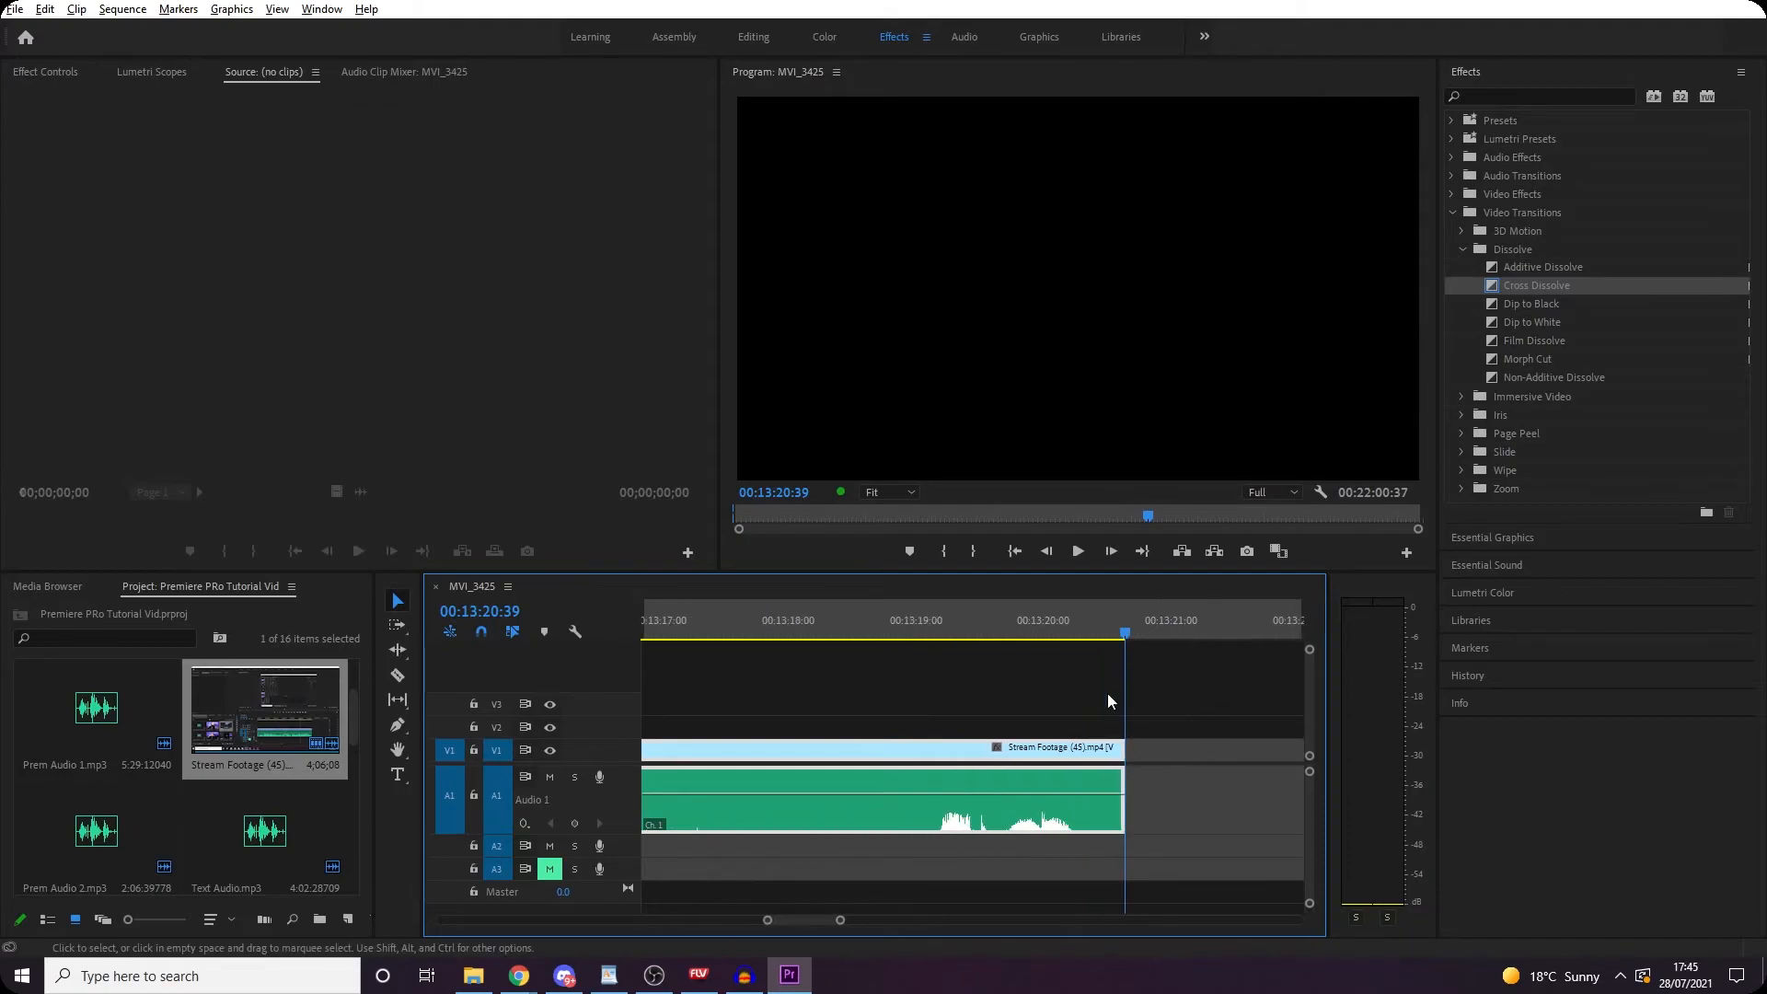
{"action": "left_click", "coordinate": [974, 552]}
{"action": "scroll", "coordinate": [987, 784], "scroll_direction": "down", "scroll_amount": 5}
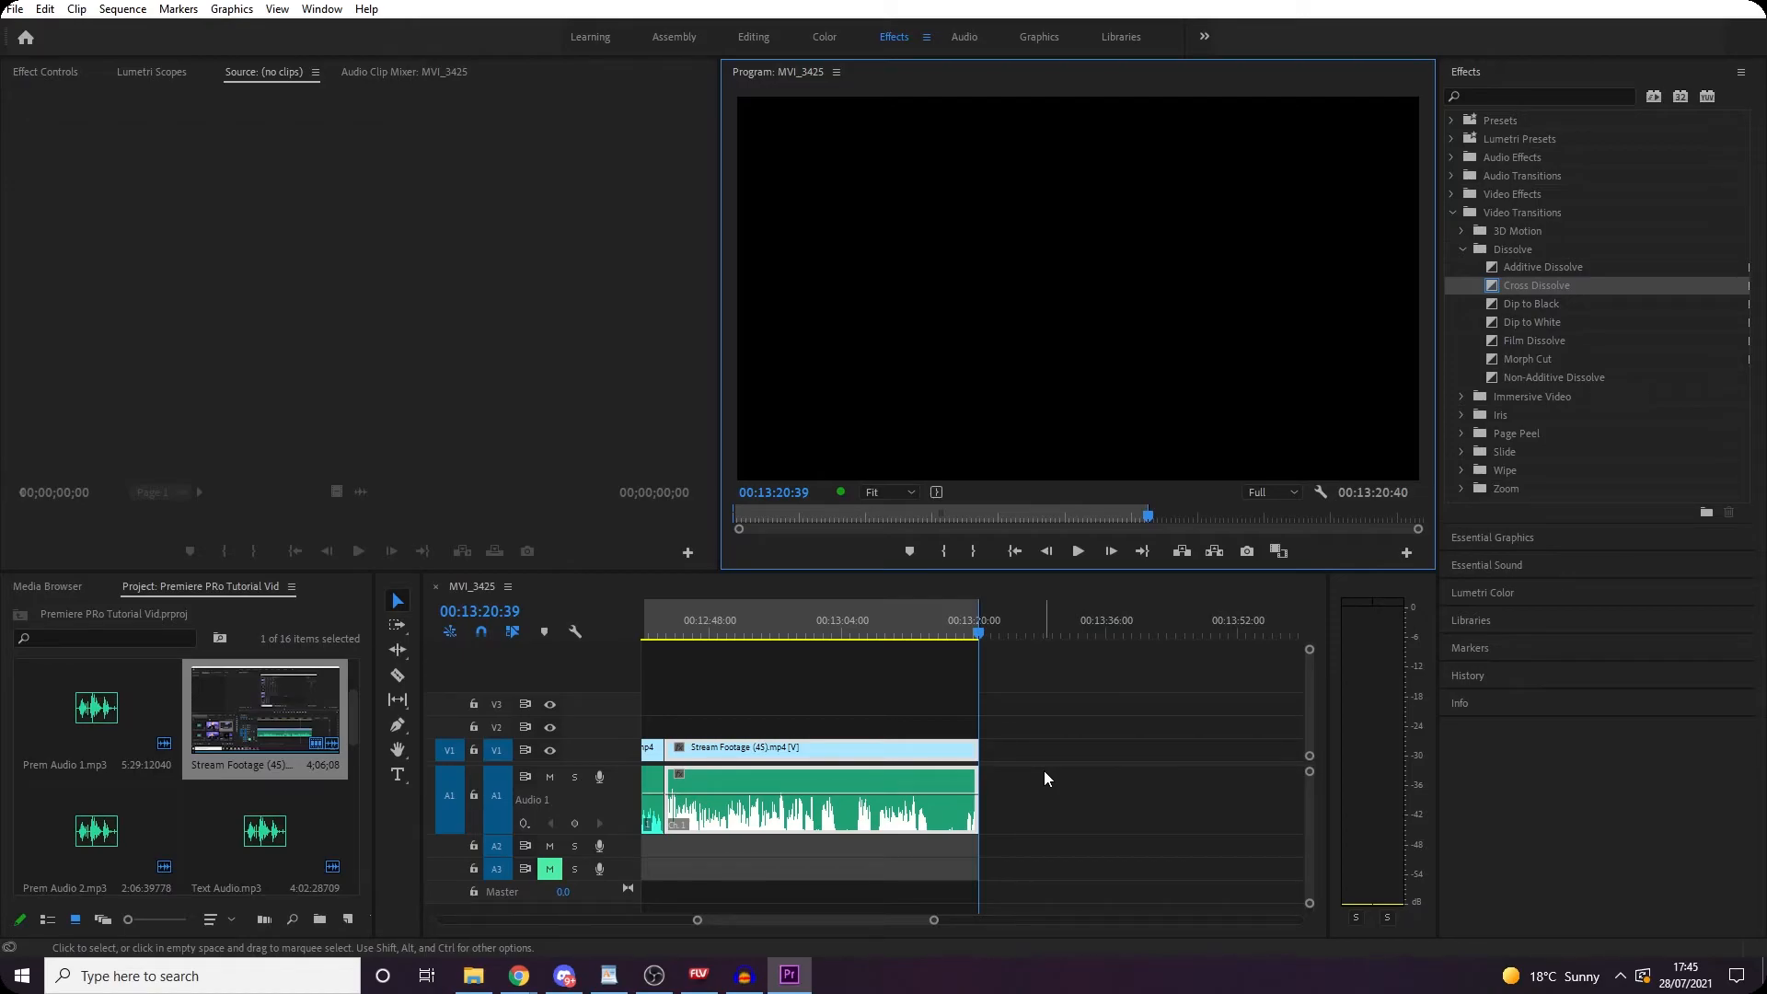
Step: Open the sequence's export settings and name the output file "Premiere Pro Video"
{"action": "key", "text": "ctrl+m"}
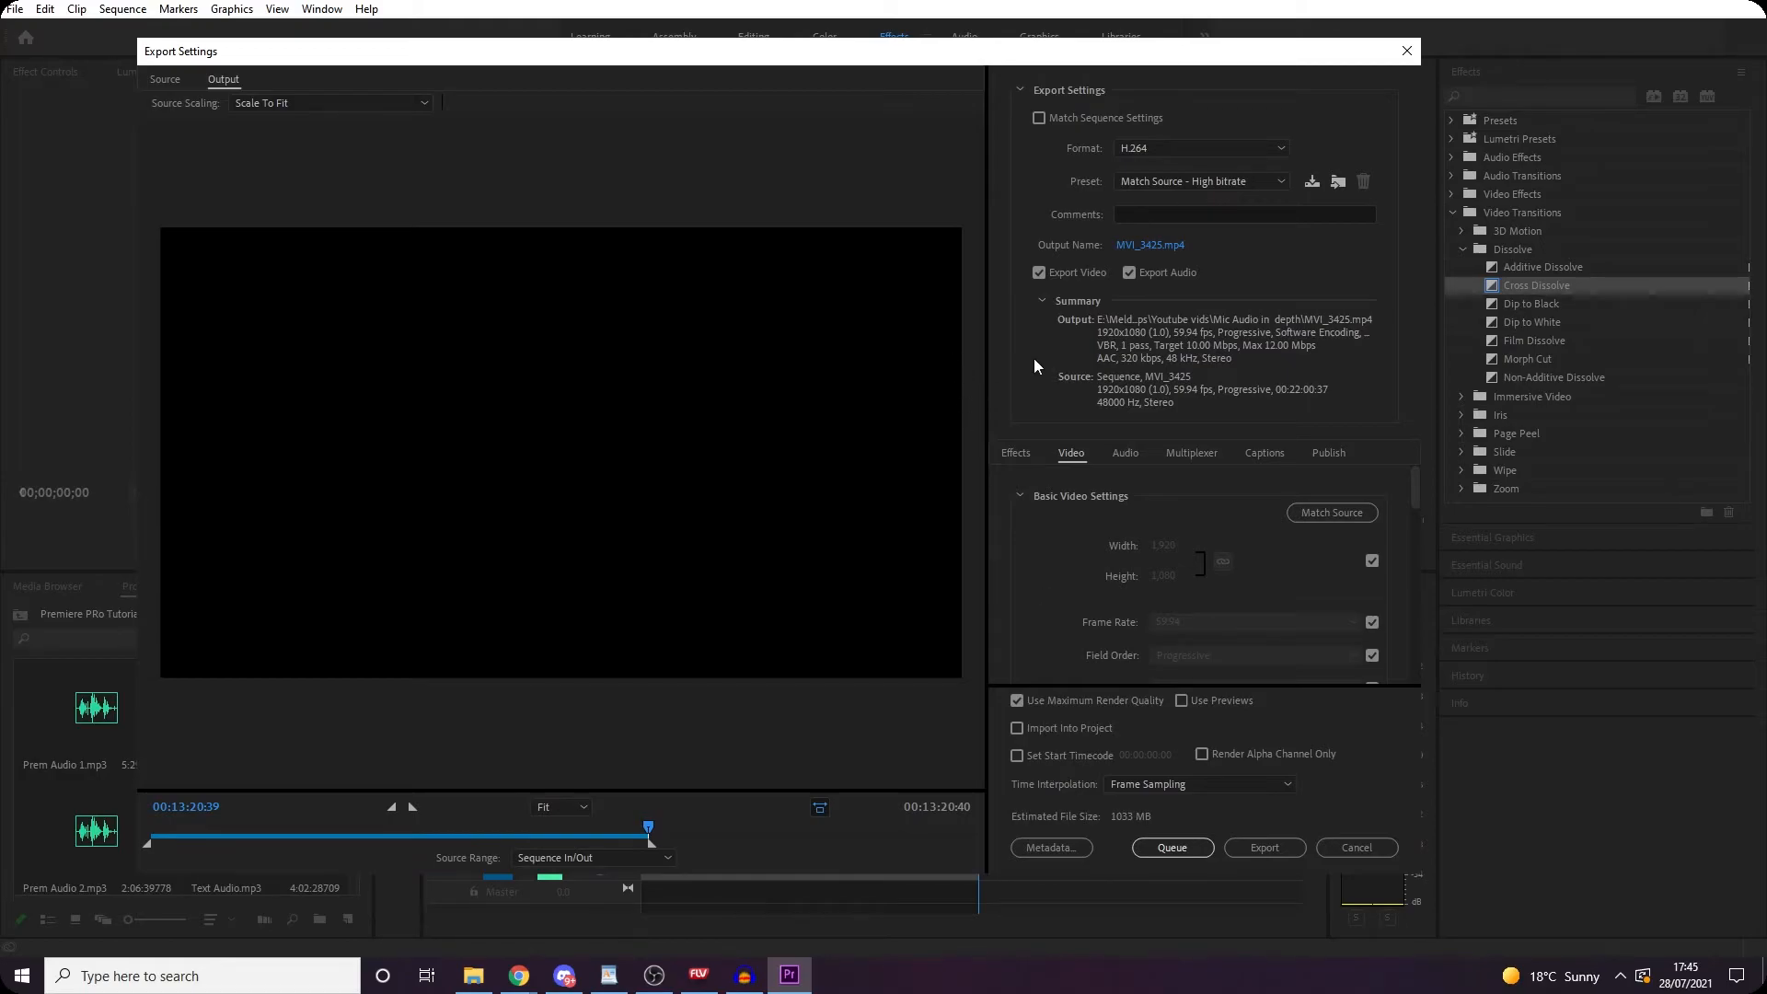
{"action": "left_click", "coordinate": [1146, 245]}
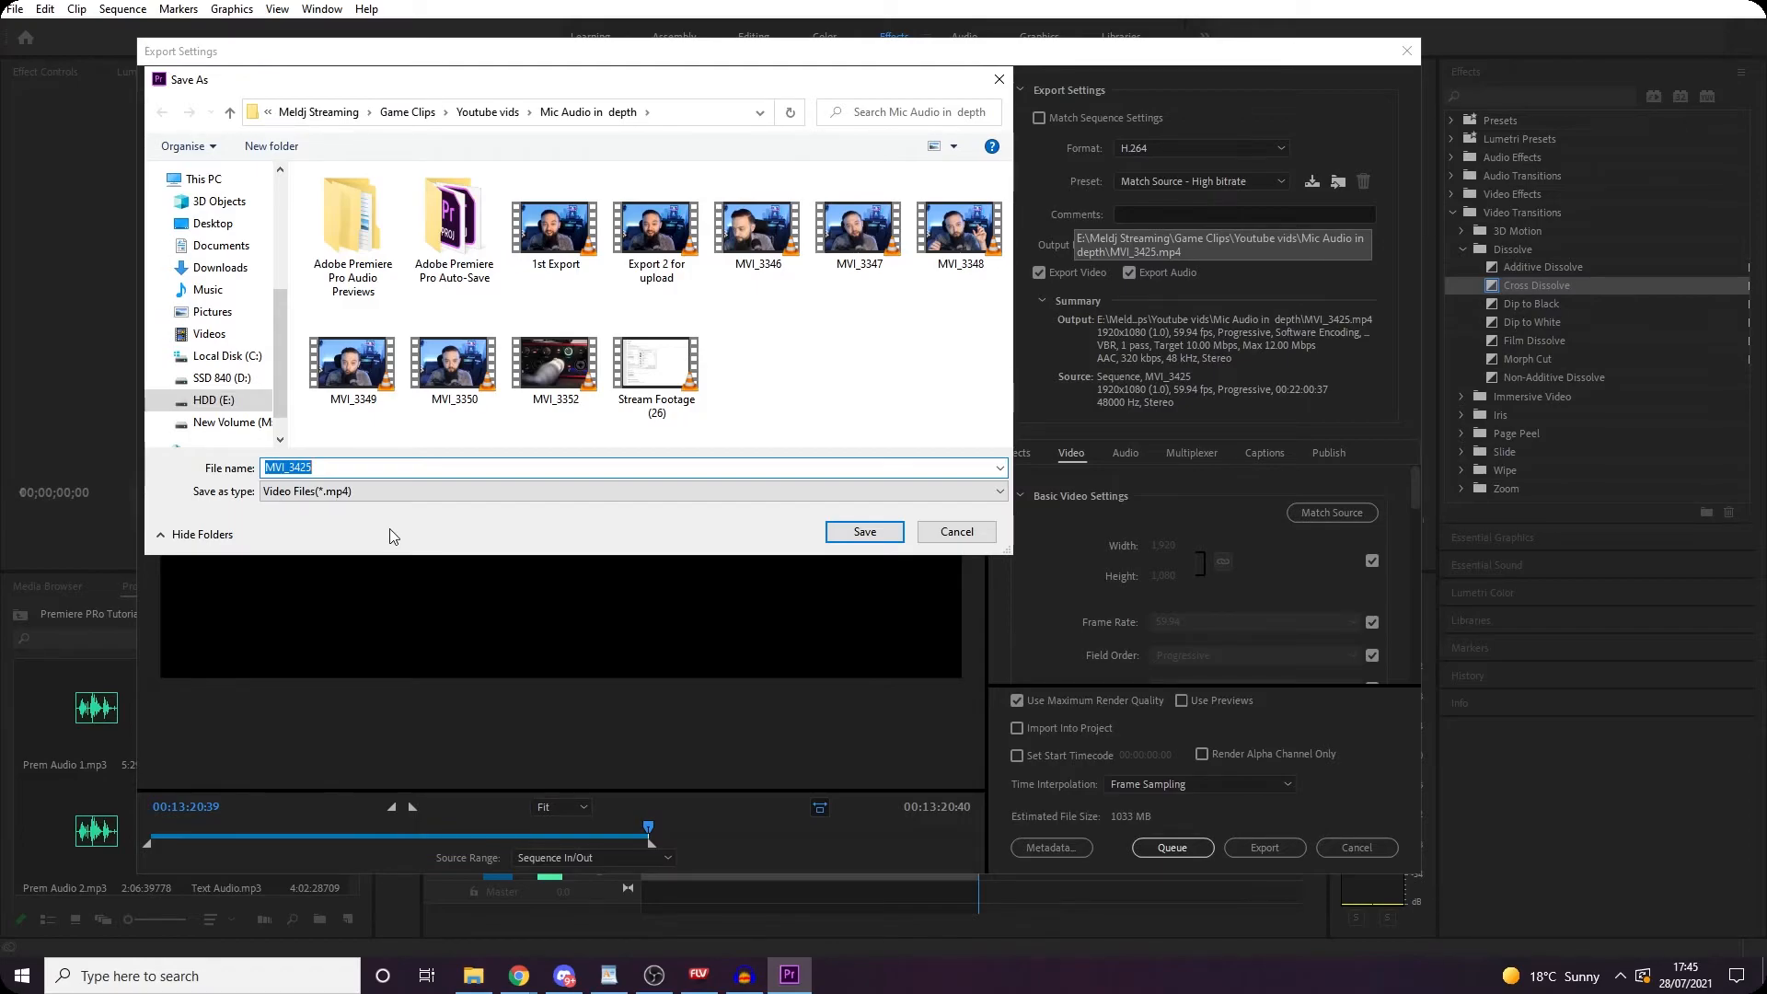
{"action": "type", "text": "Premiere Pro Video"}
{"action": "left_click", "coordinate": [838, 530]}
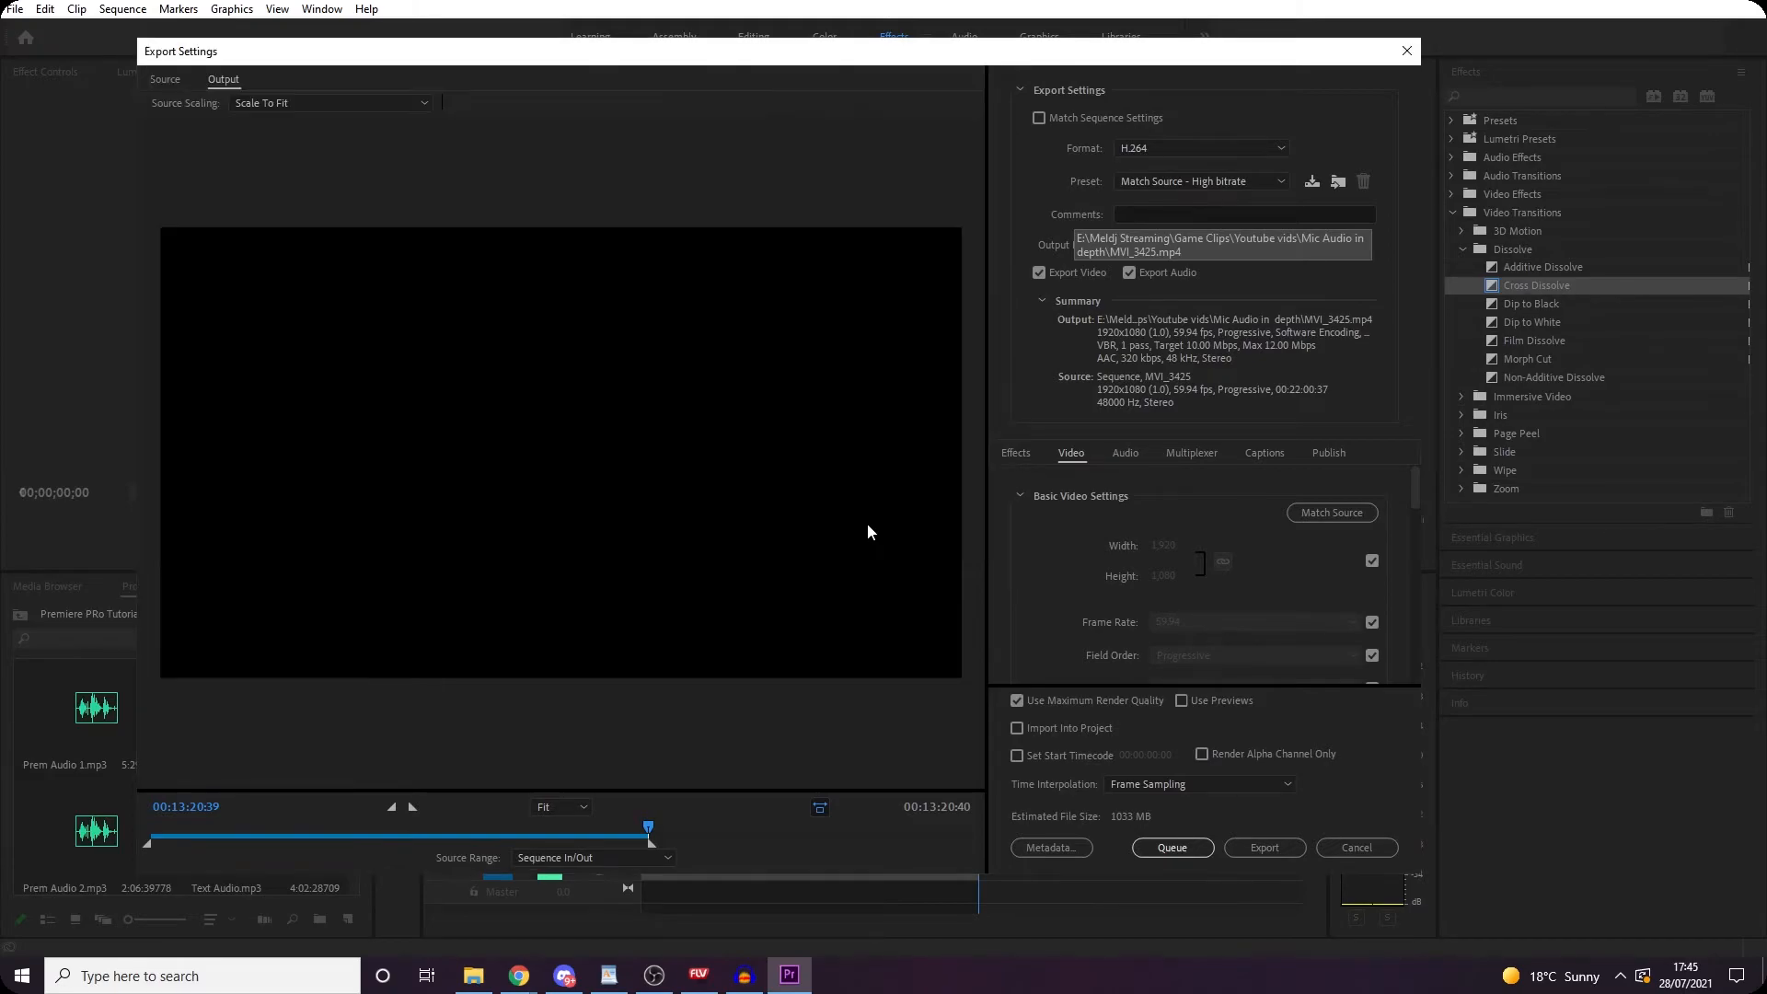
Step: Keep H.264 as the export format, choose the YouTube 1080p Full HD preset, and show its bitrate settings
{"action": "left_click", "coordinate": [1152, 153]}
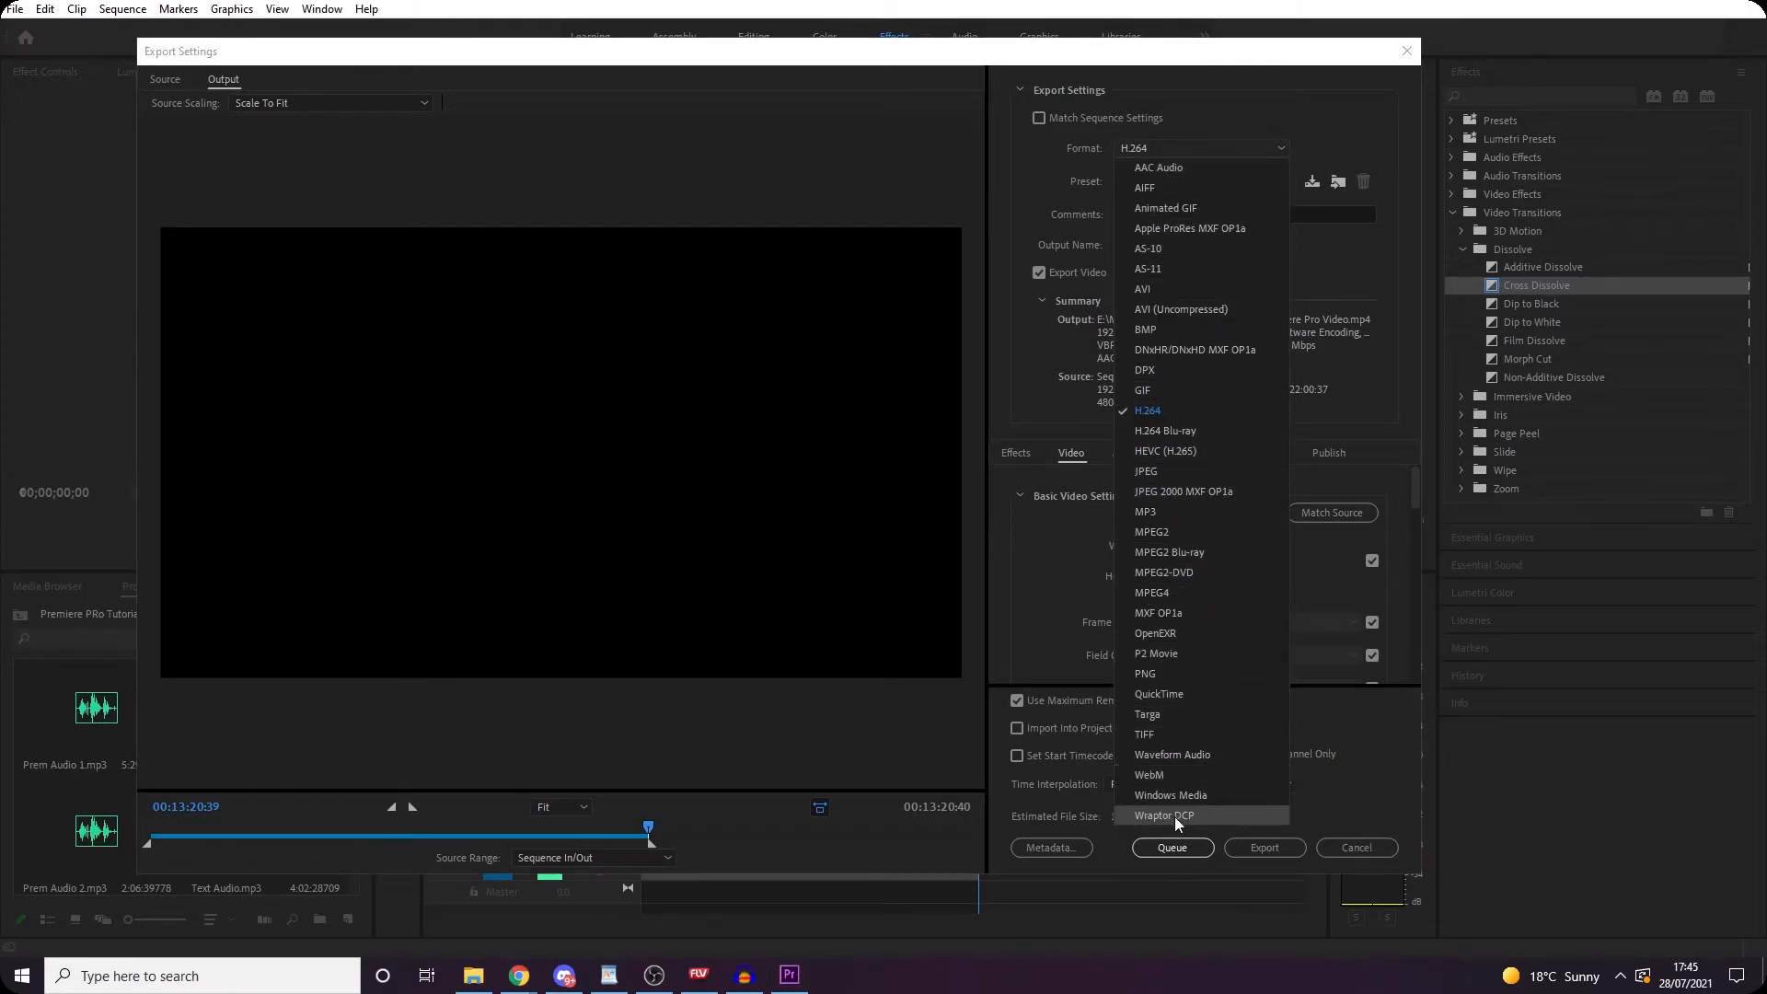
{"action": "left_click", "coordinate": [1187, 410]}
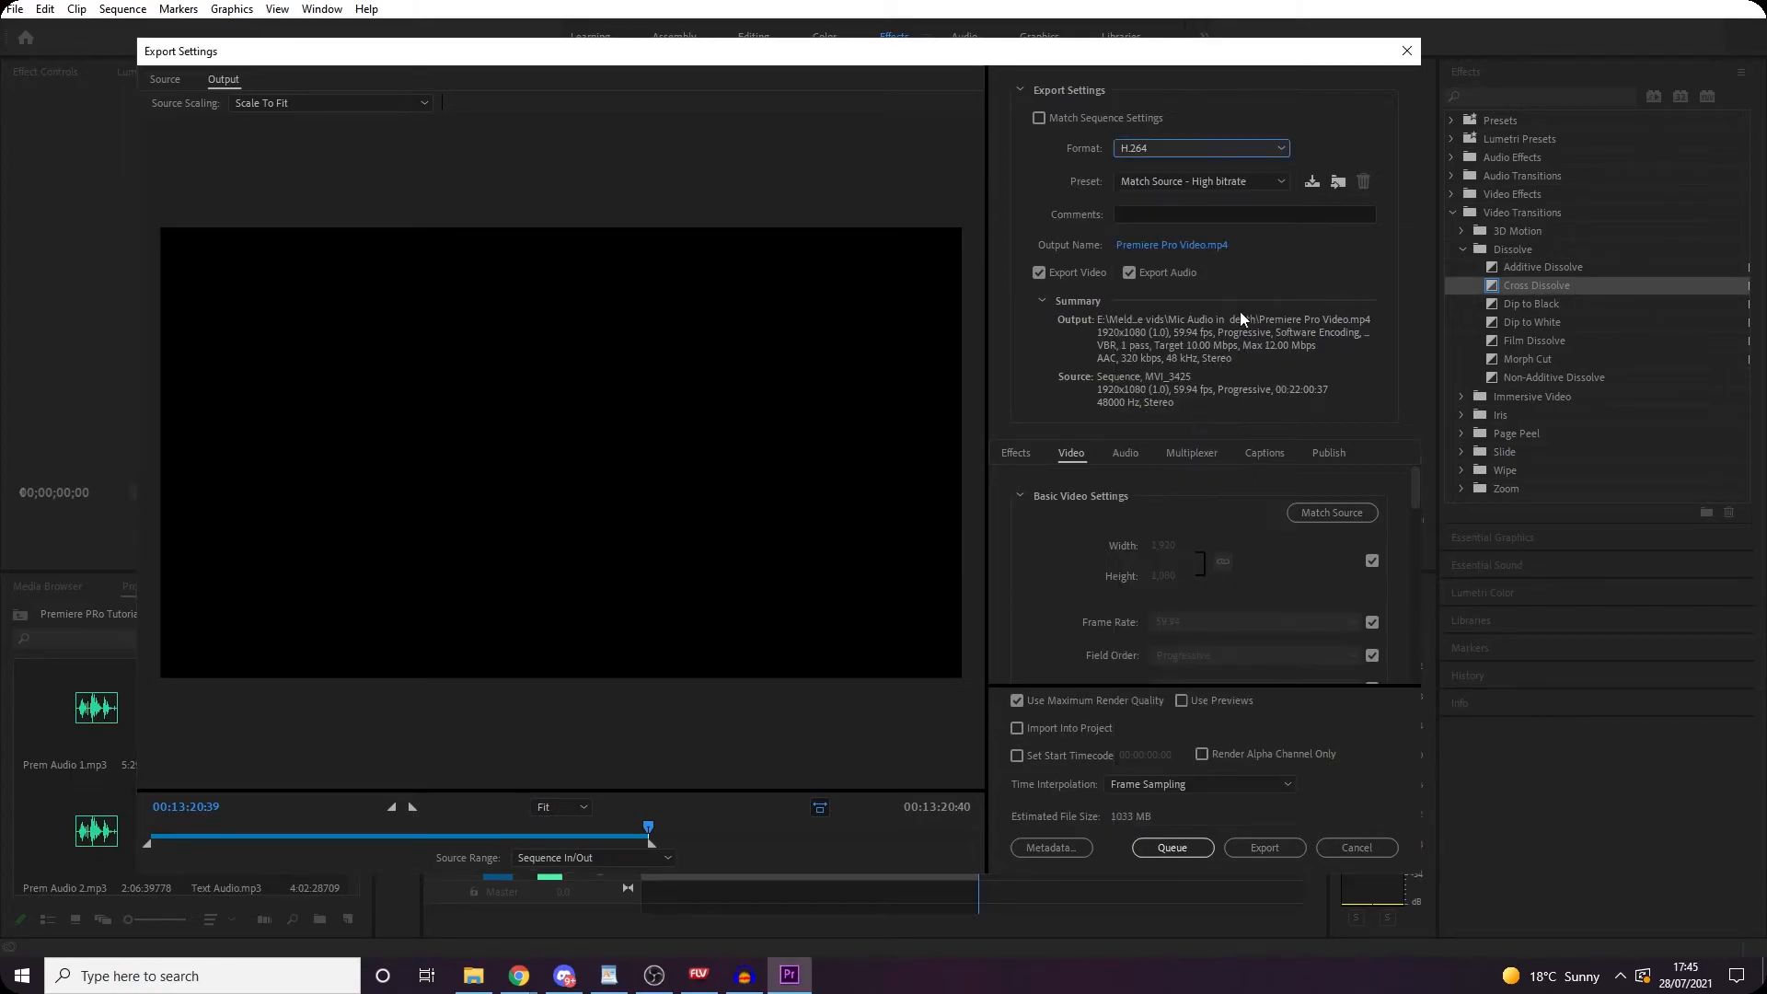
{"action": "left_click", "coordinate": [1151, 184]}
{"action": "scroll", "coordinate": [1211, 780], "scroll_direction": "down", "scroll_amount": 1}
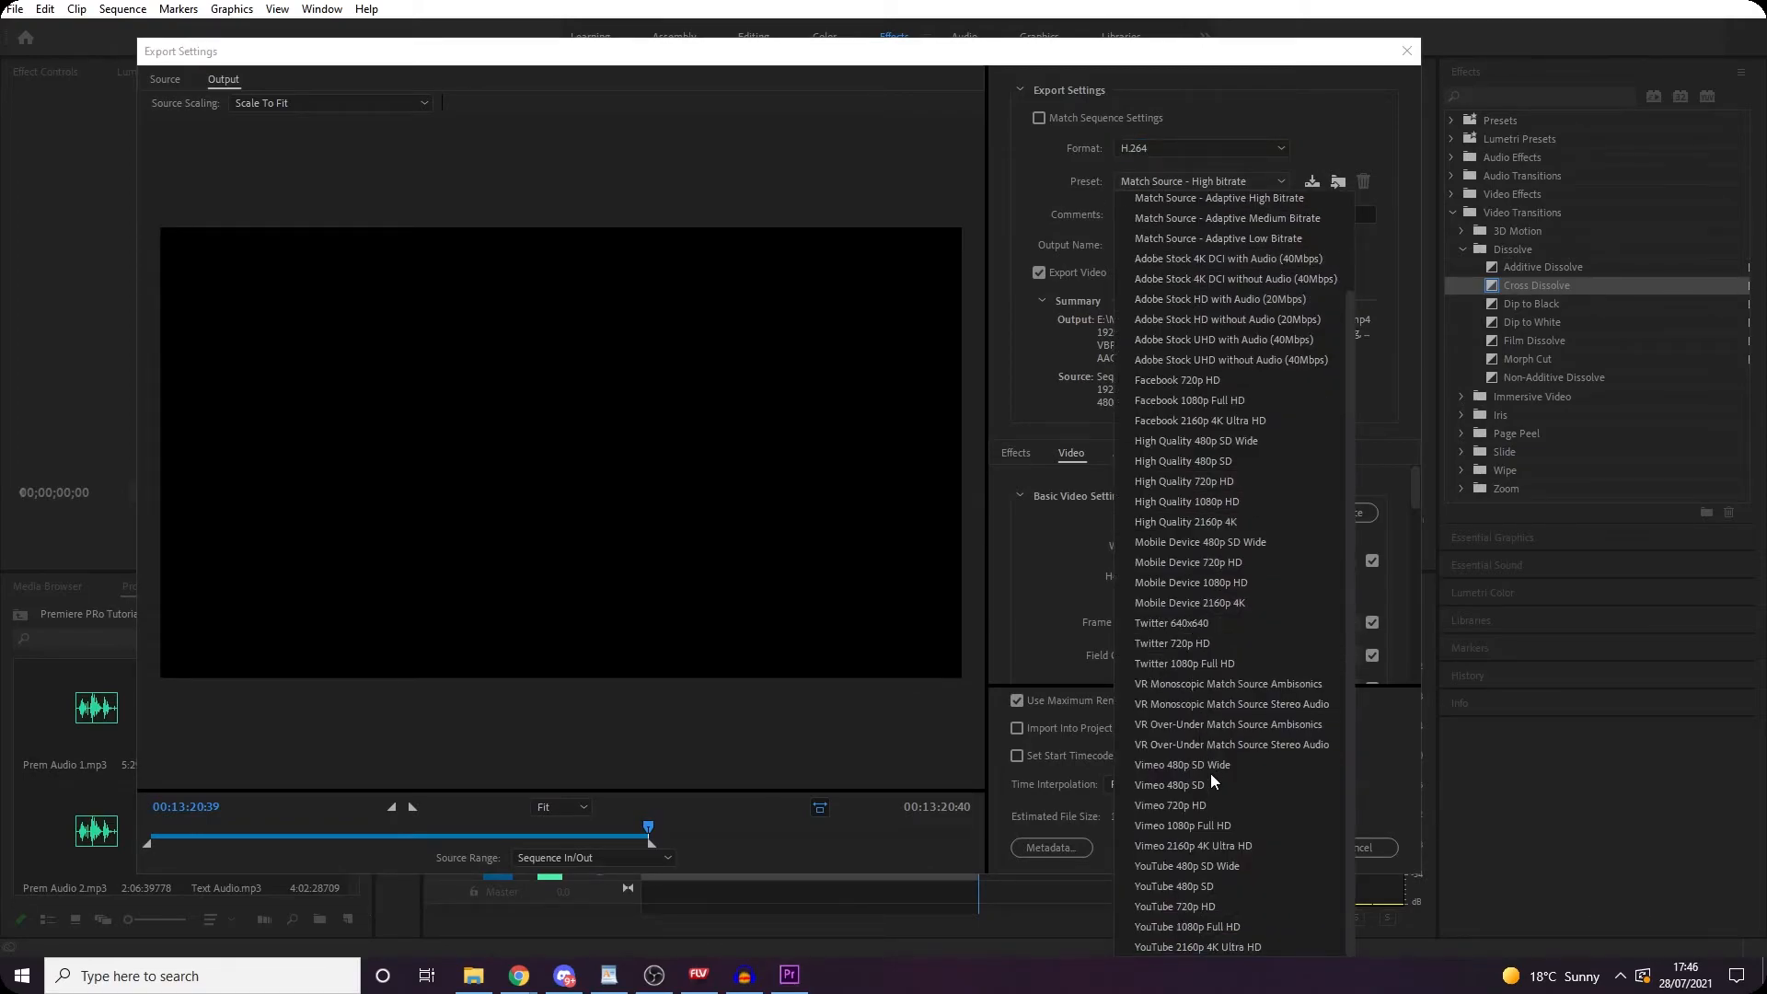
{"action": "left_click", "coordinate": [1194, 925]}
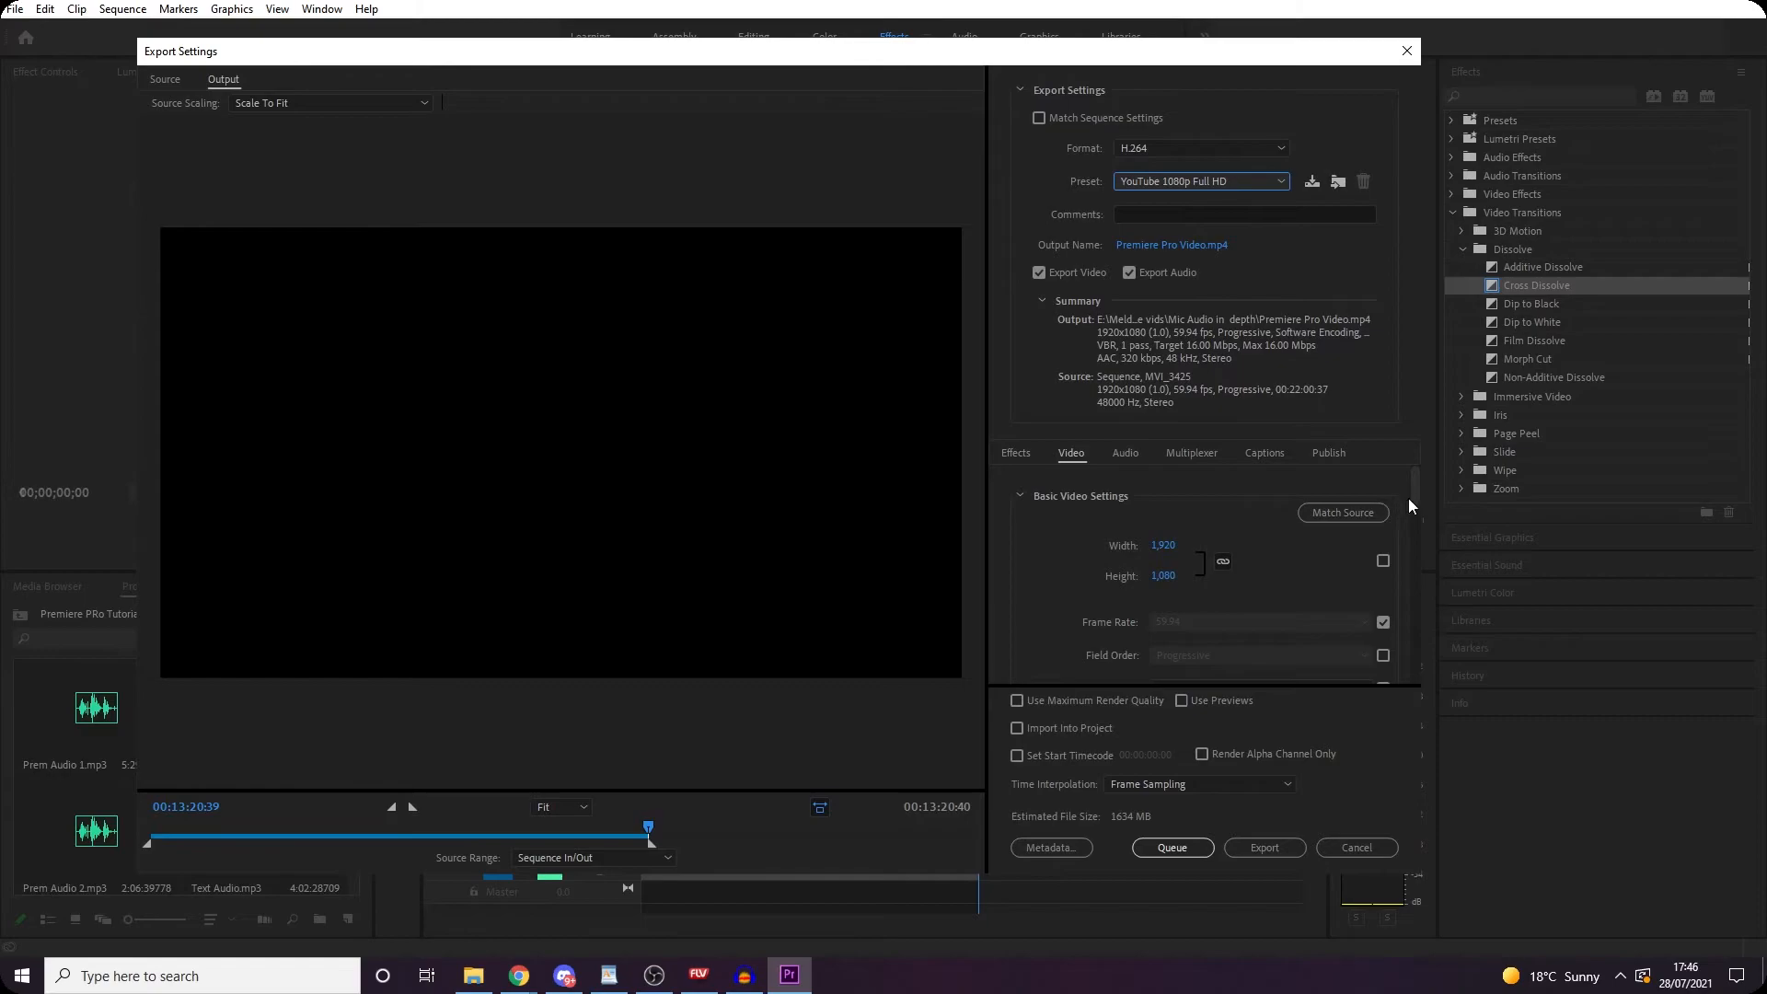
{"action": "left_click_drag", "start_coordinate": [1417, 497], "coordinate": [1430, 665]}
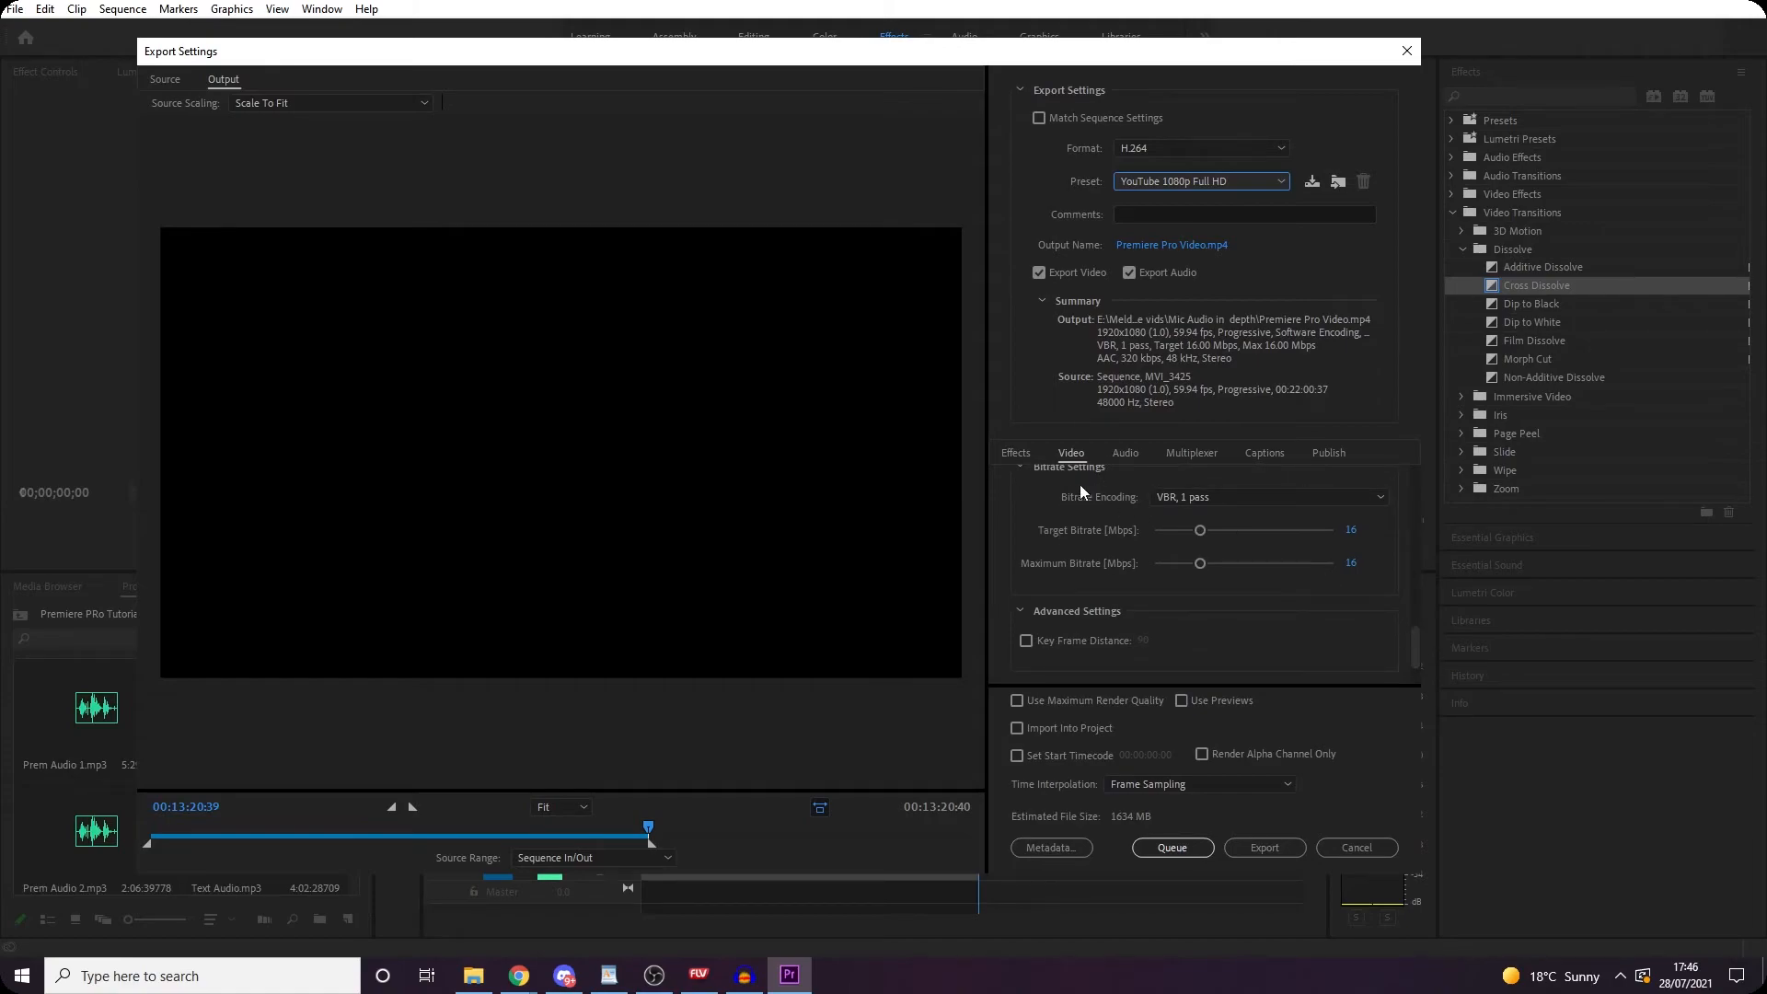